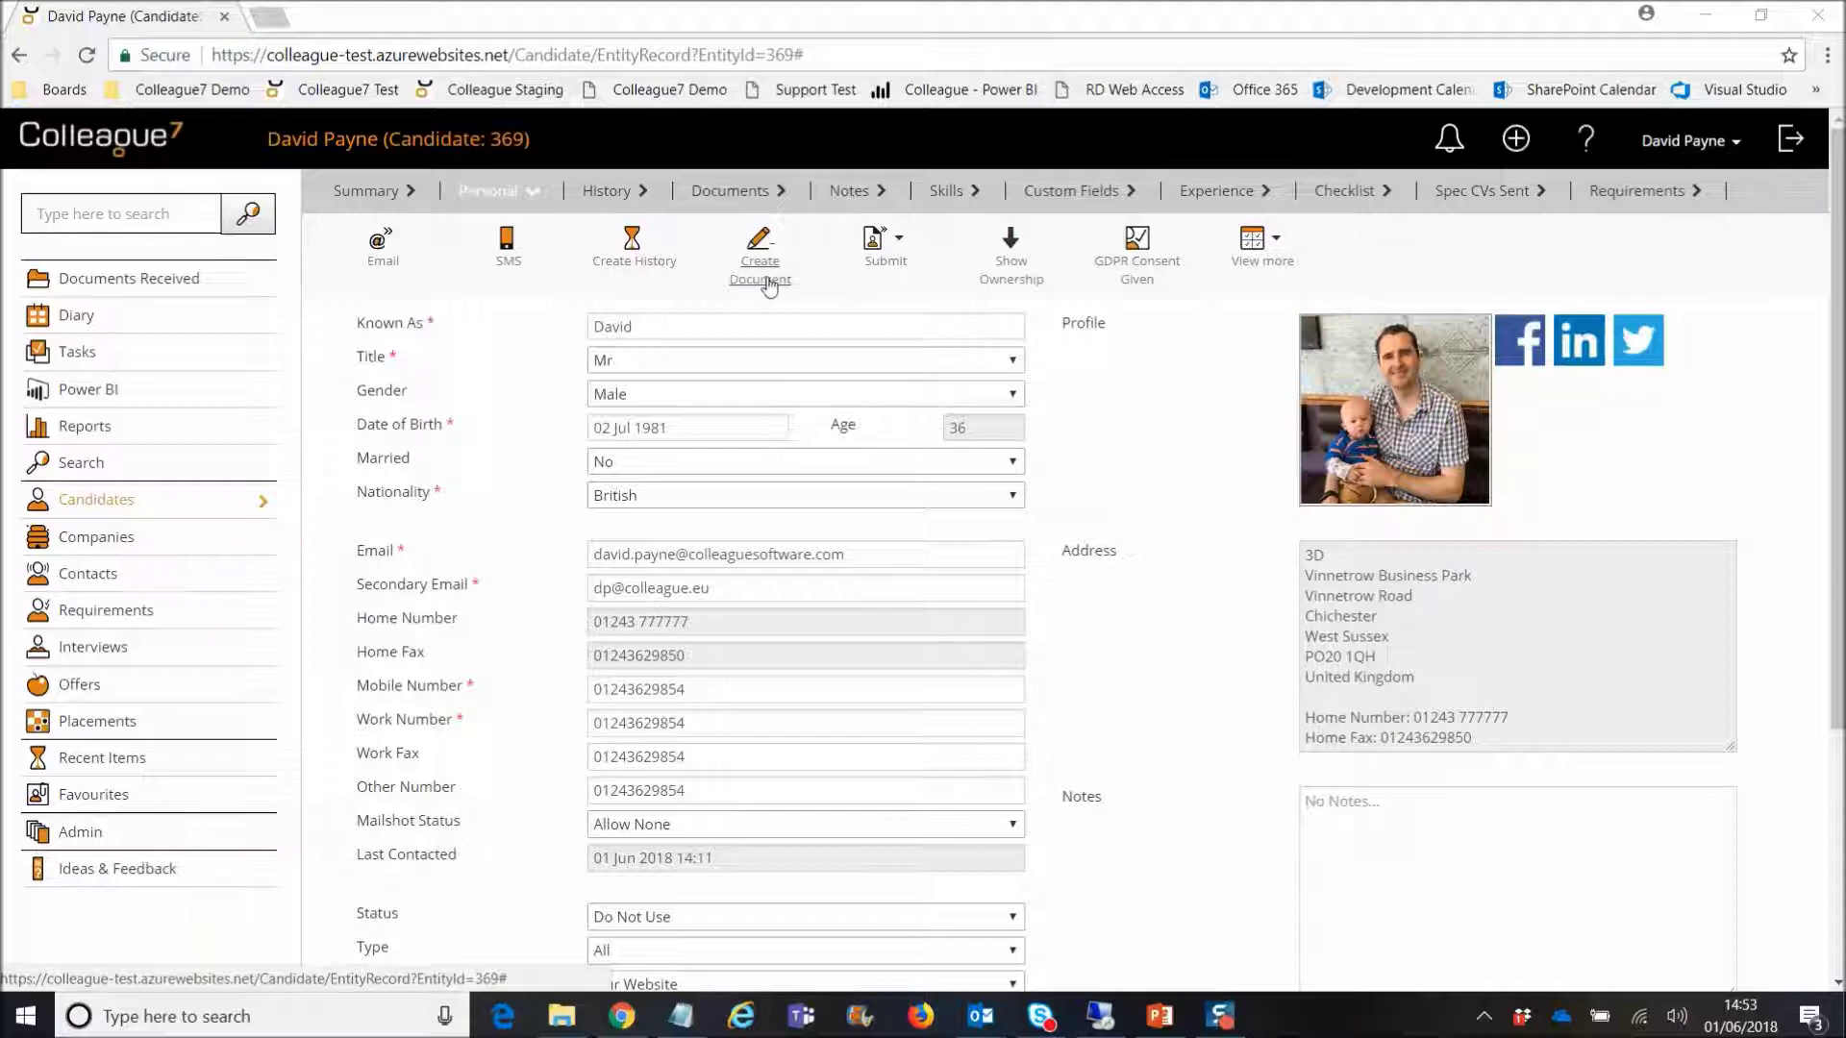
Step: Start a new document for the candidate and review the available templates, save formats and send options
left_click(766, 284)
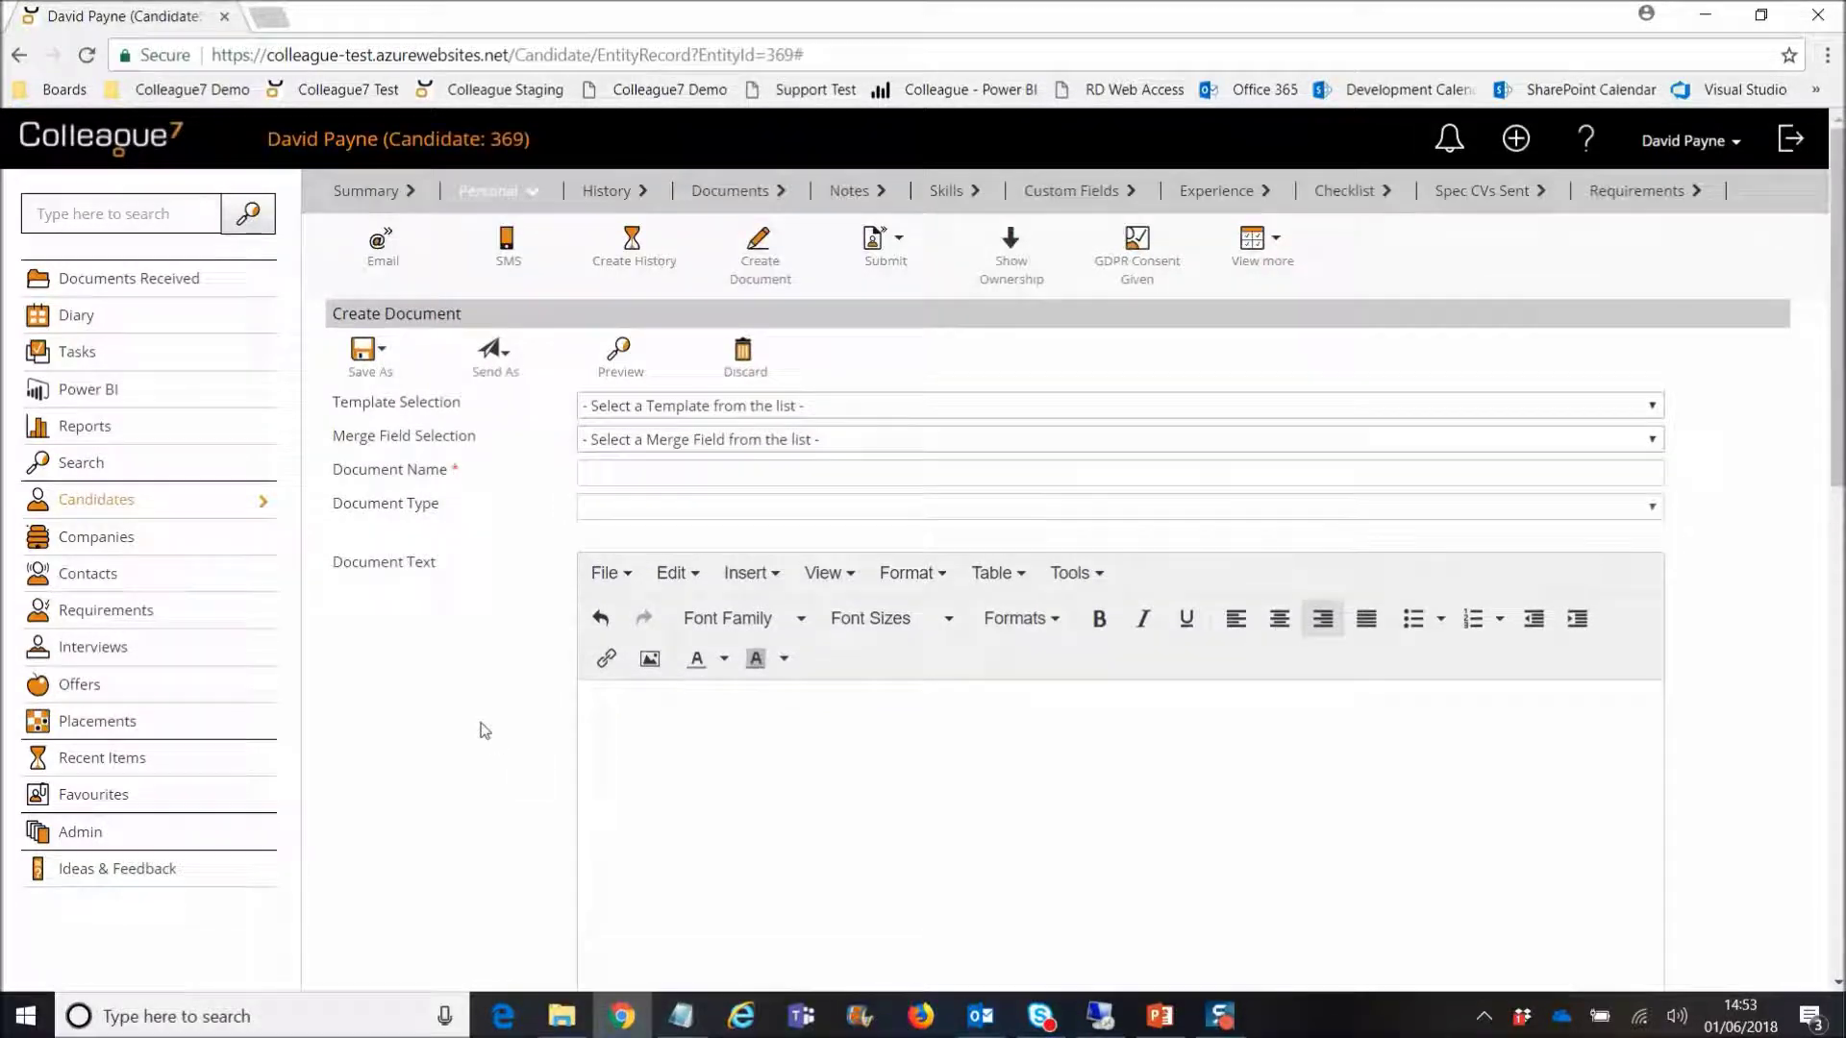
left_click(642, 414)
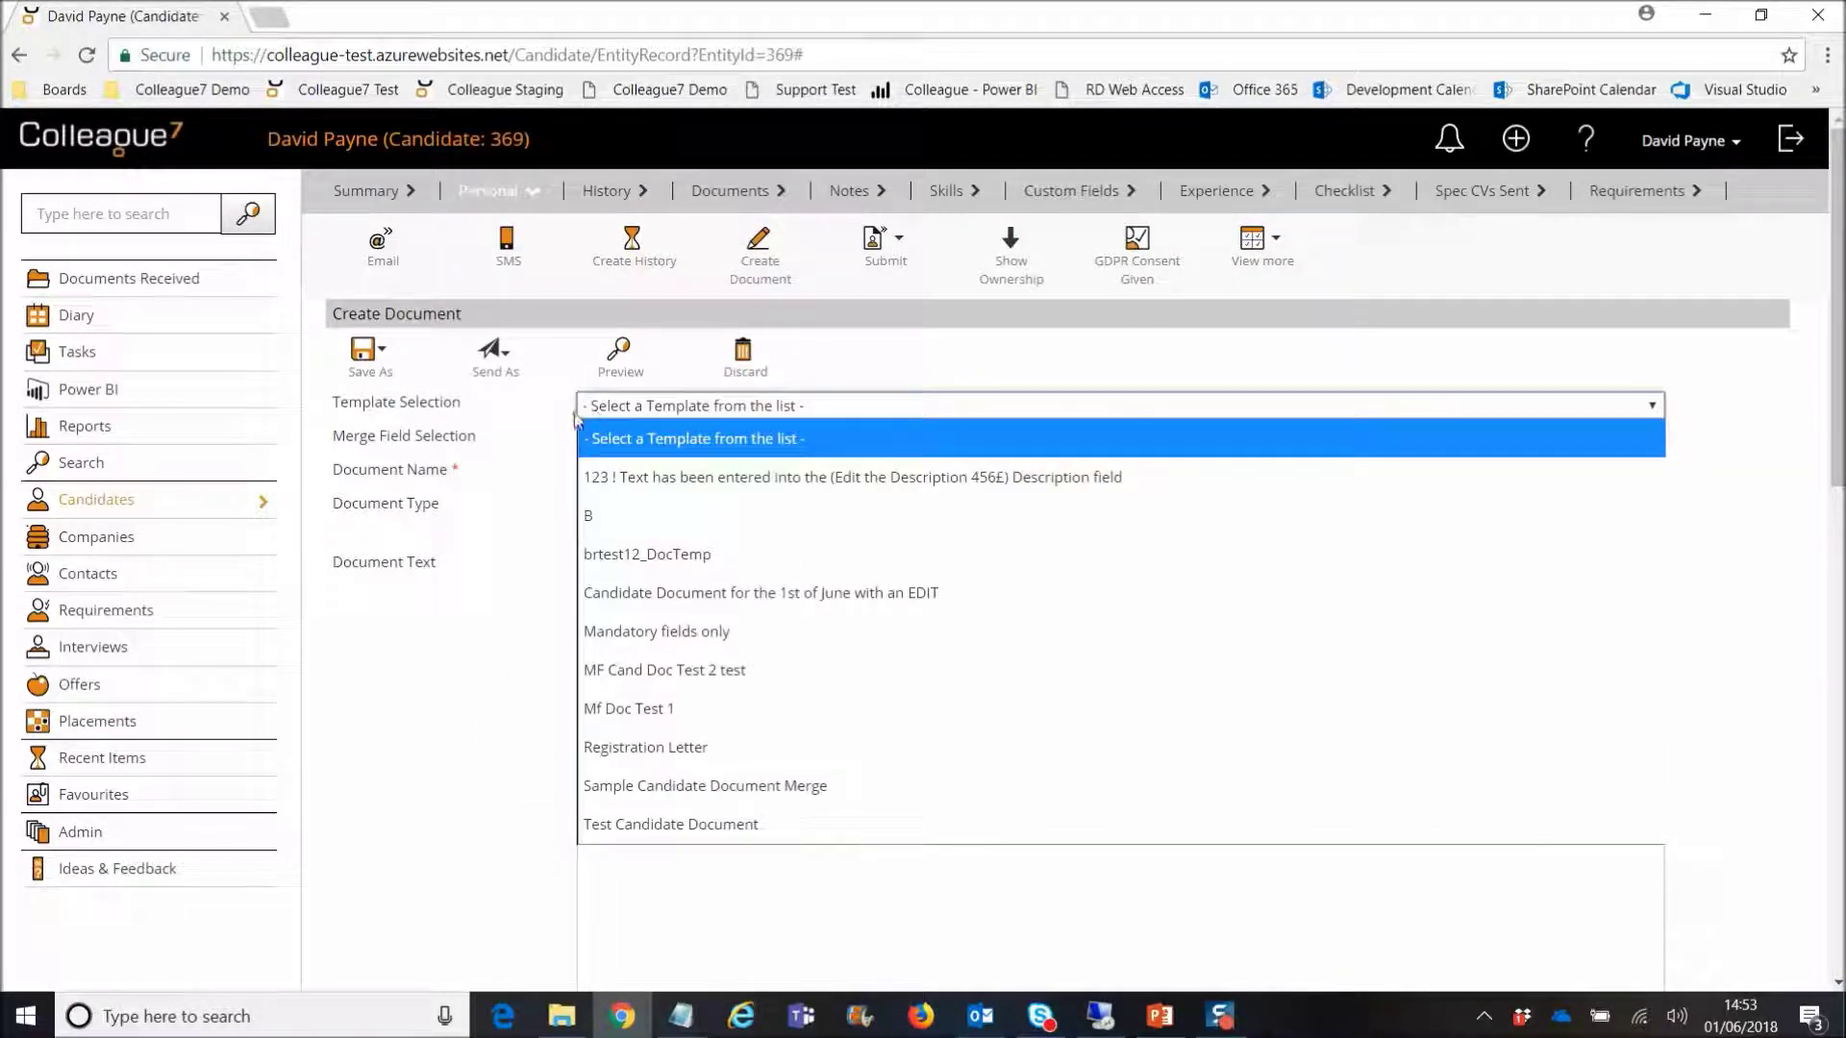
left_click(578, 415)
left_click(636, 442)
scroll(597, 716, "down", 5)
scroll(625, 673, "up", 5)
left_click(563, 522)
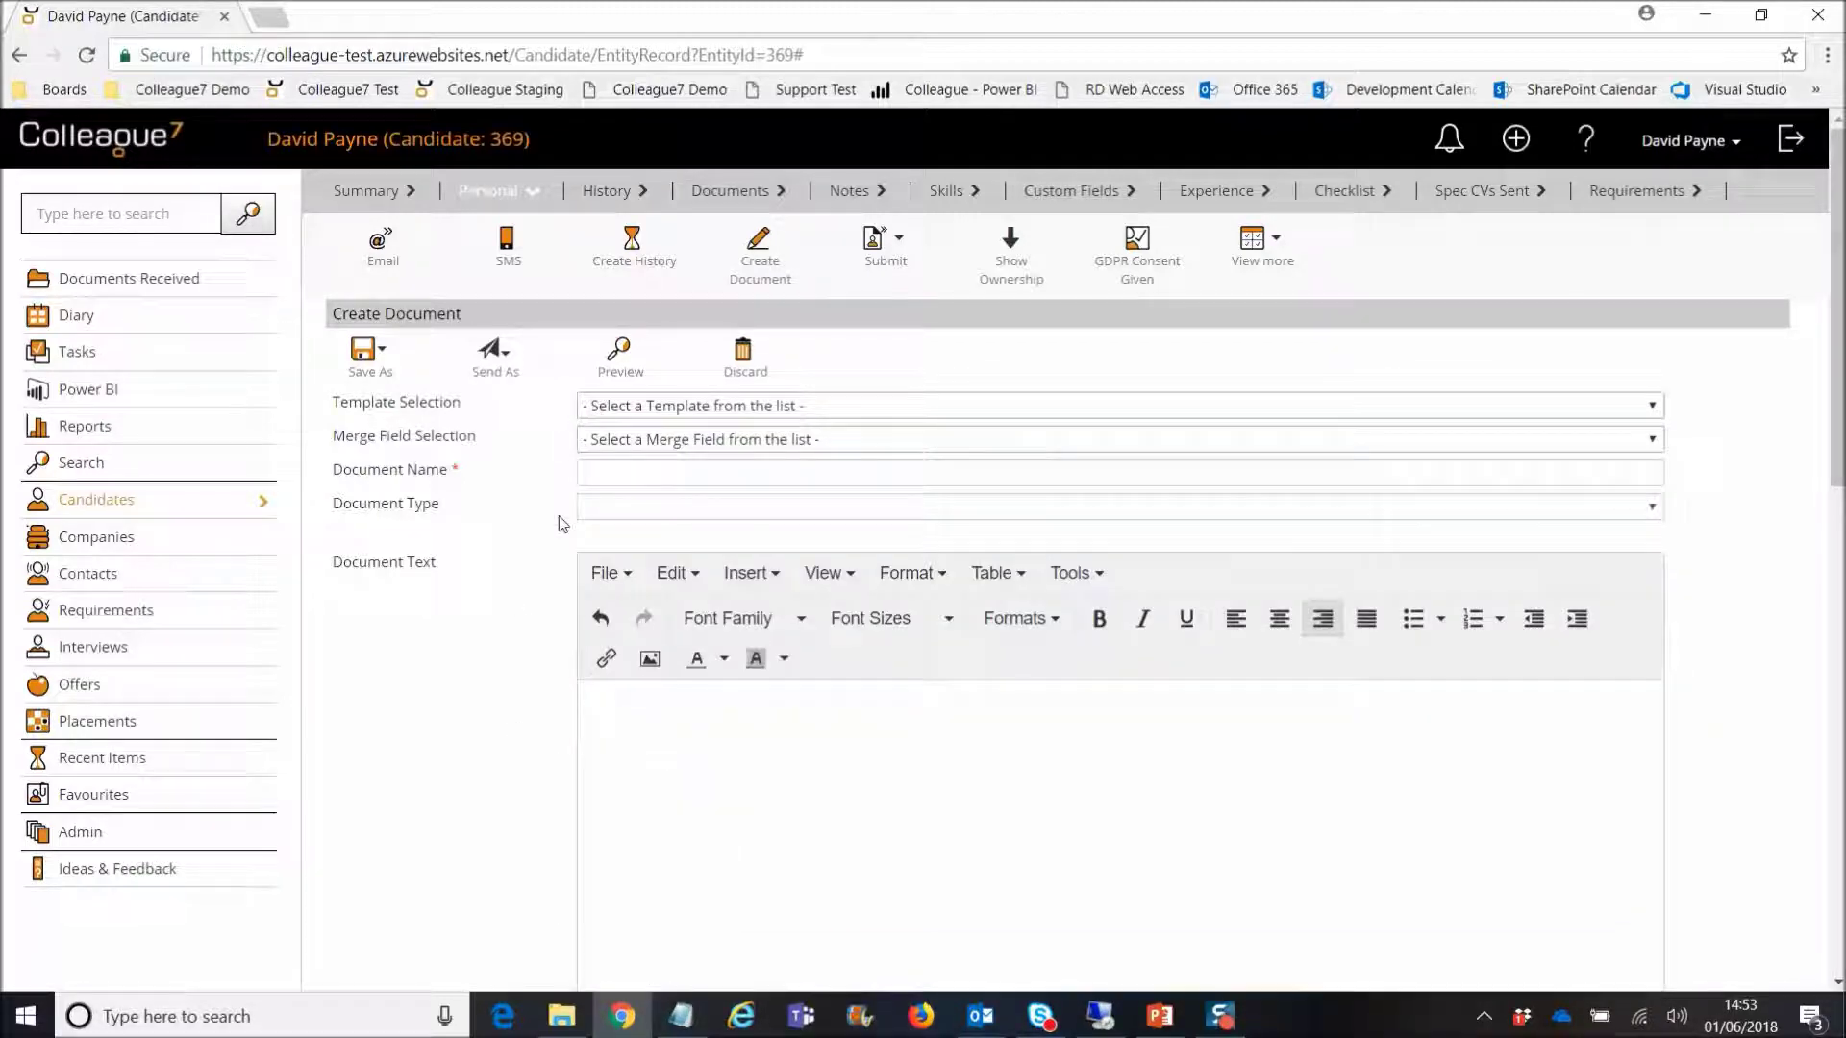
left_click(629, 473)
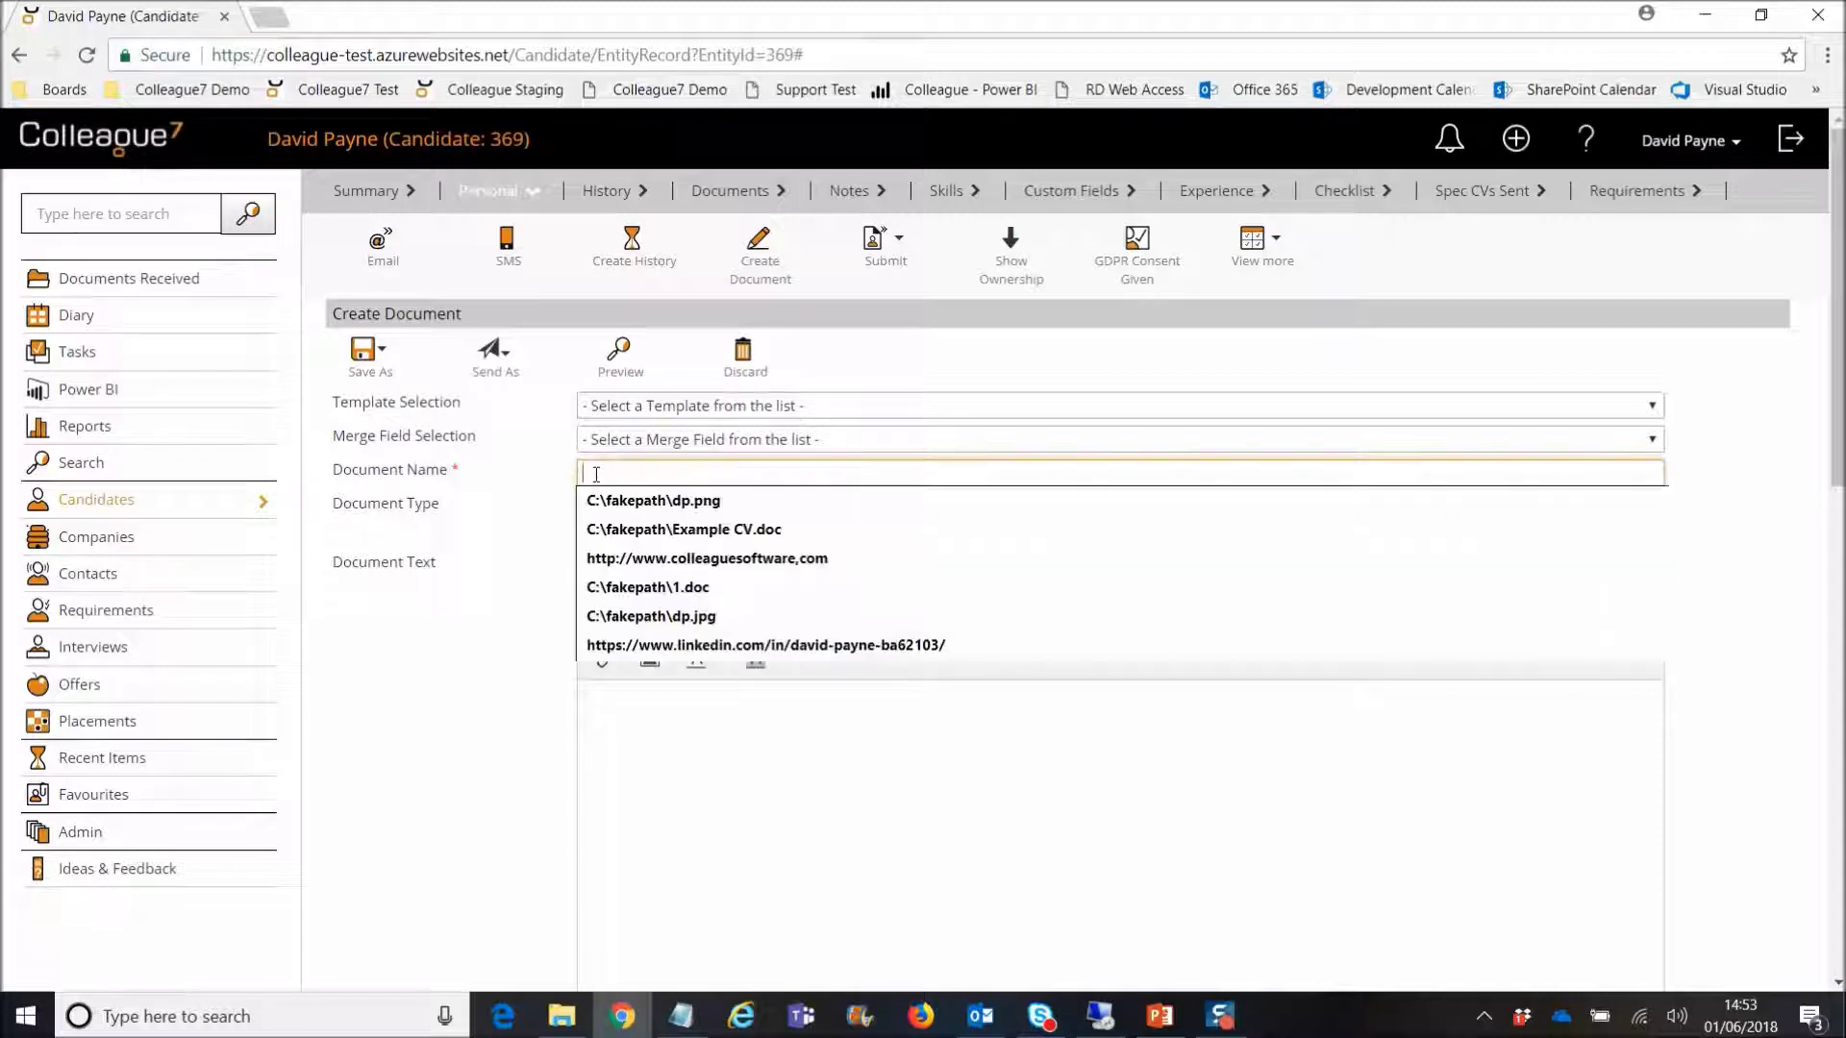
left_click(553, 494)
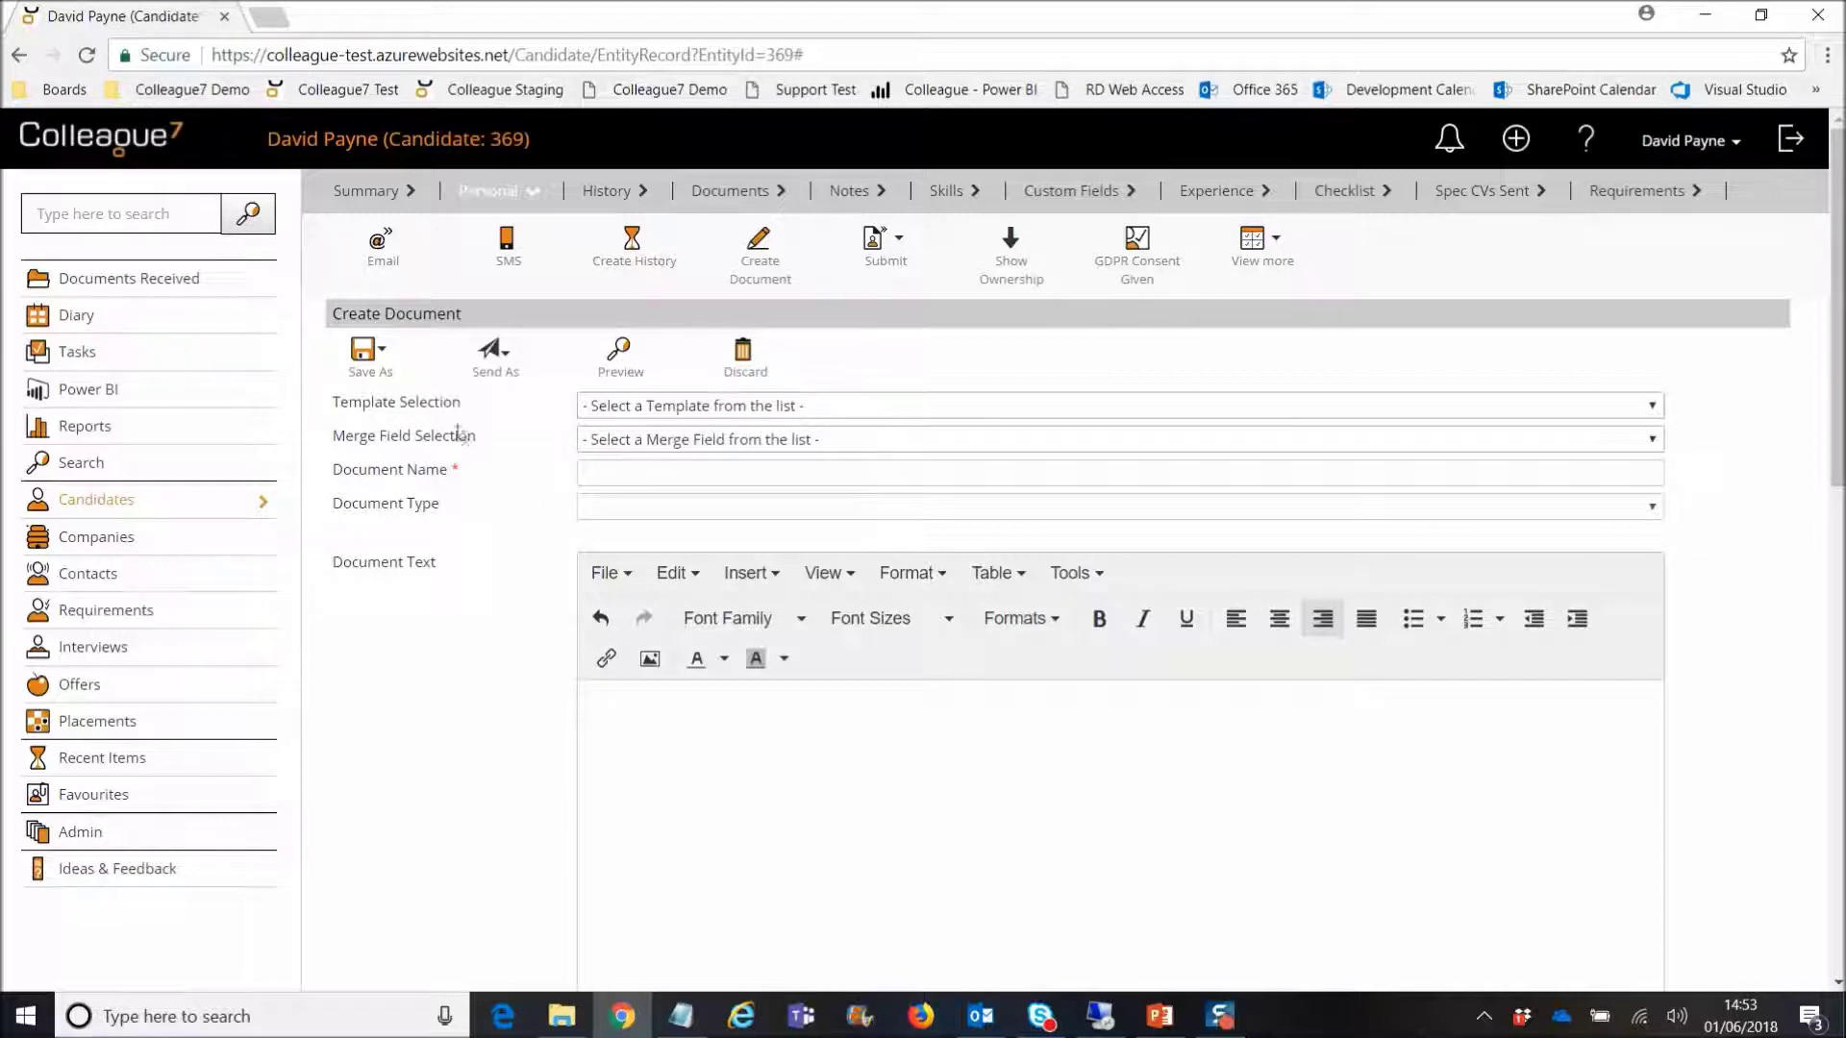
mouse_move(395, 373)
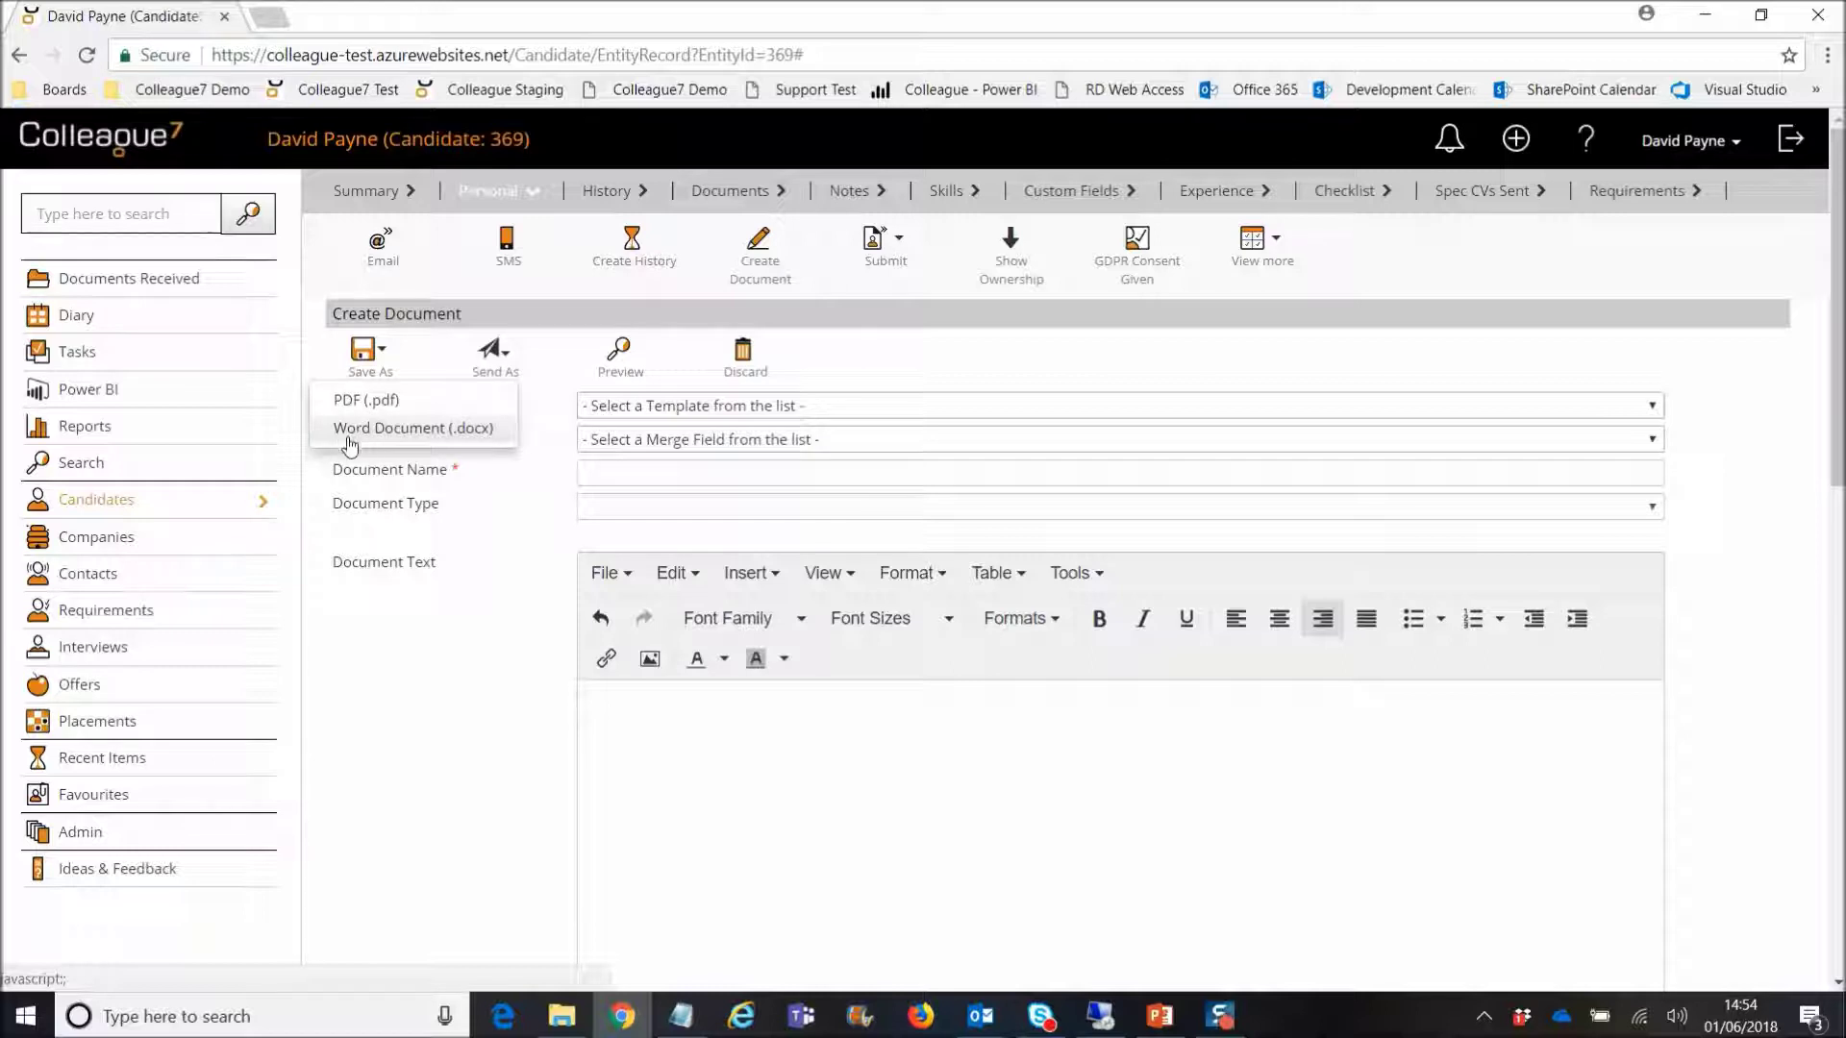
mouse_move(495, 354)
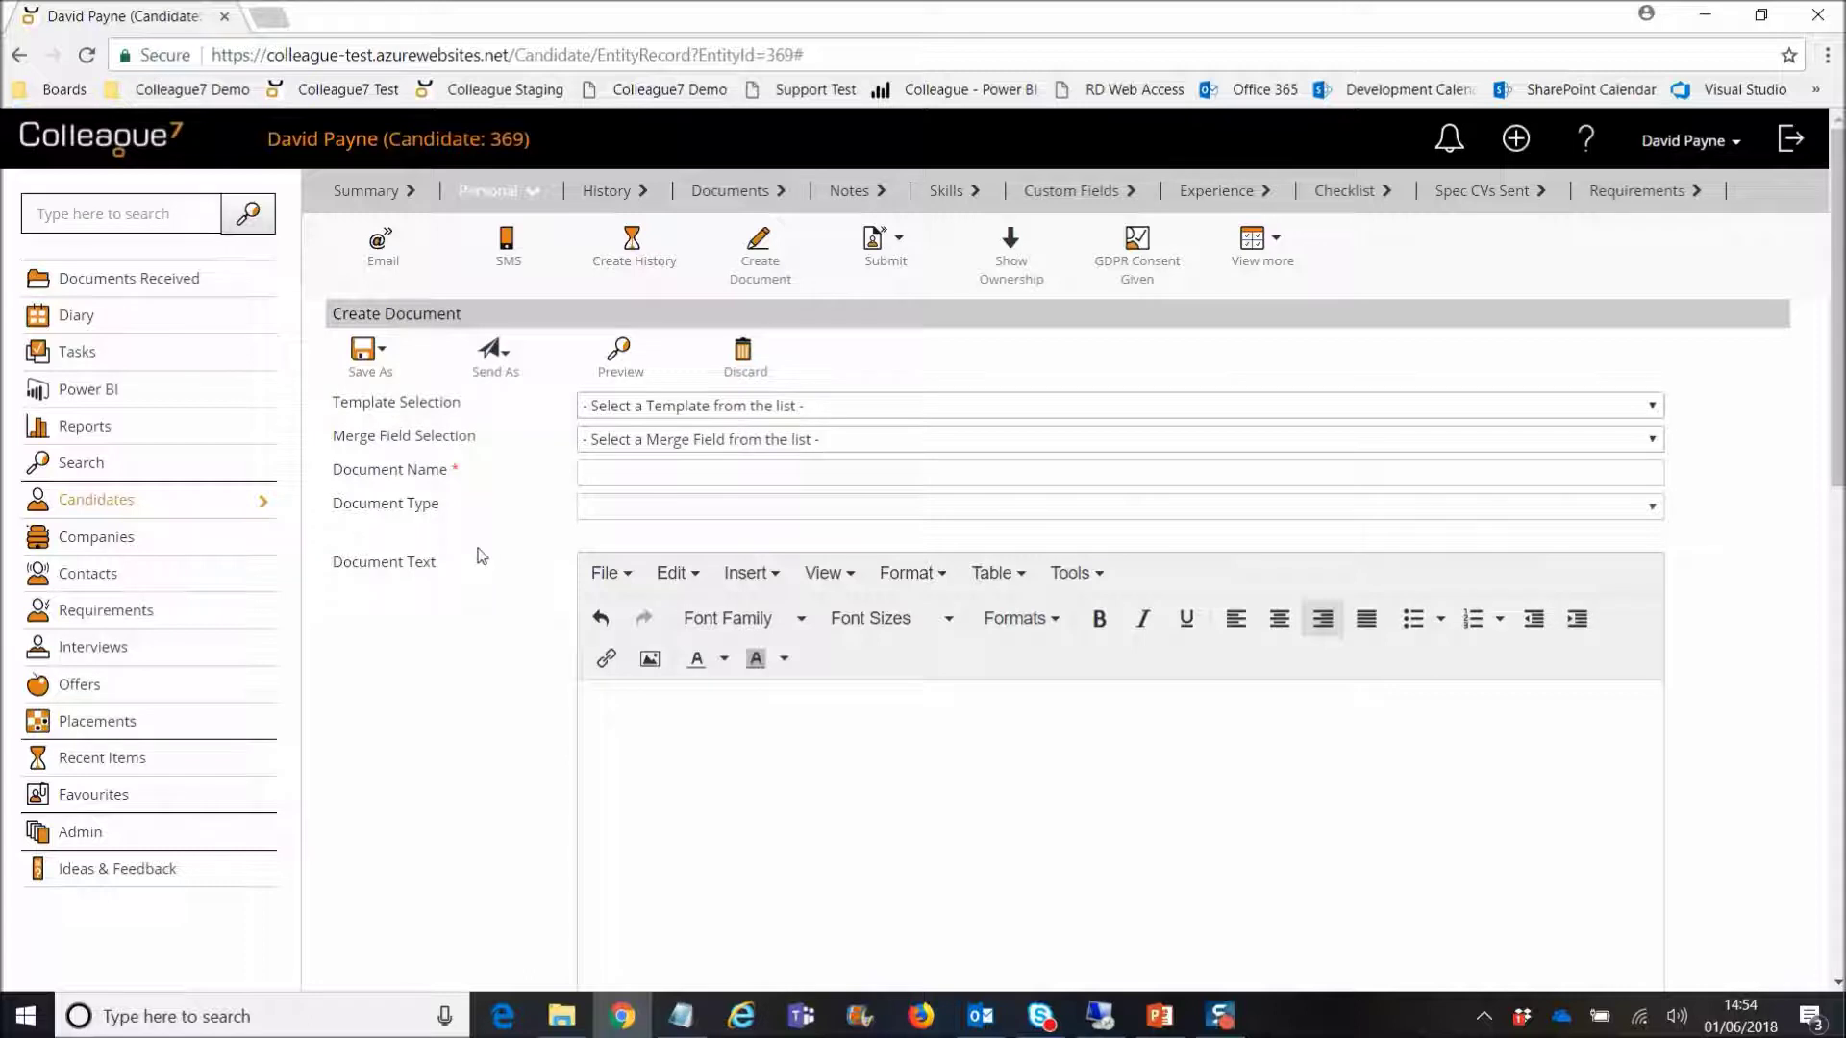
Step: Load the Registration Letter template into the new document and look over its merge-field text
left_click(703, 408)
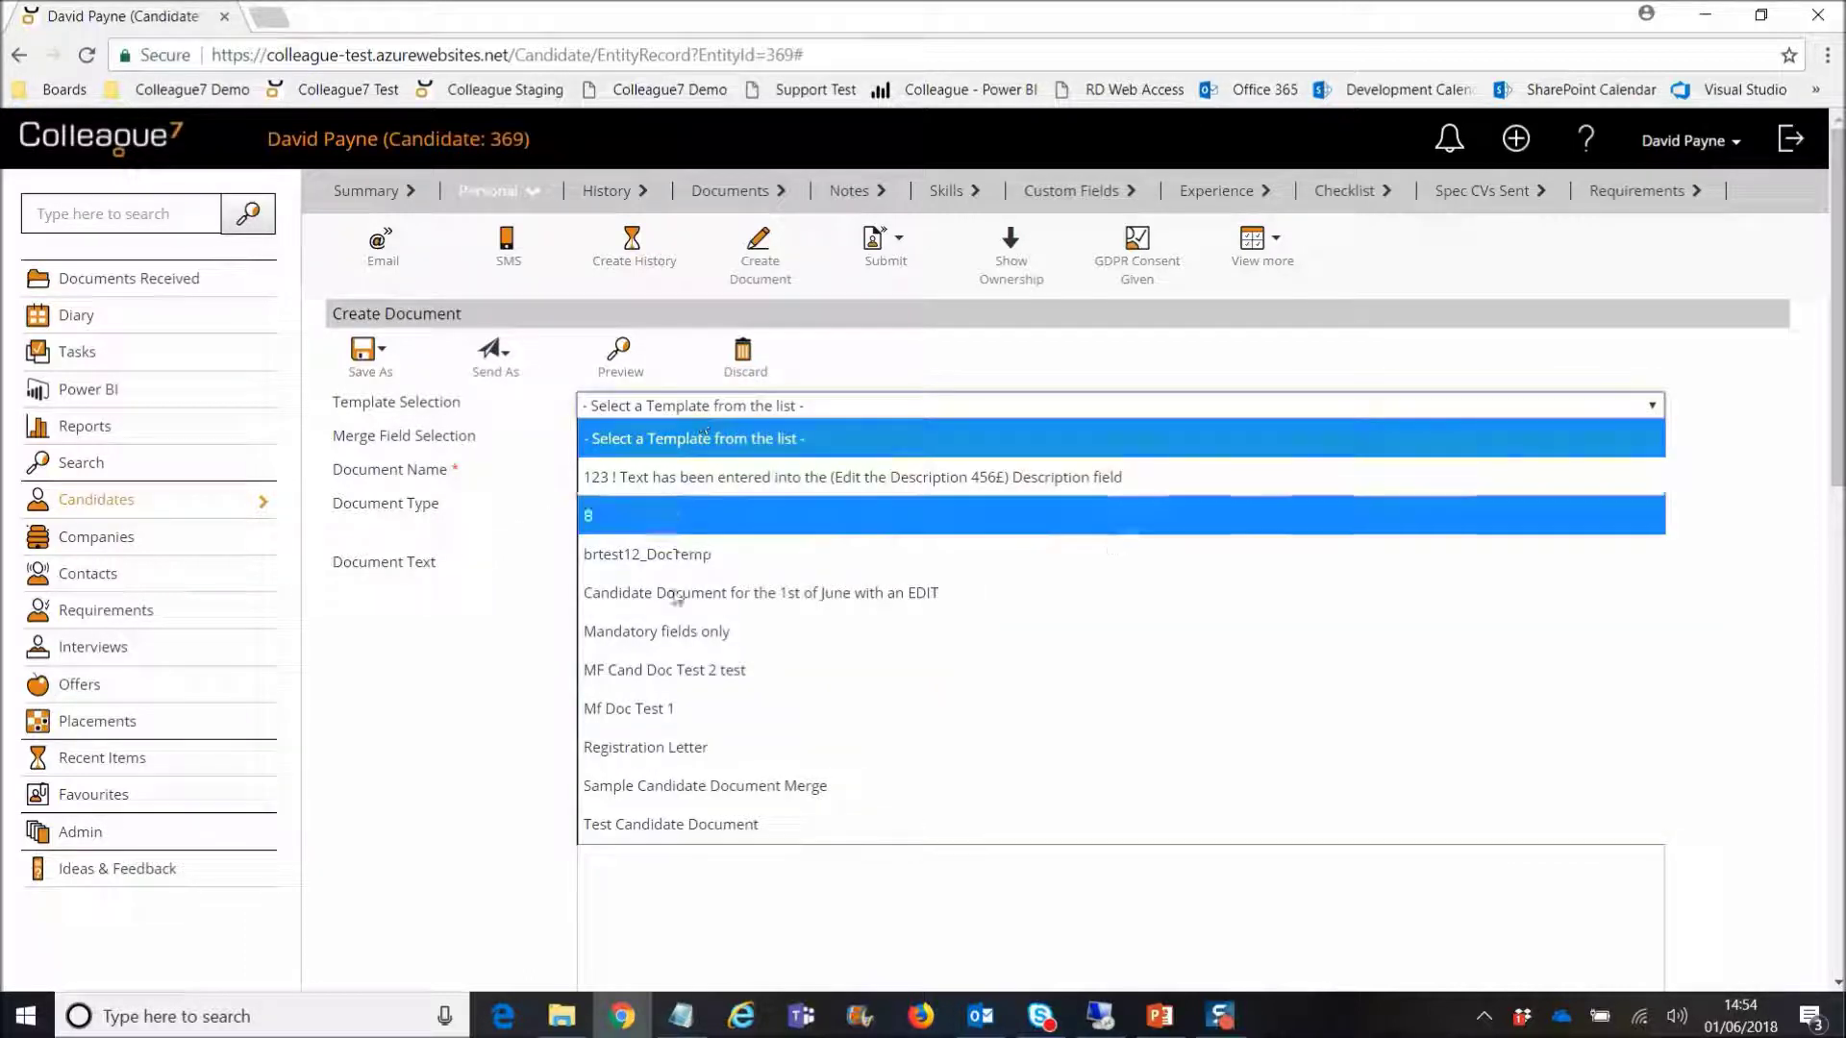
left_click(675, 748)
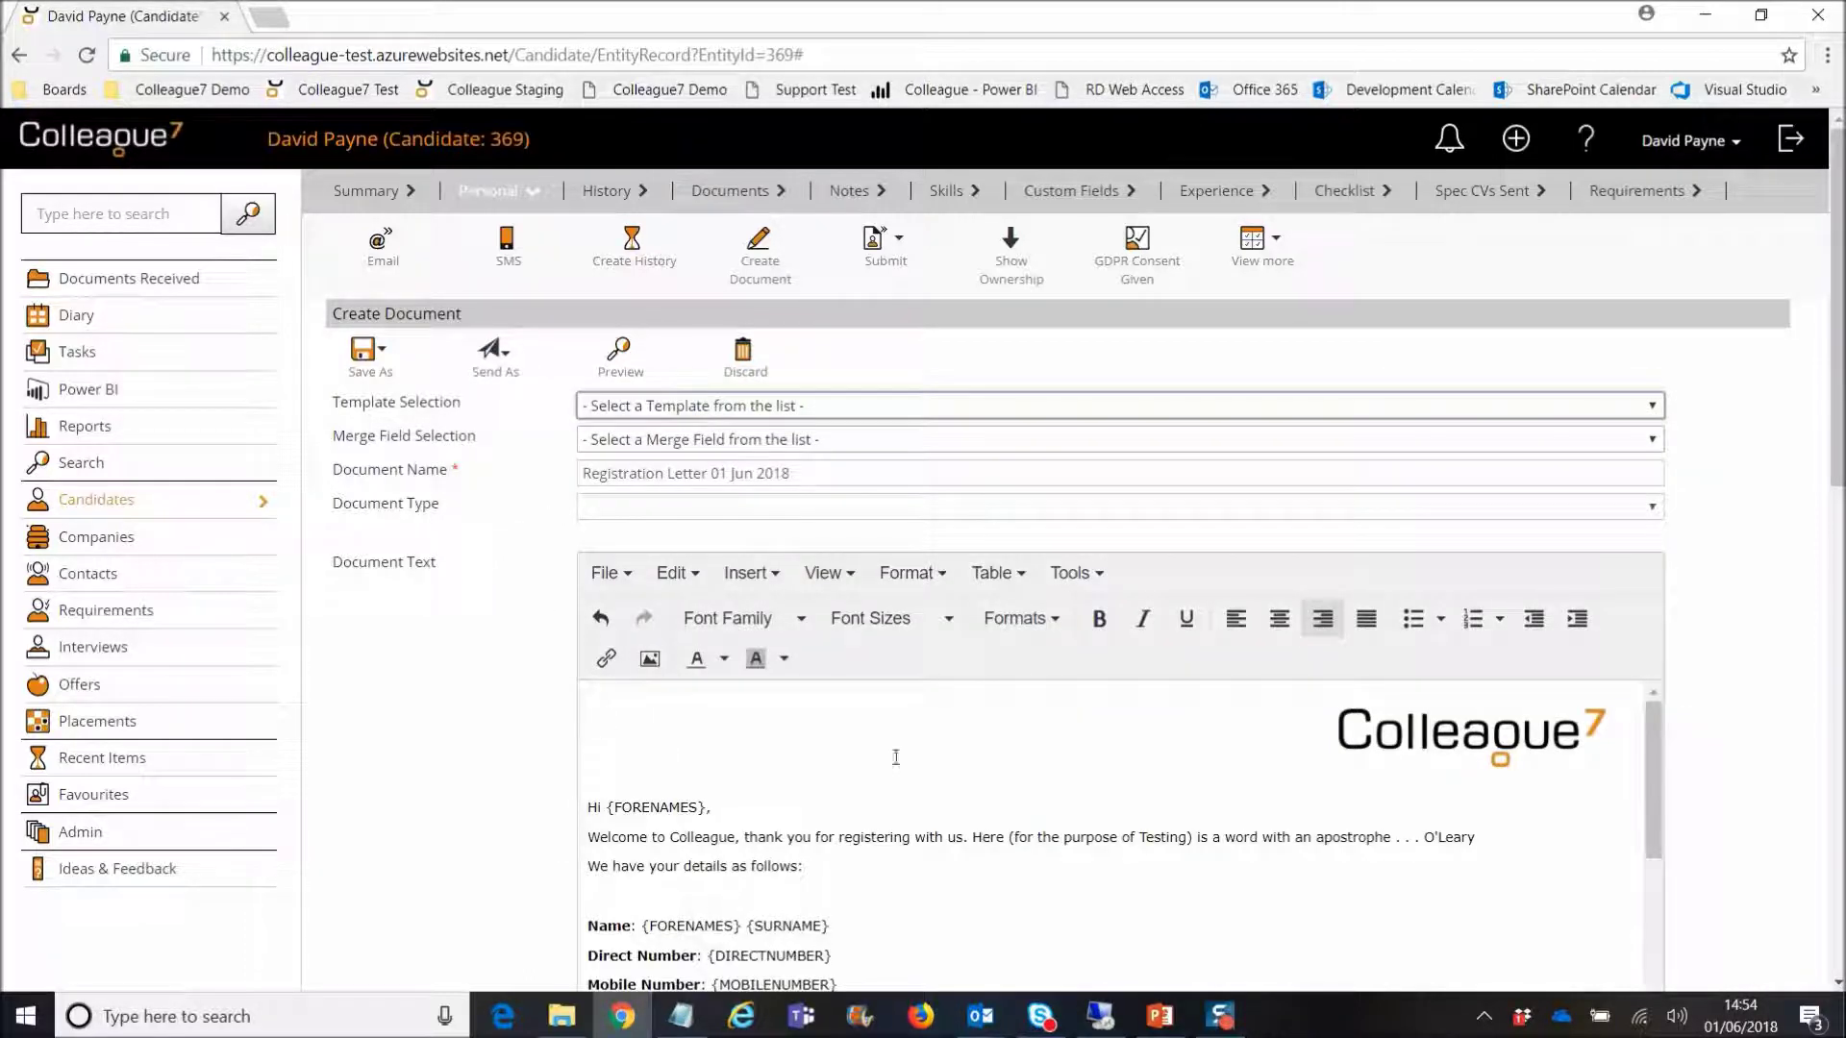
left_click_drag(1837, 480, 1837, 555)
mouse_move(1656, 560)
left_mouse_down()
mouse_move(1661, 696)
mouse_move(1665, 560)
left_mouse_up()
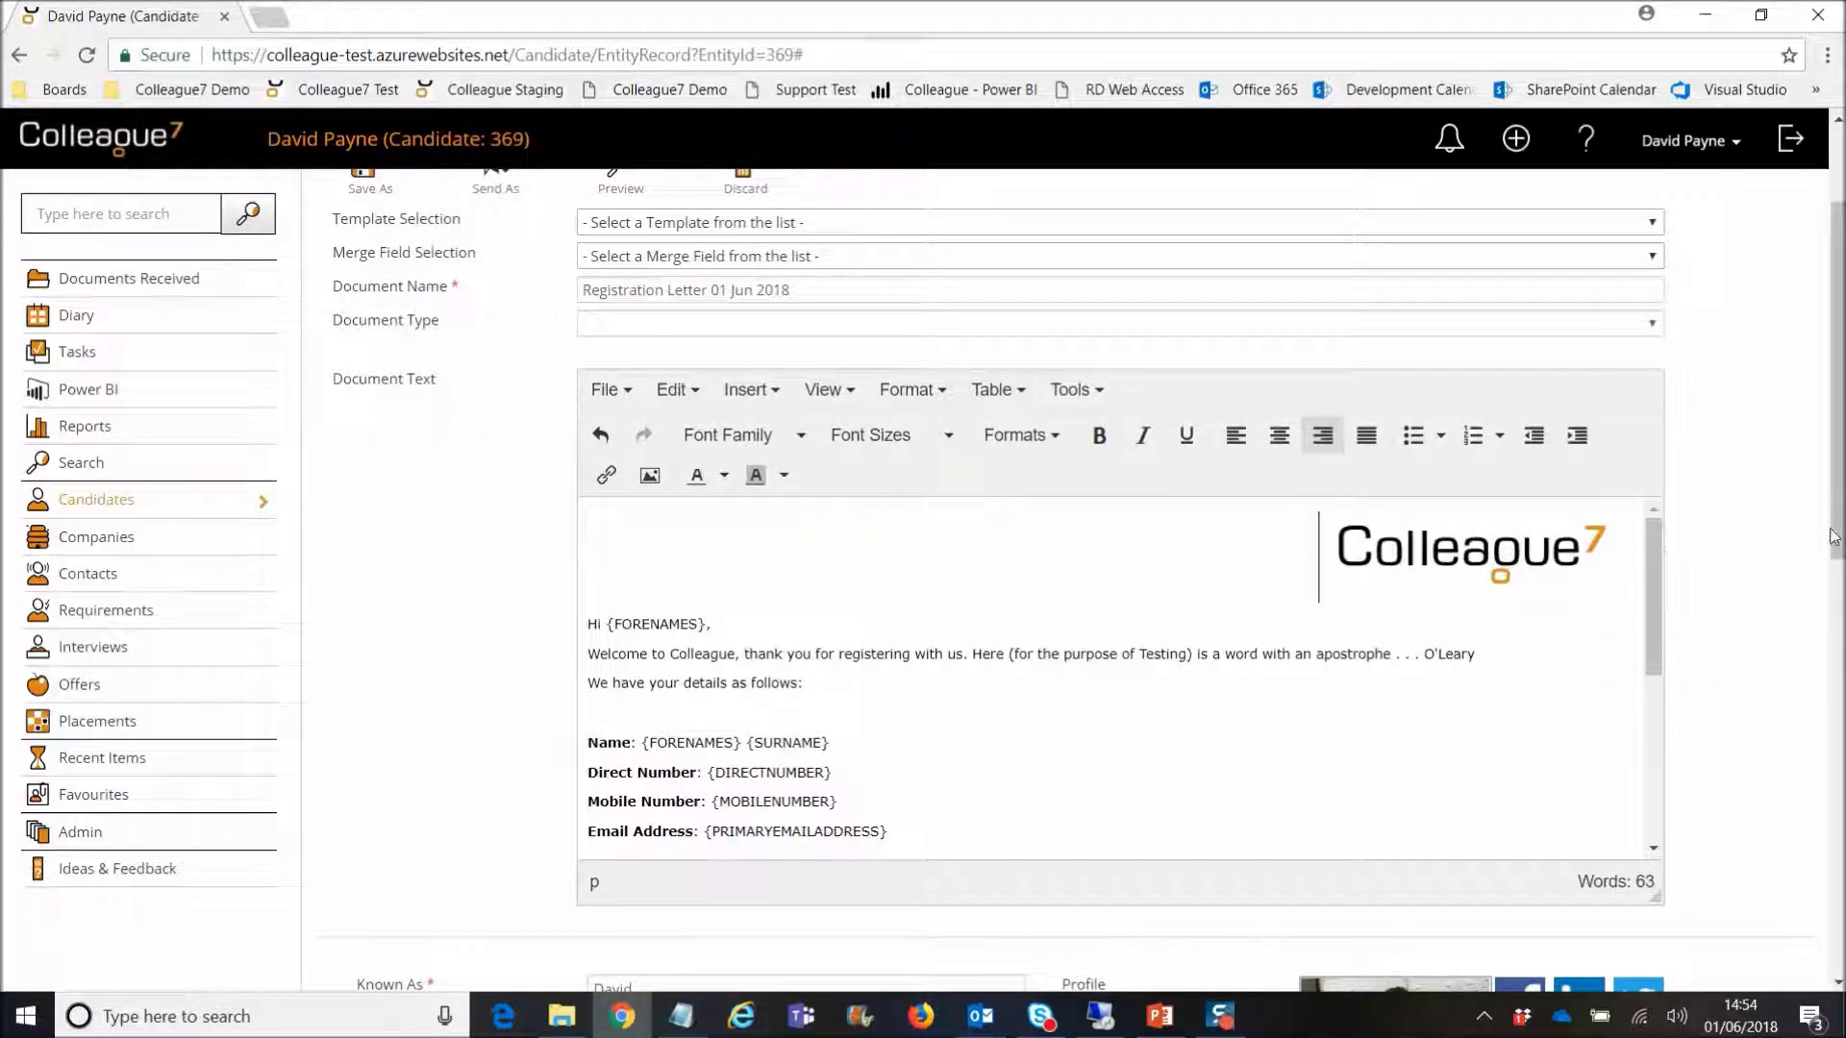
scroll(442, 711, "up", 2)
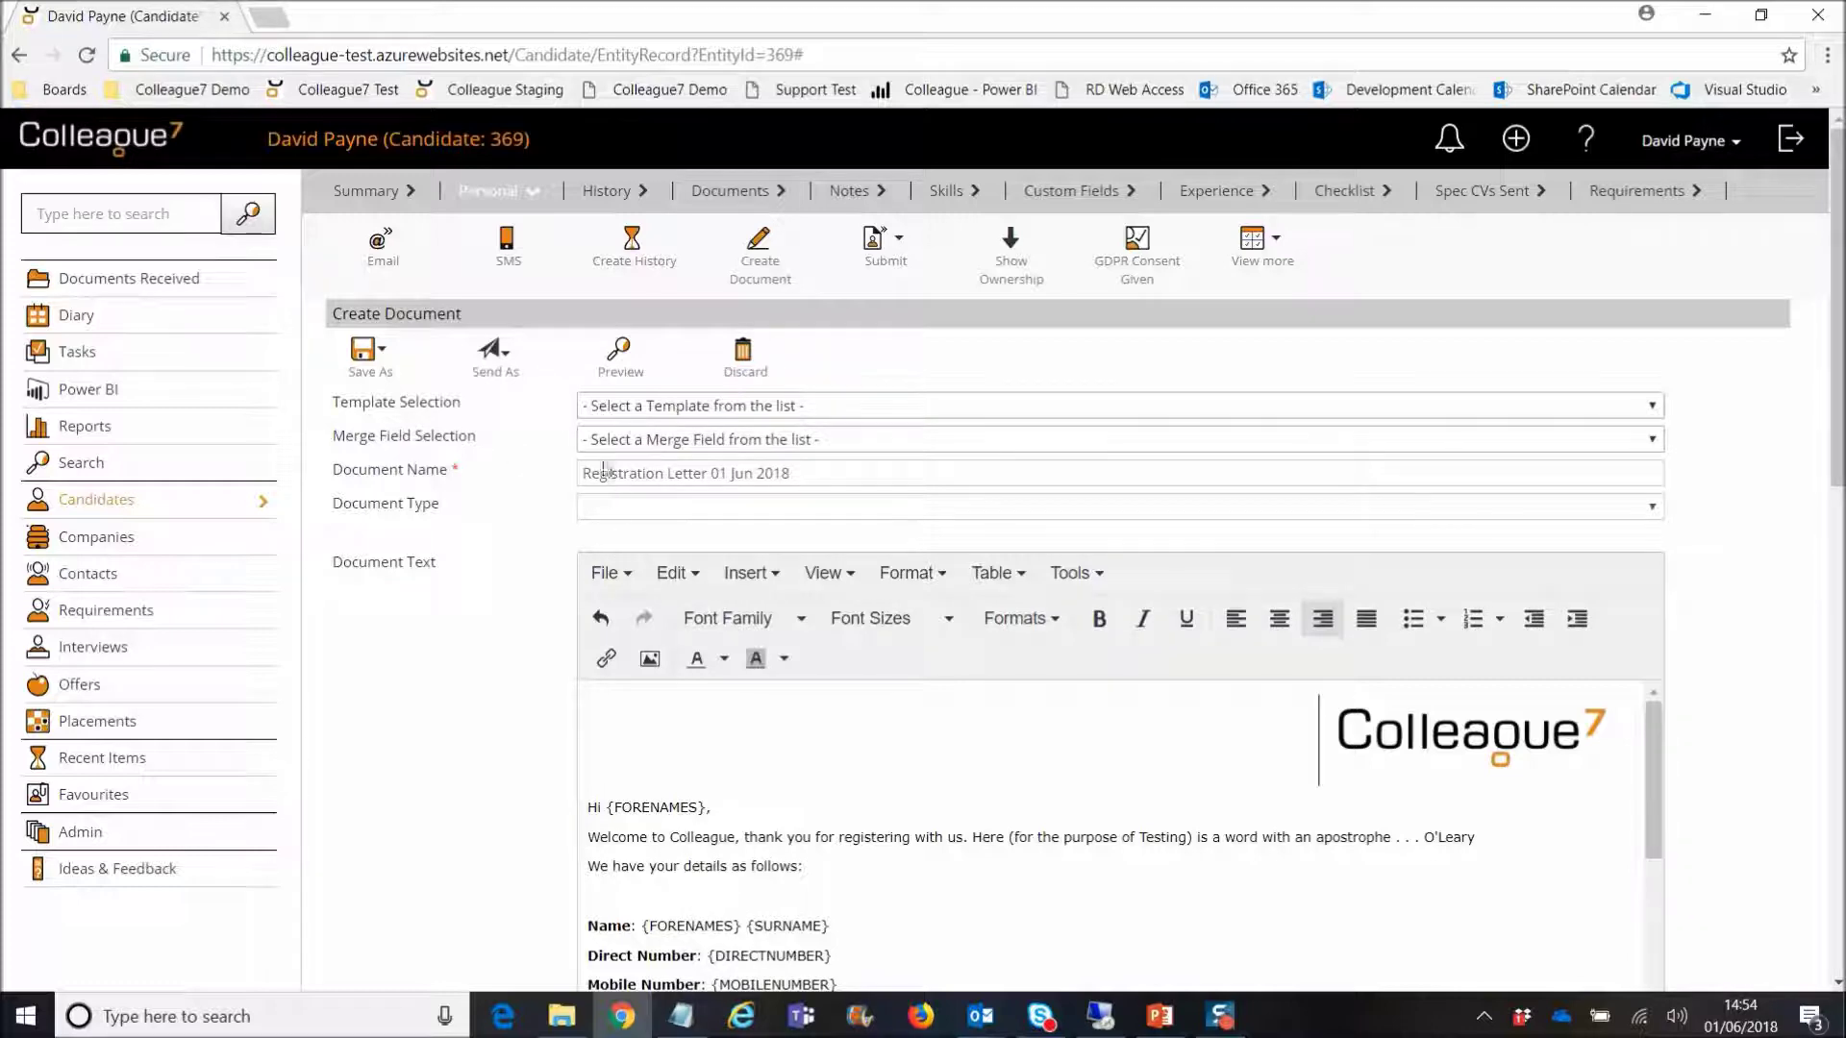
Step: Set the document type to Test and save the registration letter as a Word document (.docx)
left_click(631, 516)
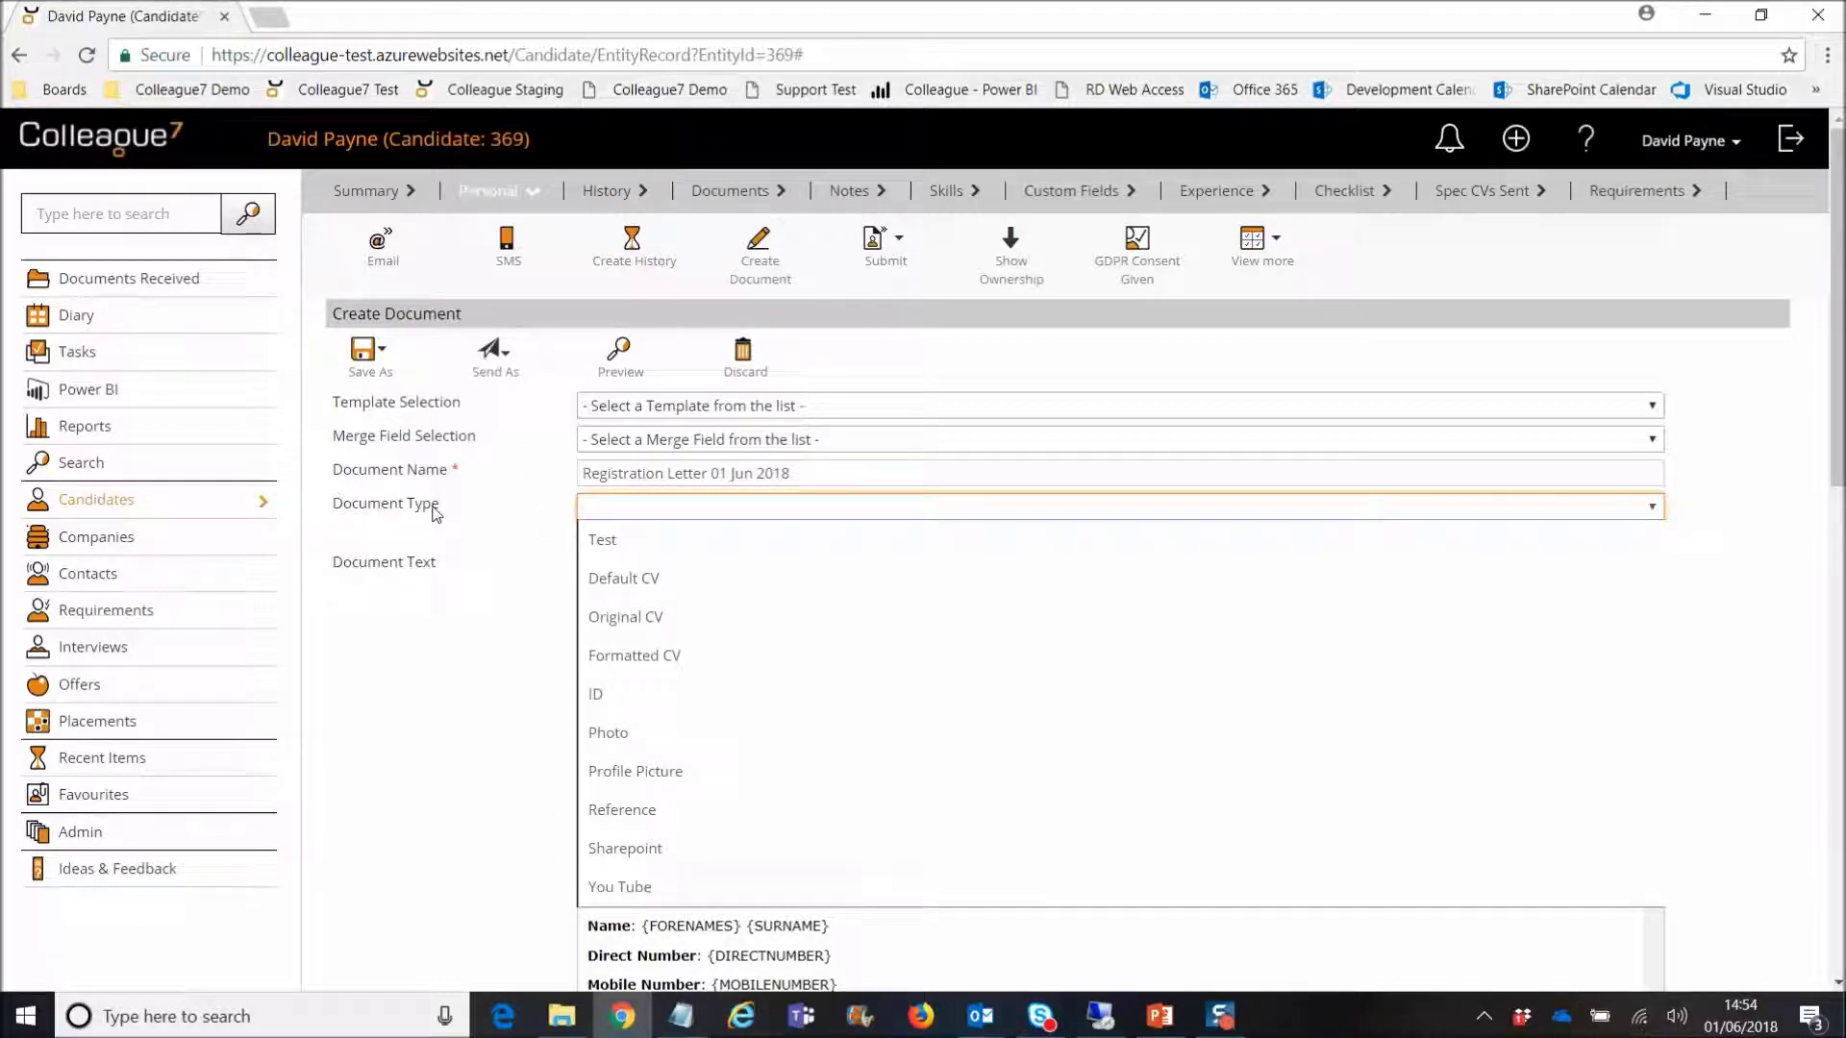
left_click(585, 534)
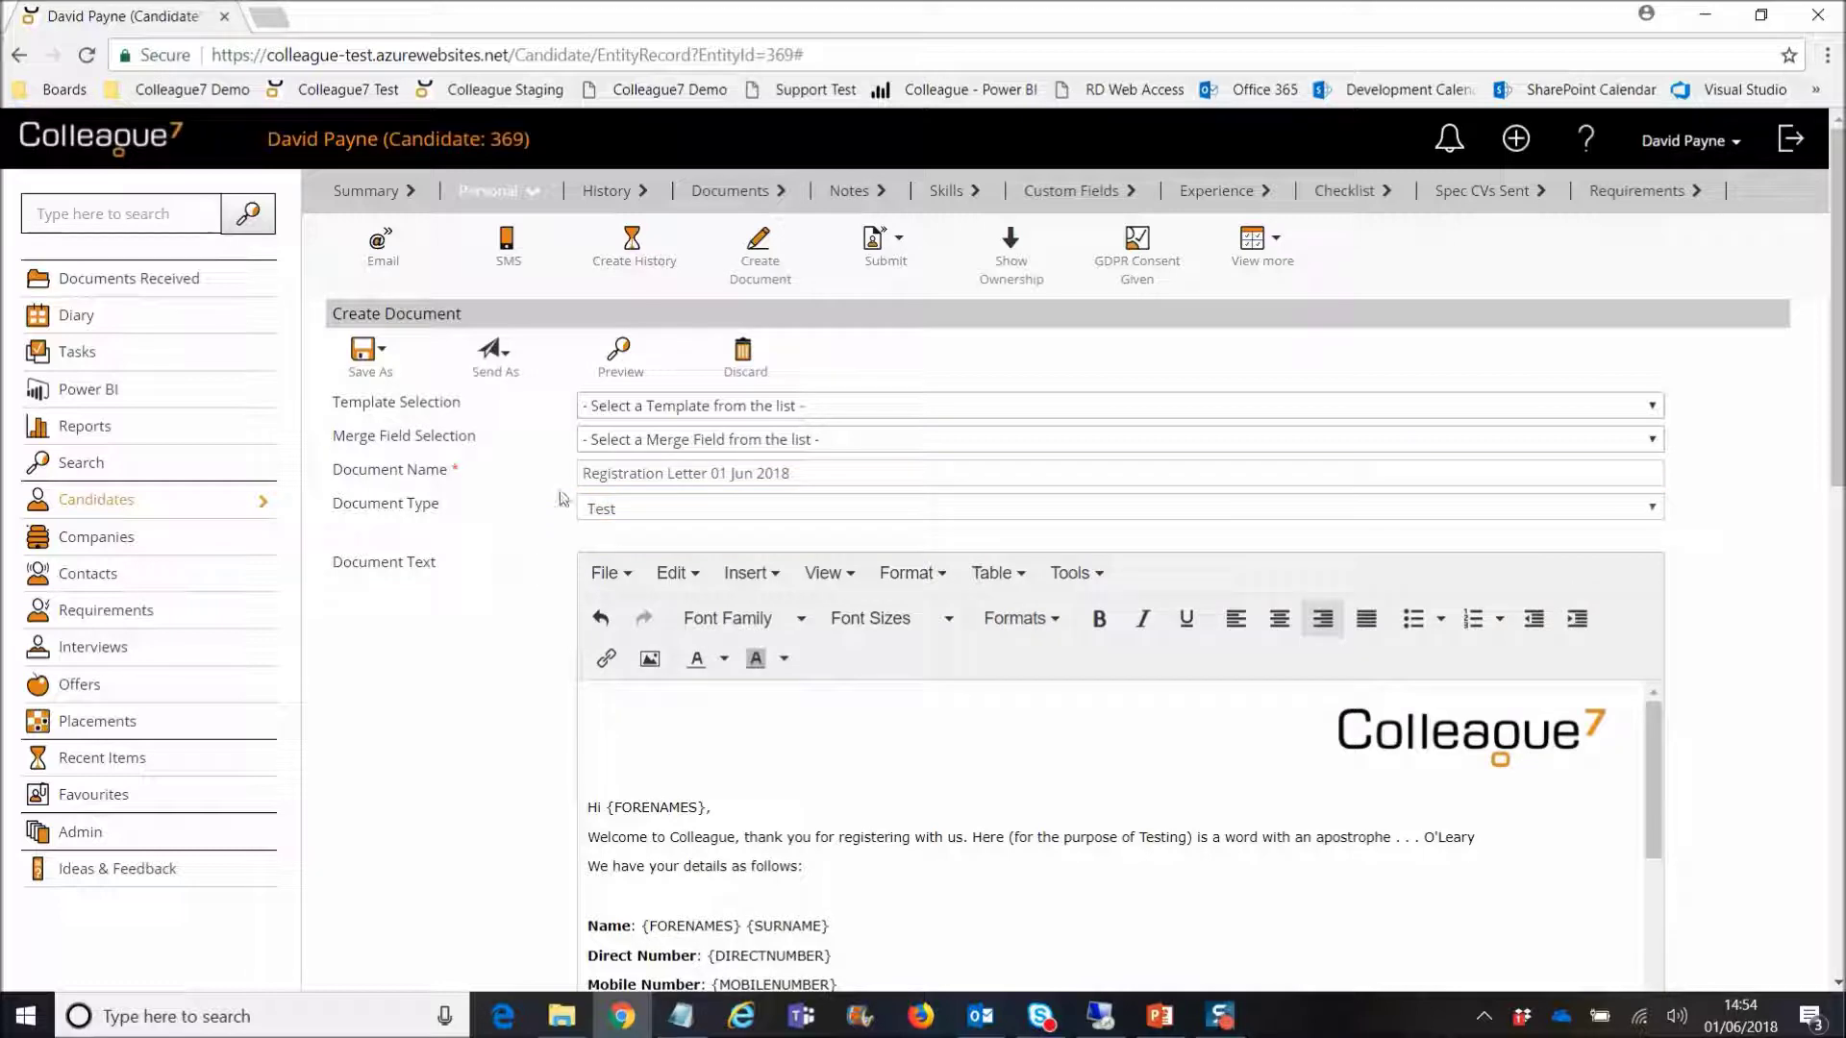
left_click(385, 371)
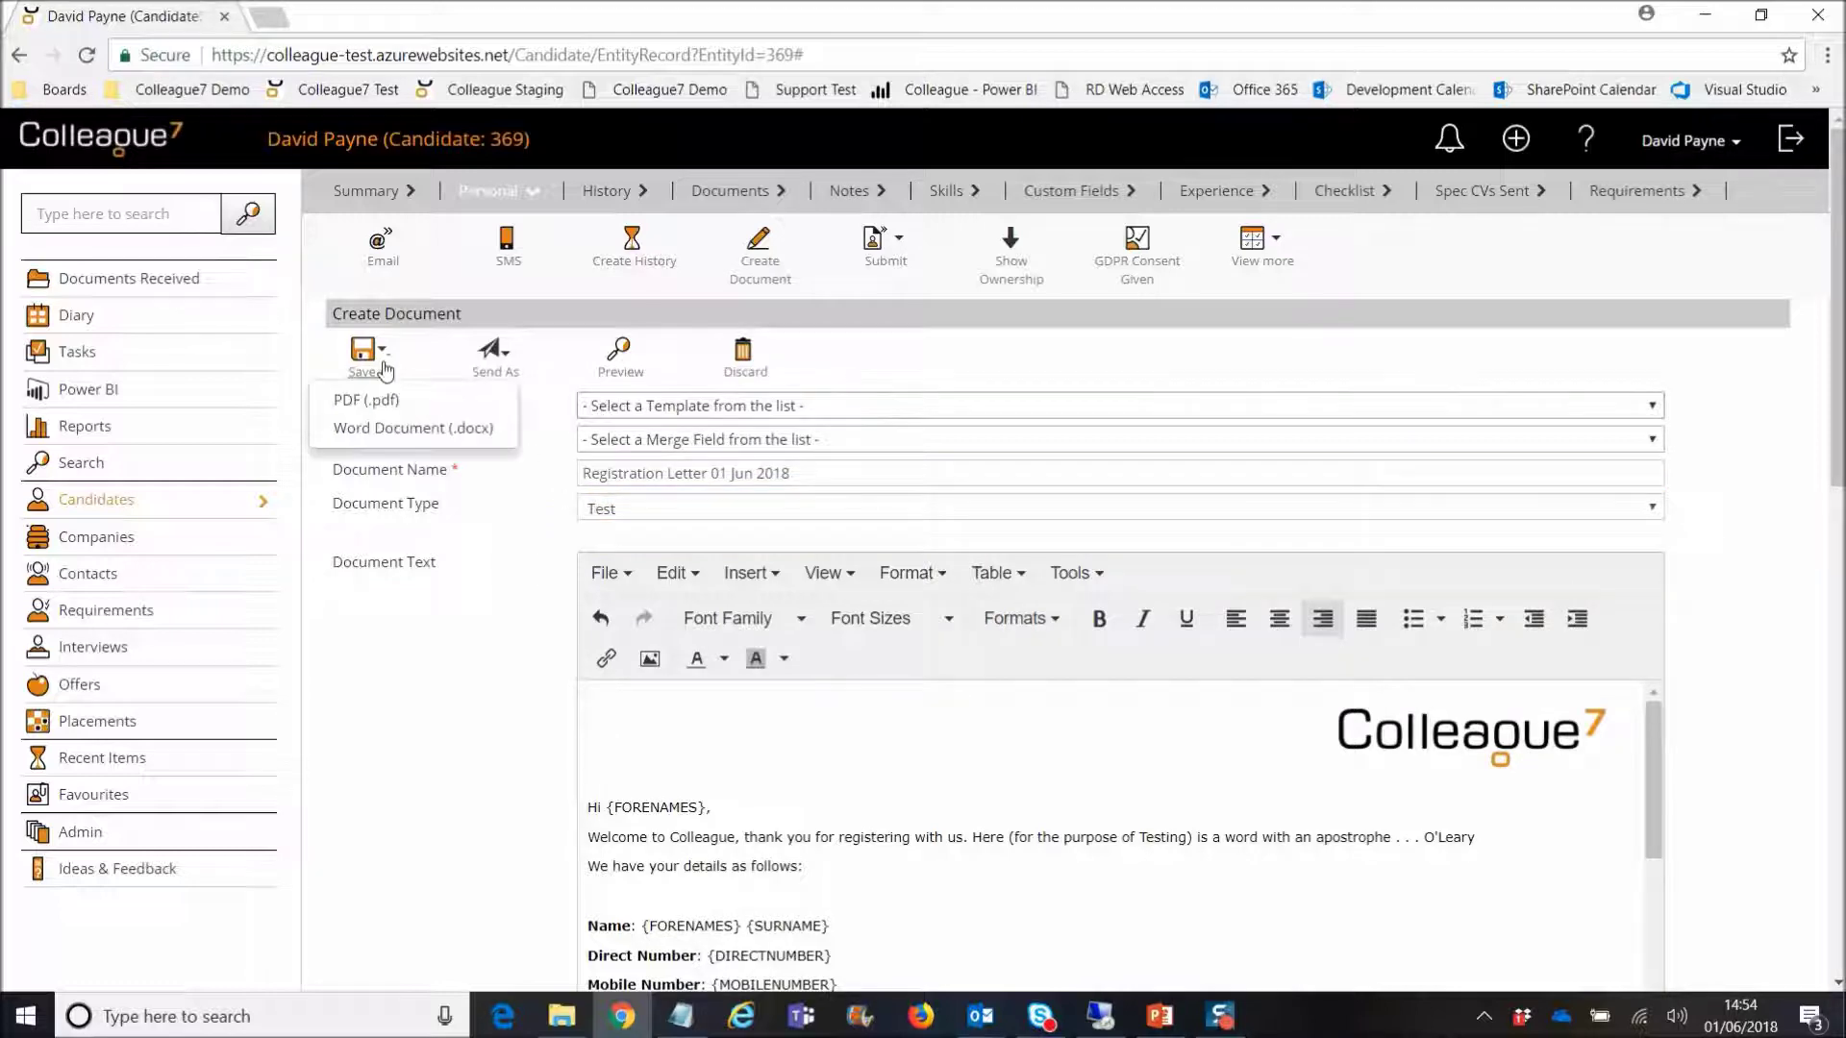
left_click(413, 429)
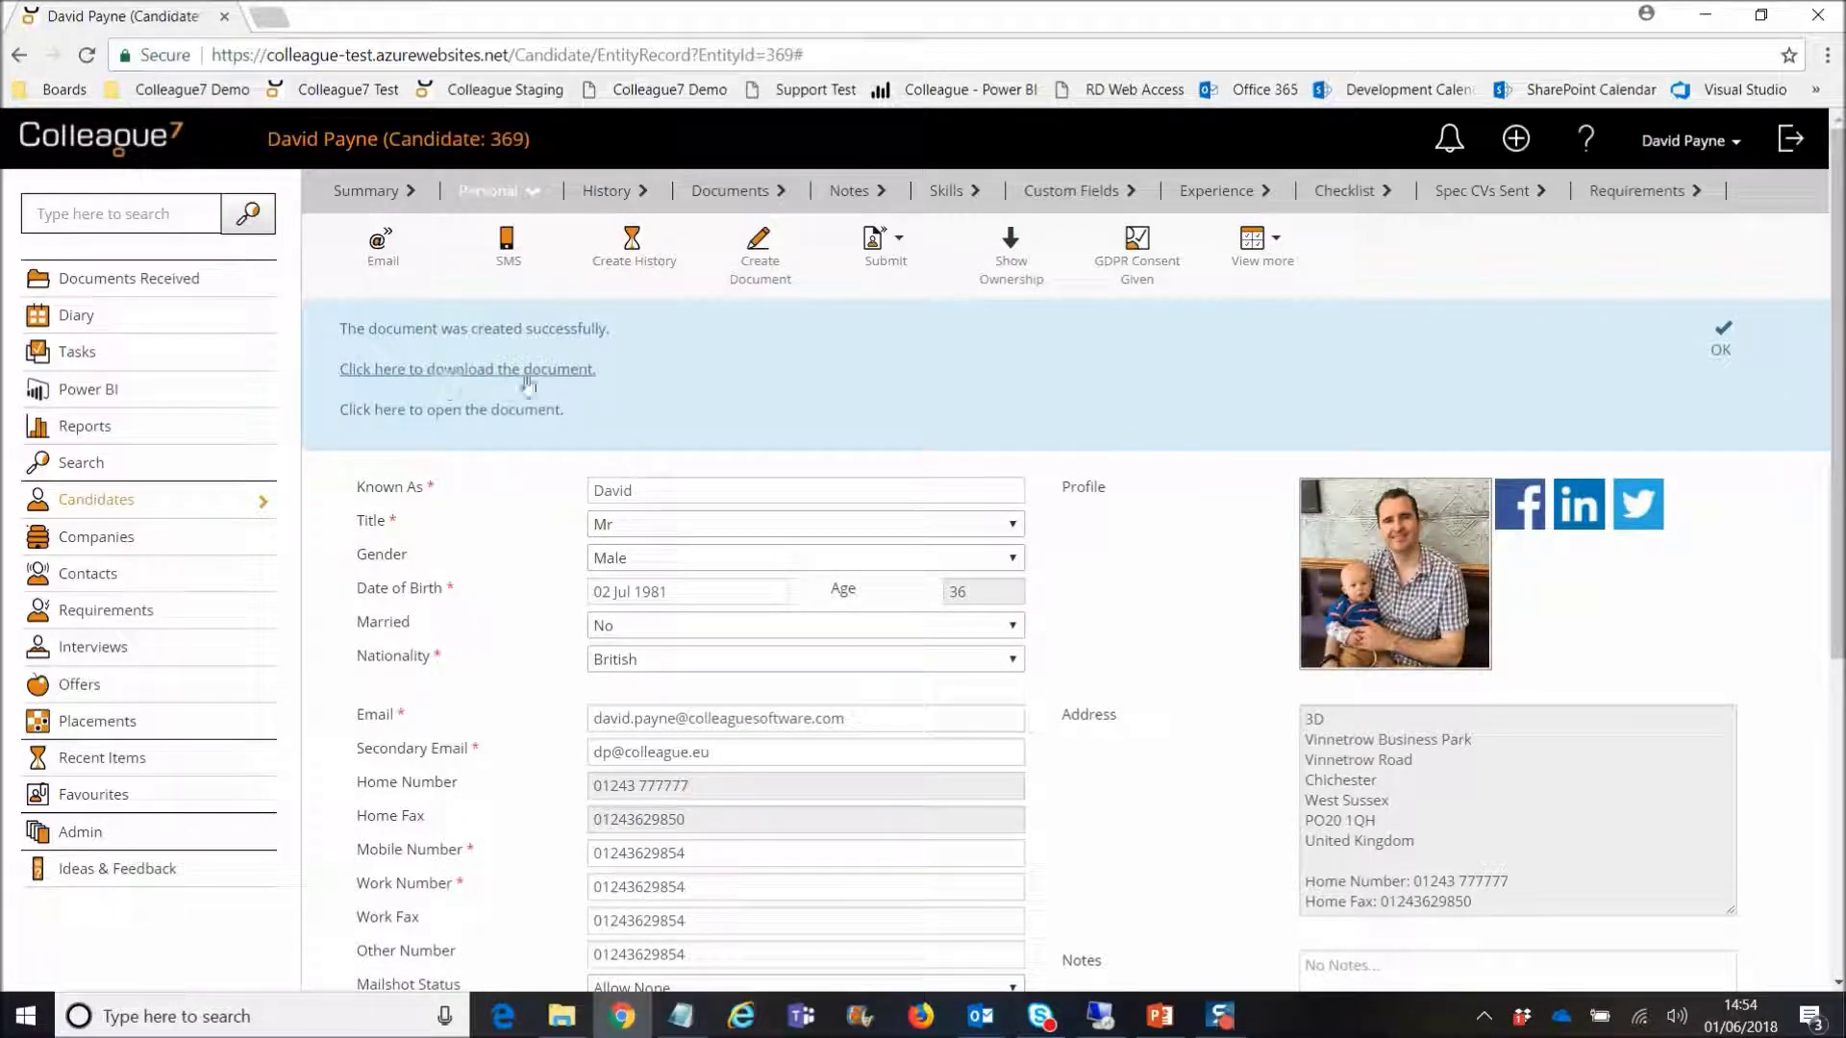
Step: Open the newly created registration letter in Word Online for editing in the browser
left_click(515, 426)
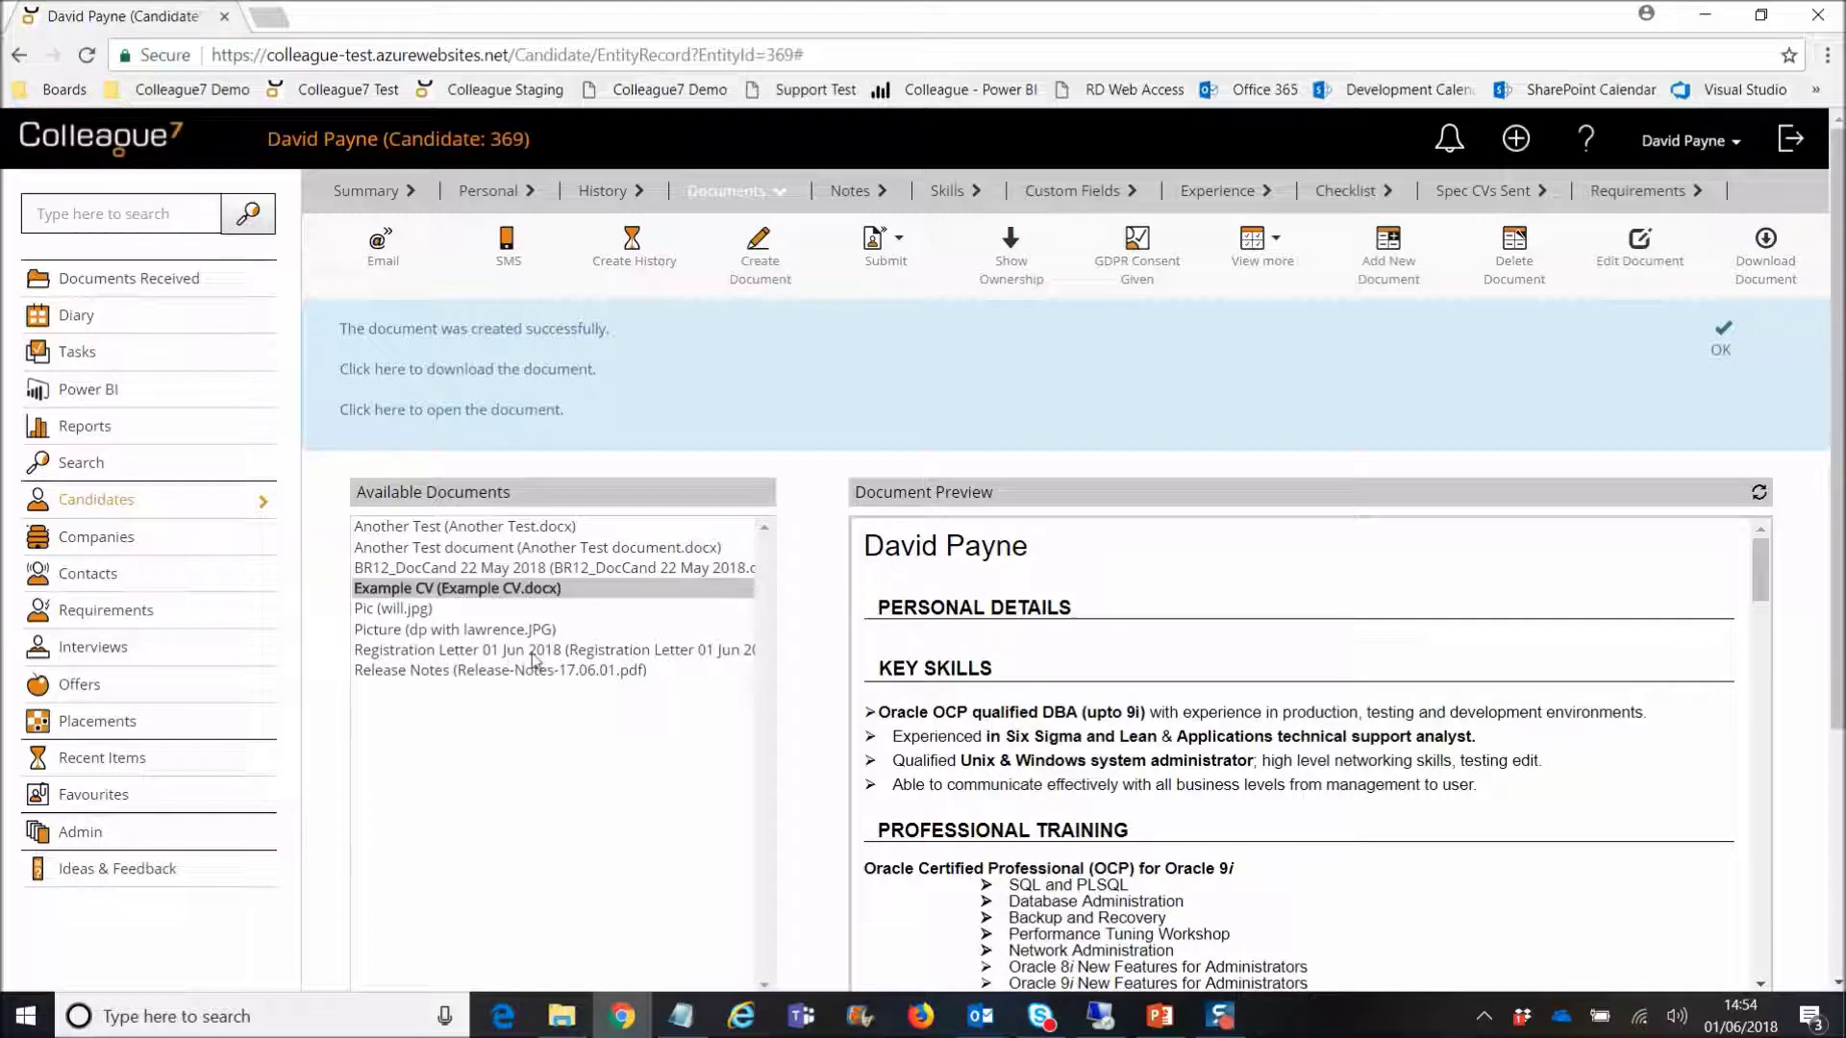
left_click(514, 423)
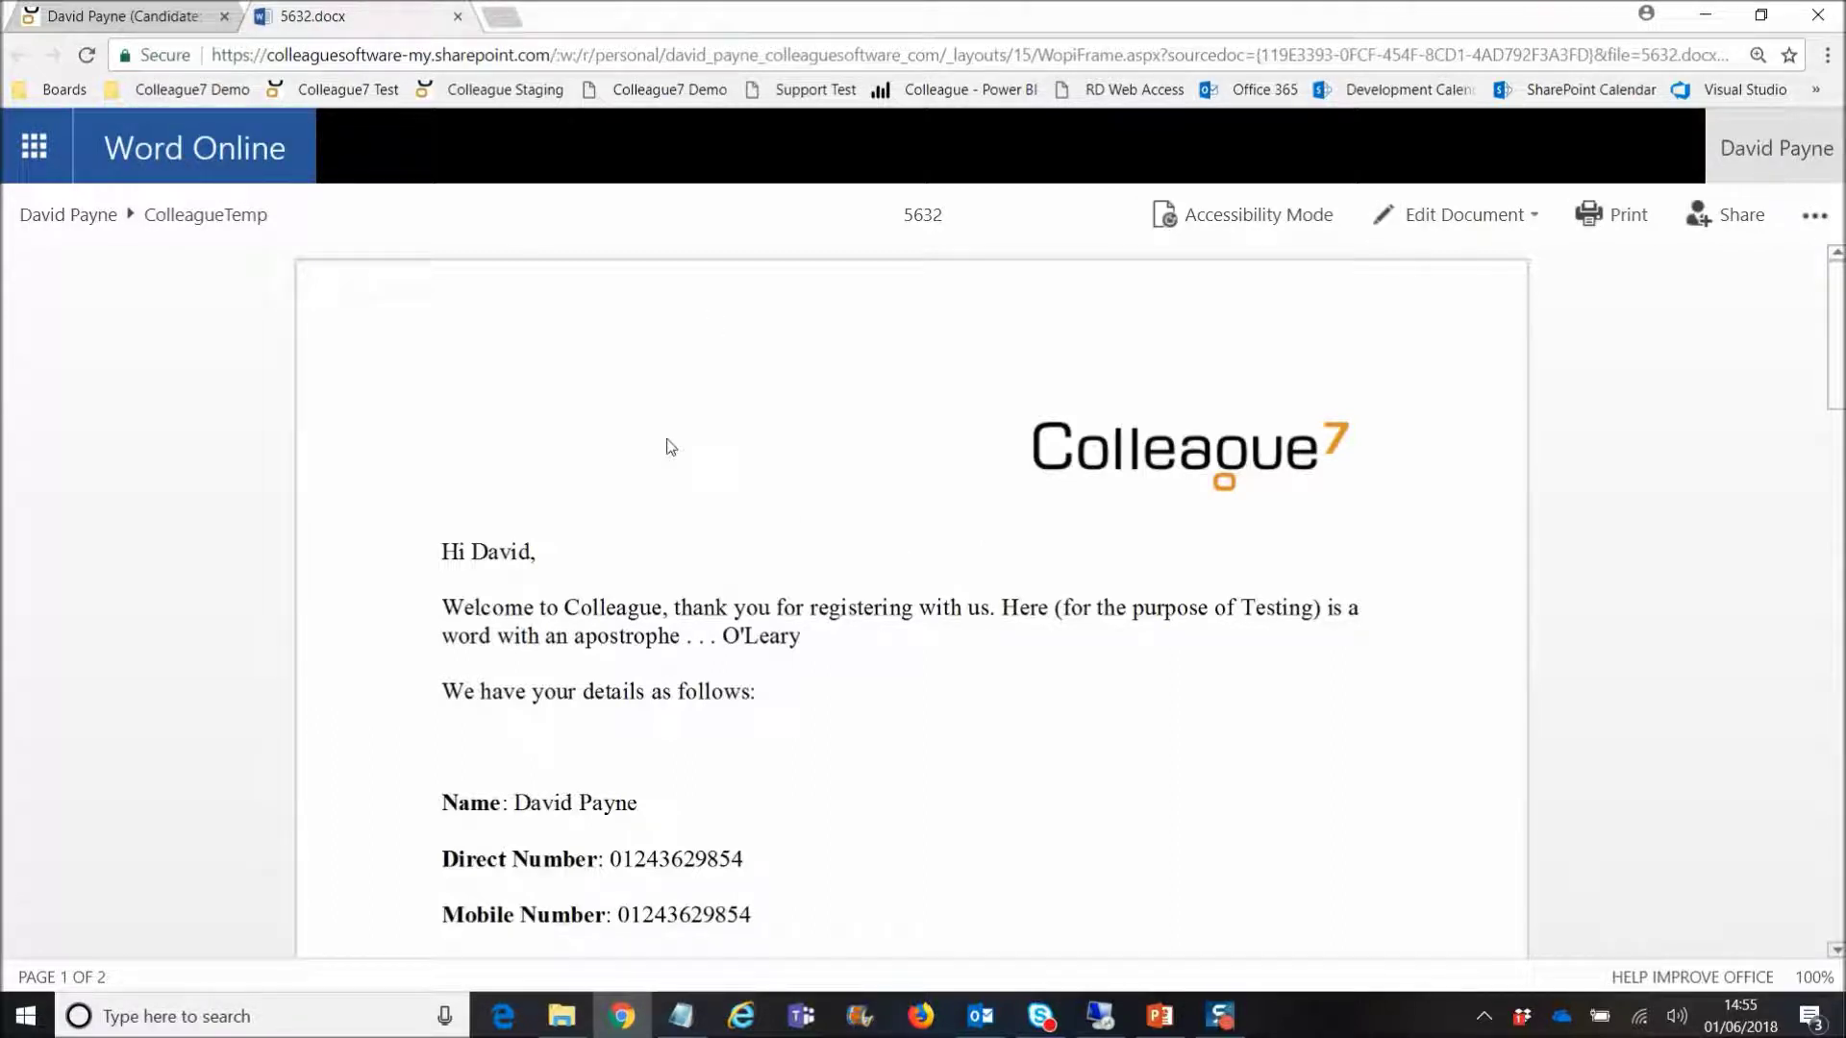
left_click(1492, 219)
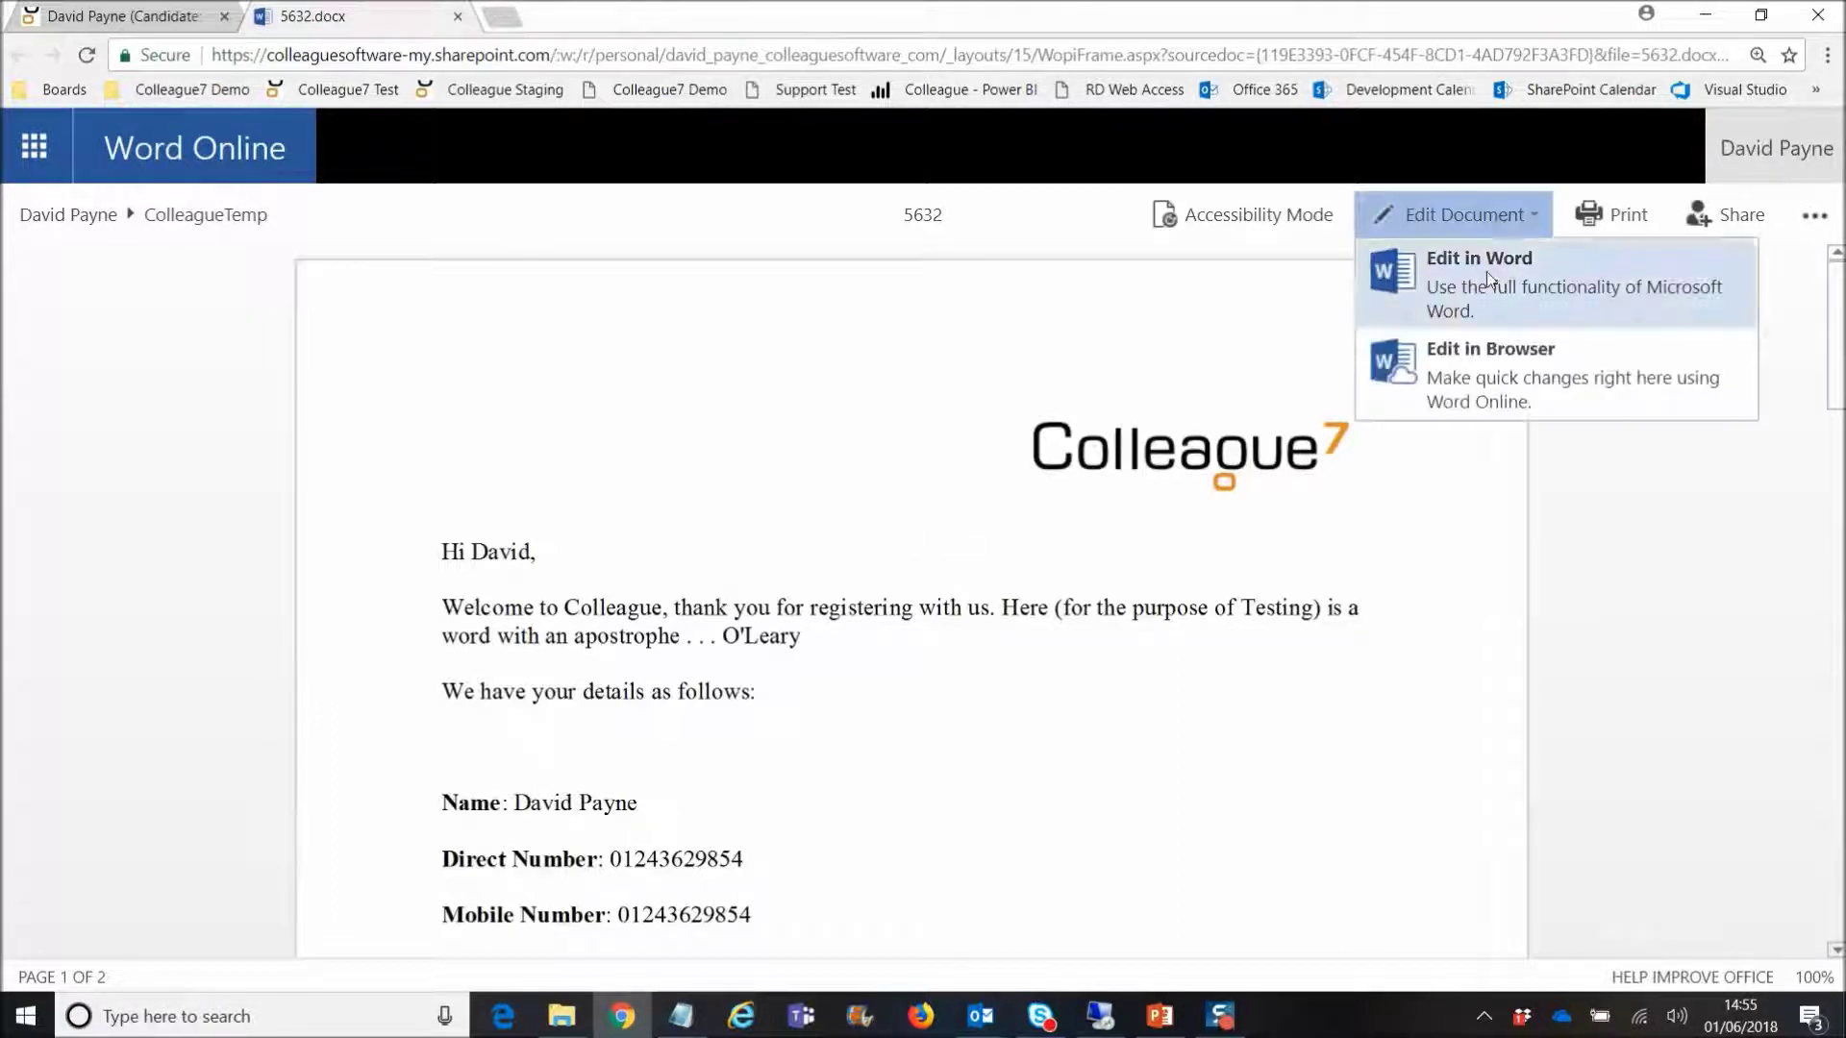
left_click(1485, 377)
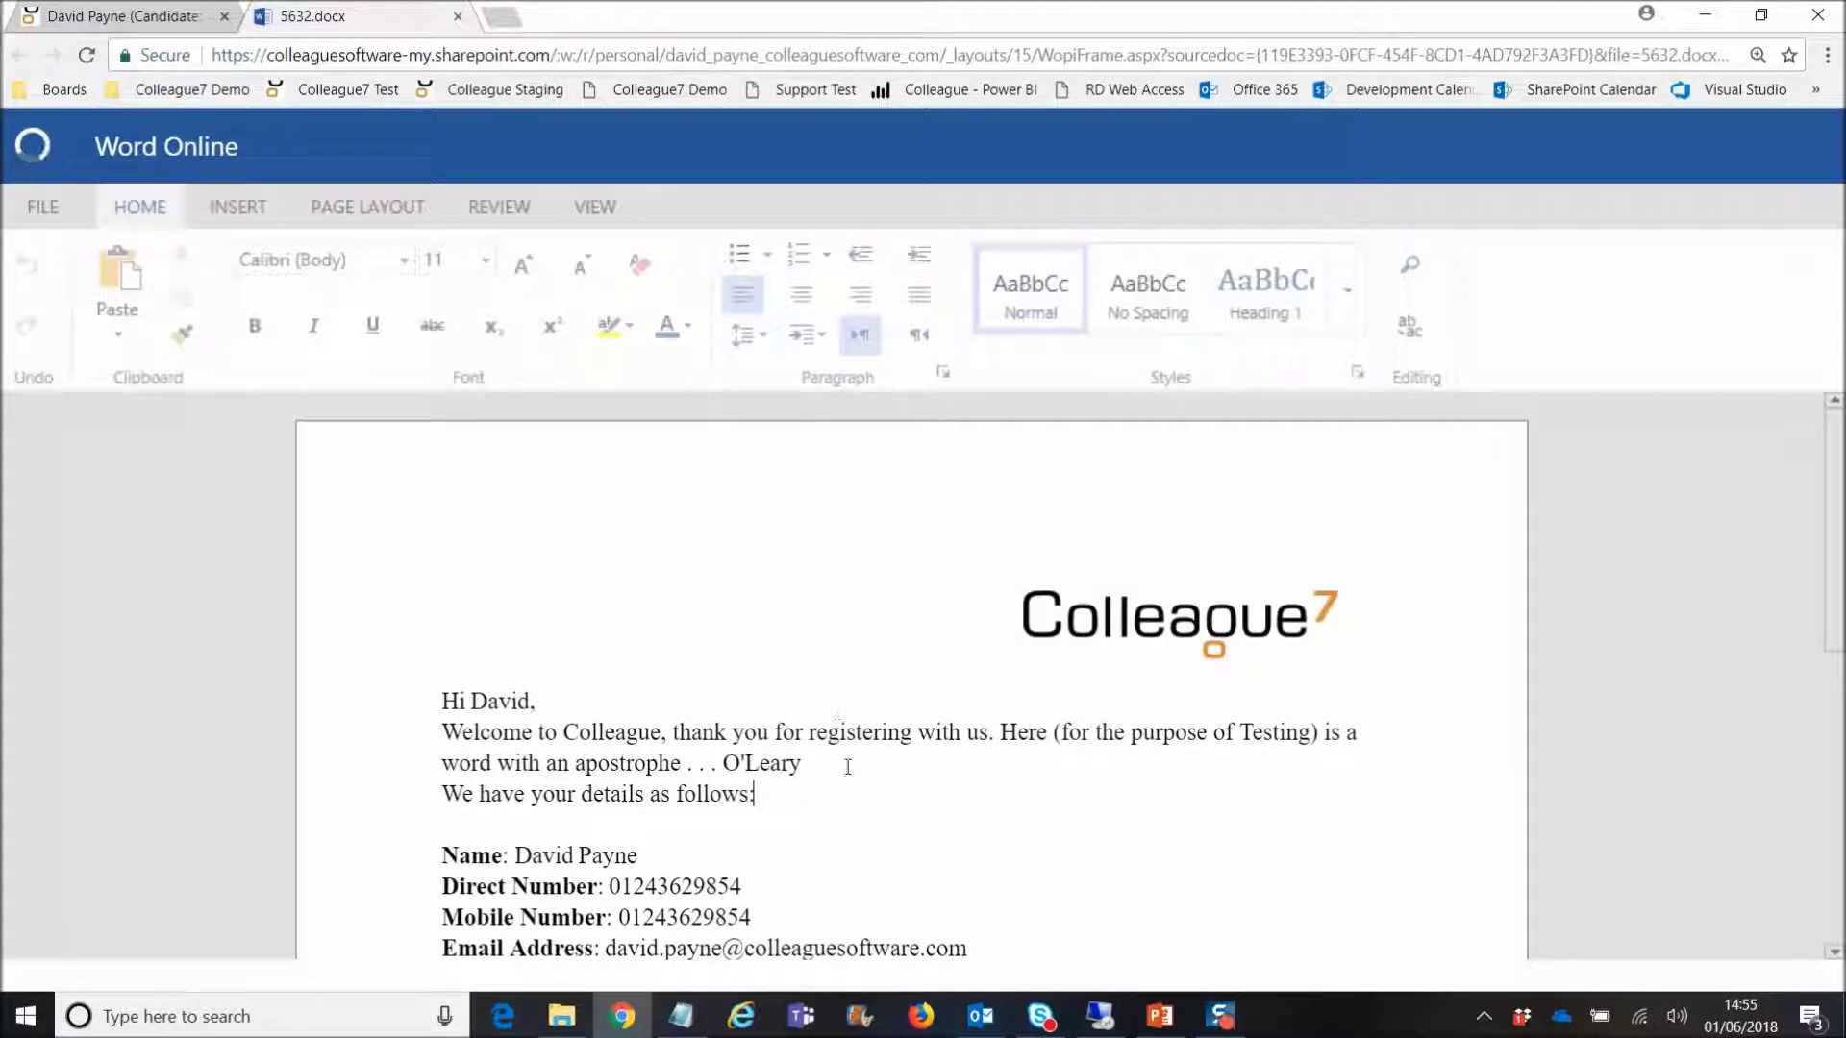
Step: Check the merged candidate details throughout the registration letter and close the document
left_click(650, 835)
scroll(825, 642, "down", 3)
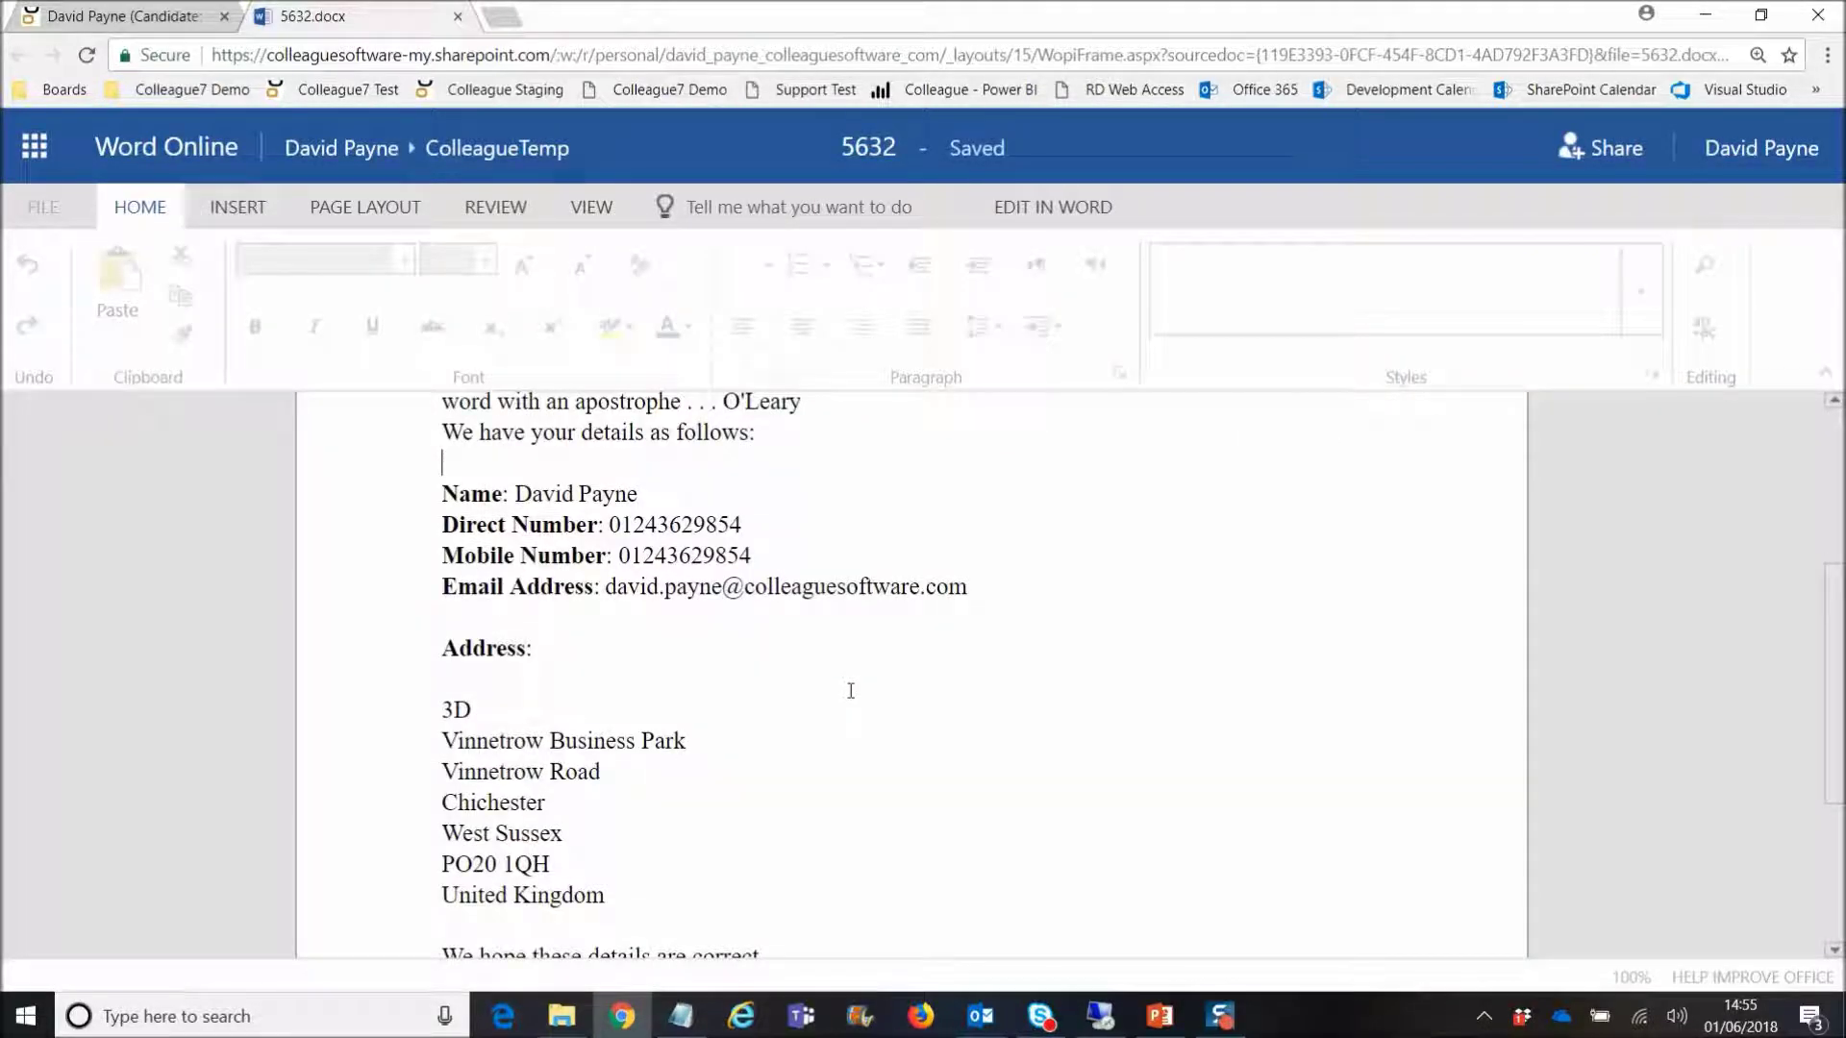
scroll(850, 690, "up", 4)
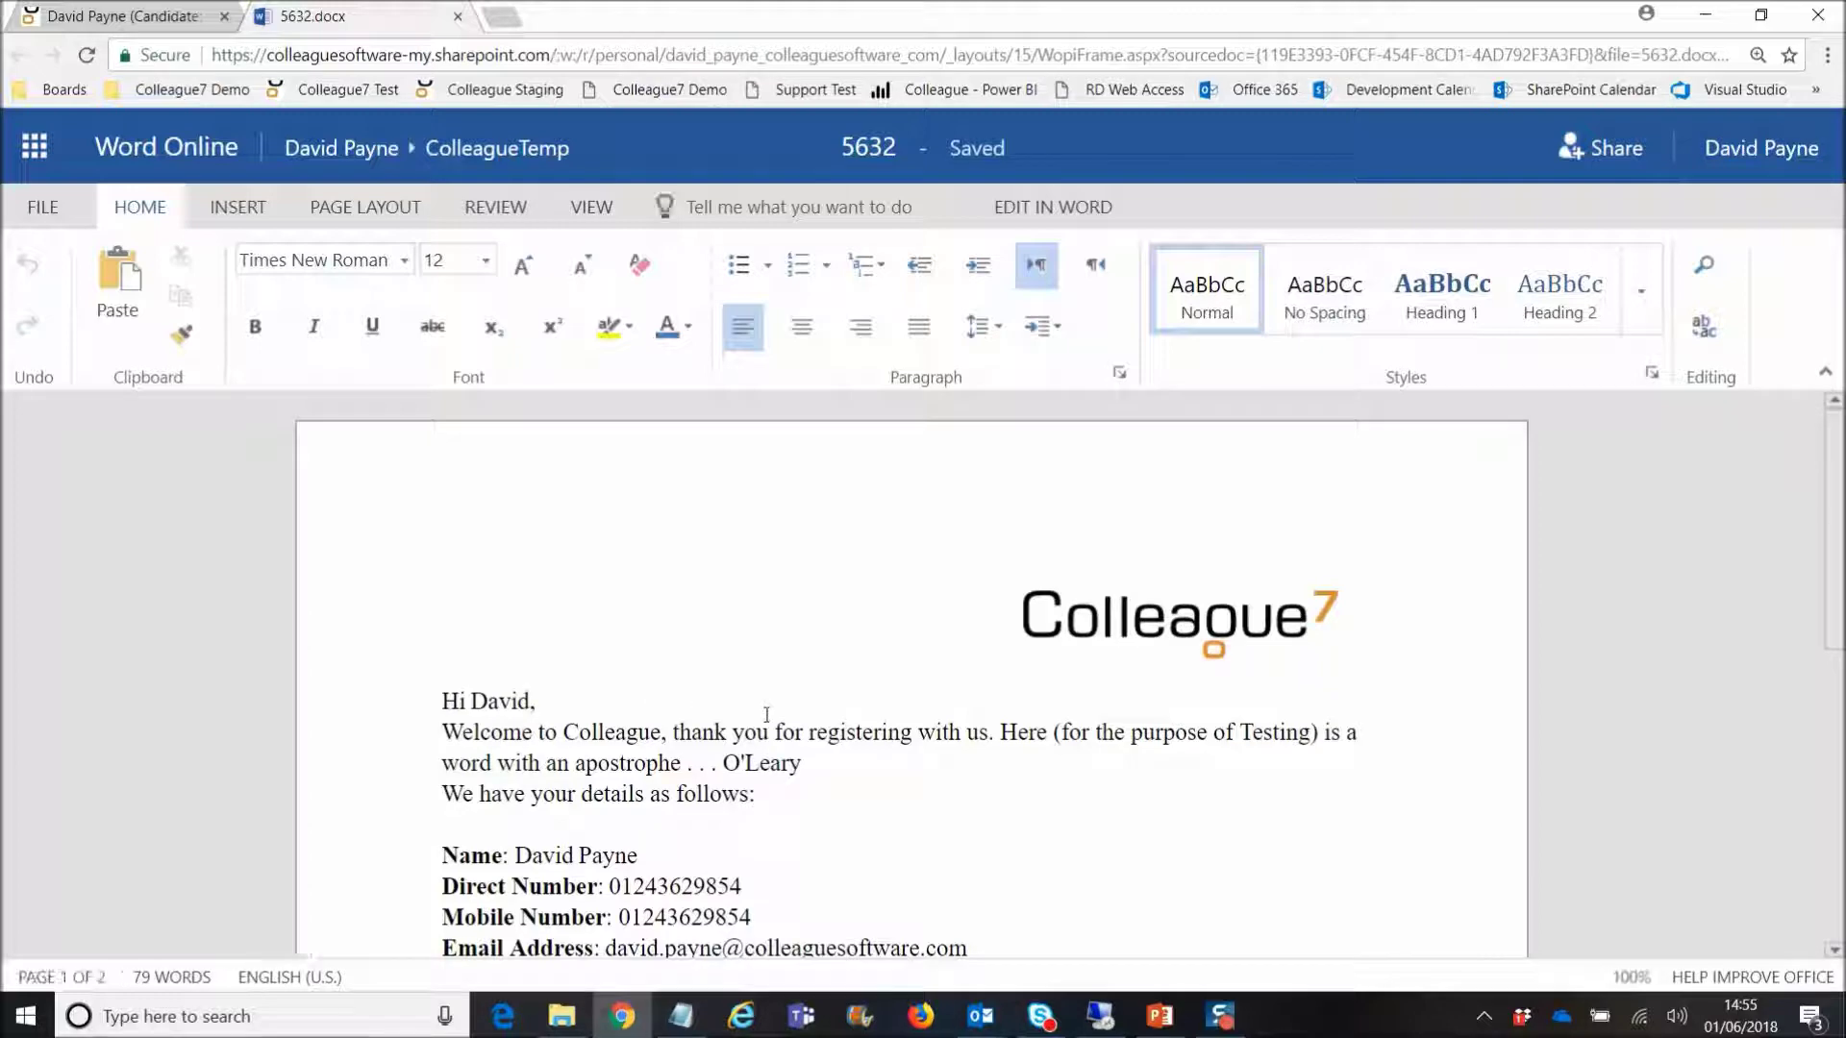
scroll(767, 715, "down", 5)
scroll(766, 715, "up", 5)
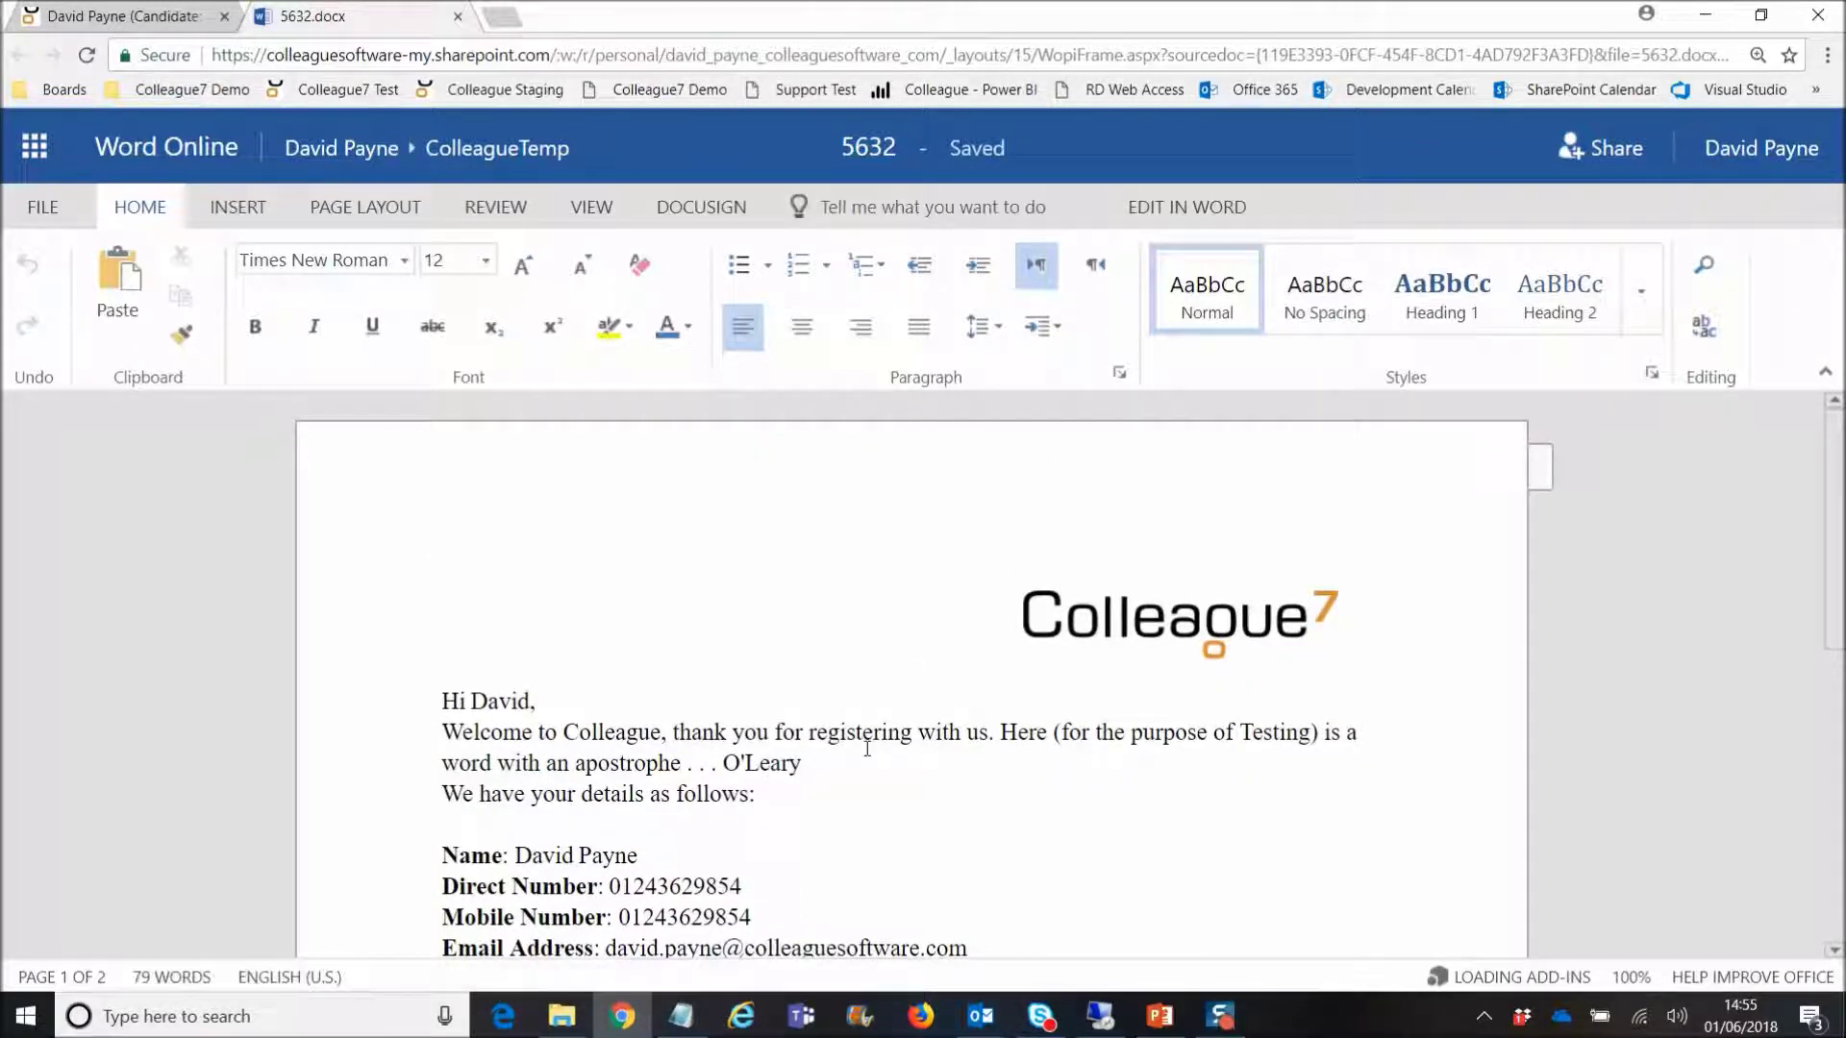
scroll(869, 747, "down", 5)
scroll(833, 723, "up", 5)
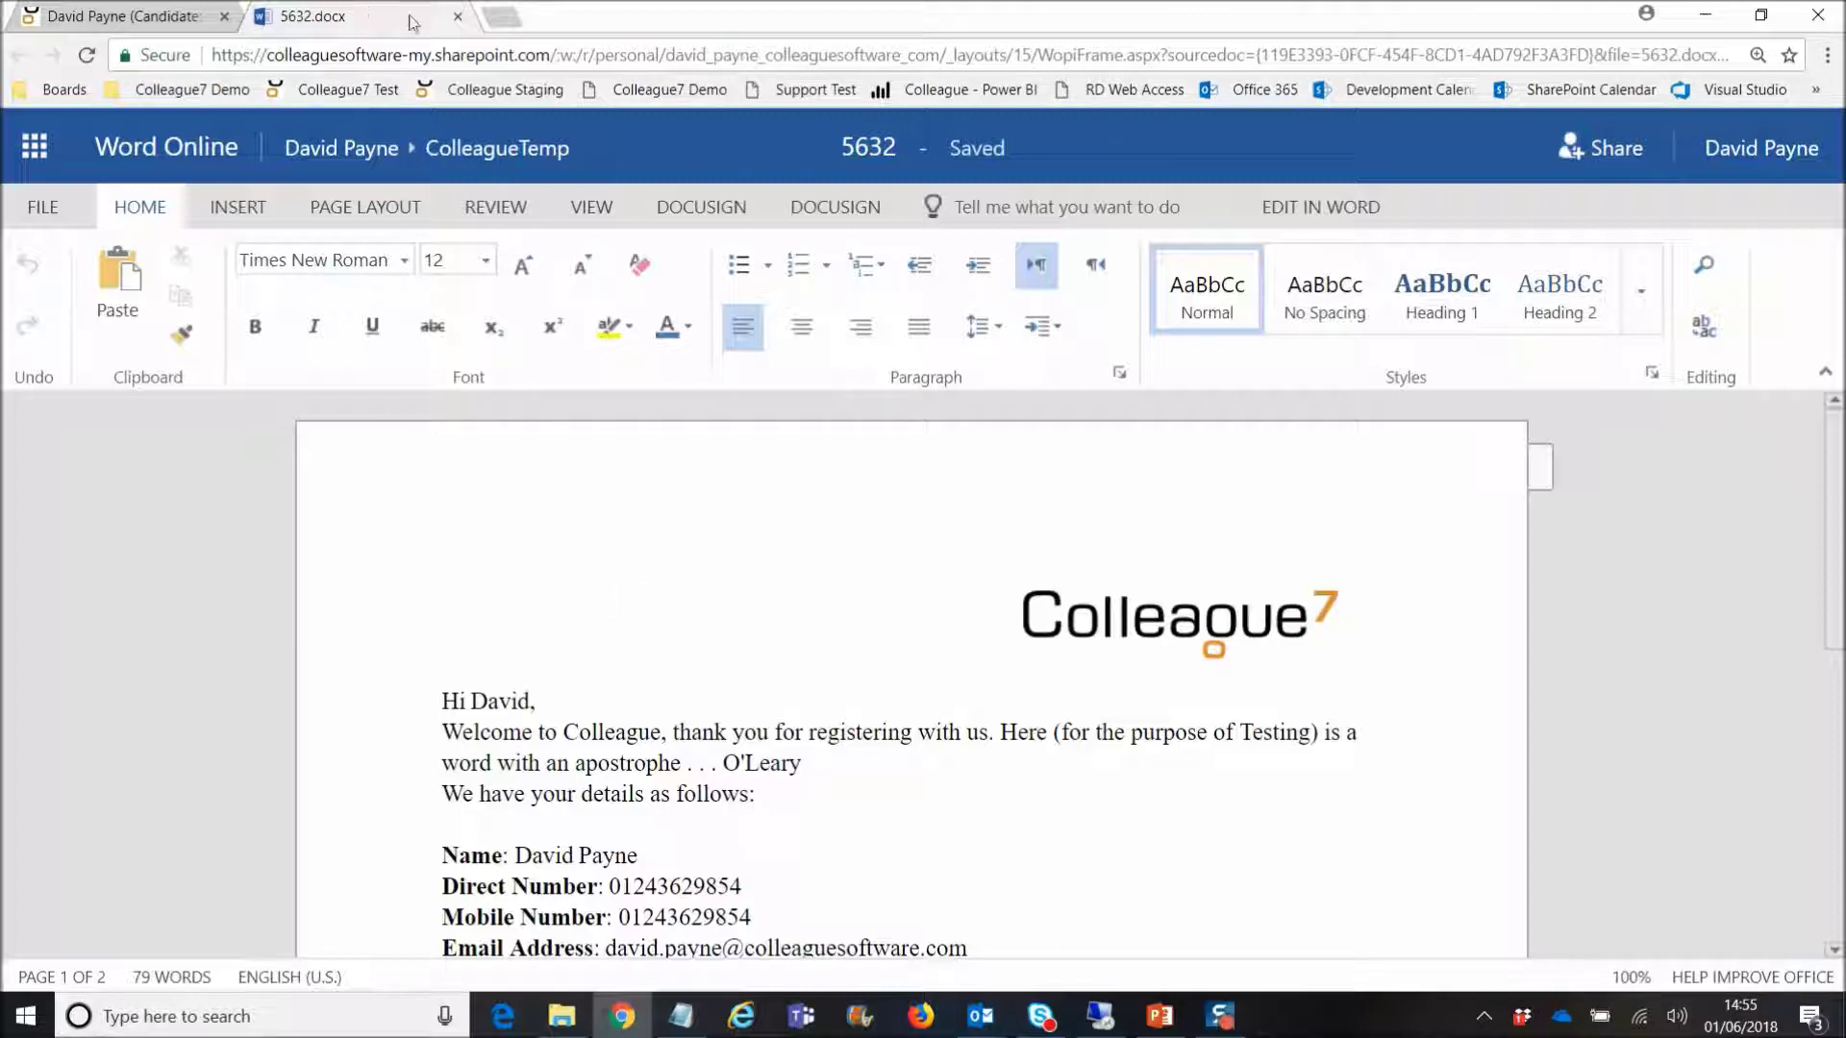
left_click(458, 18)
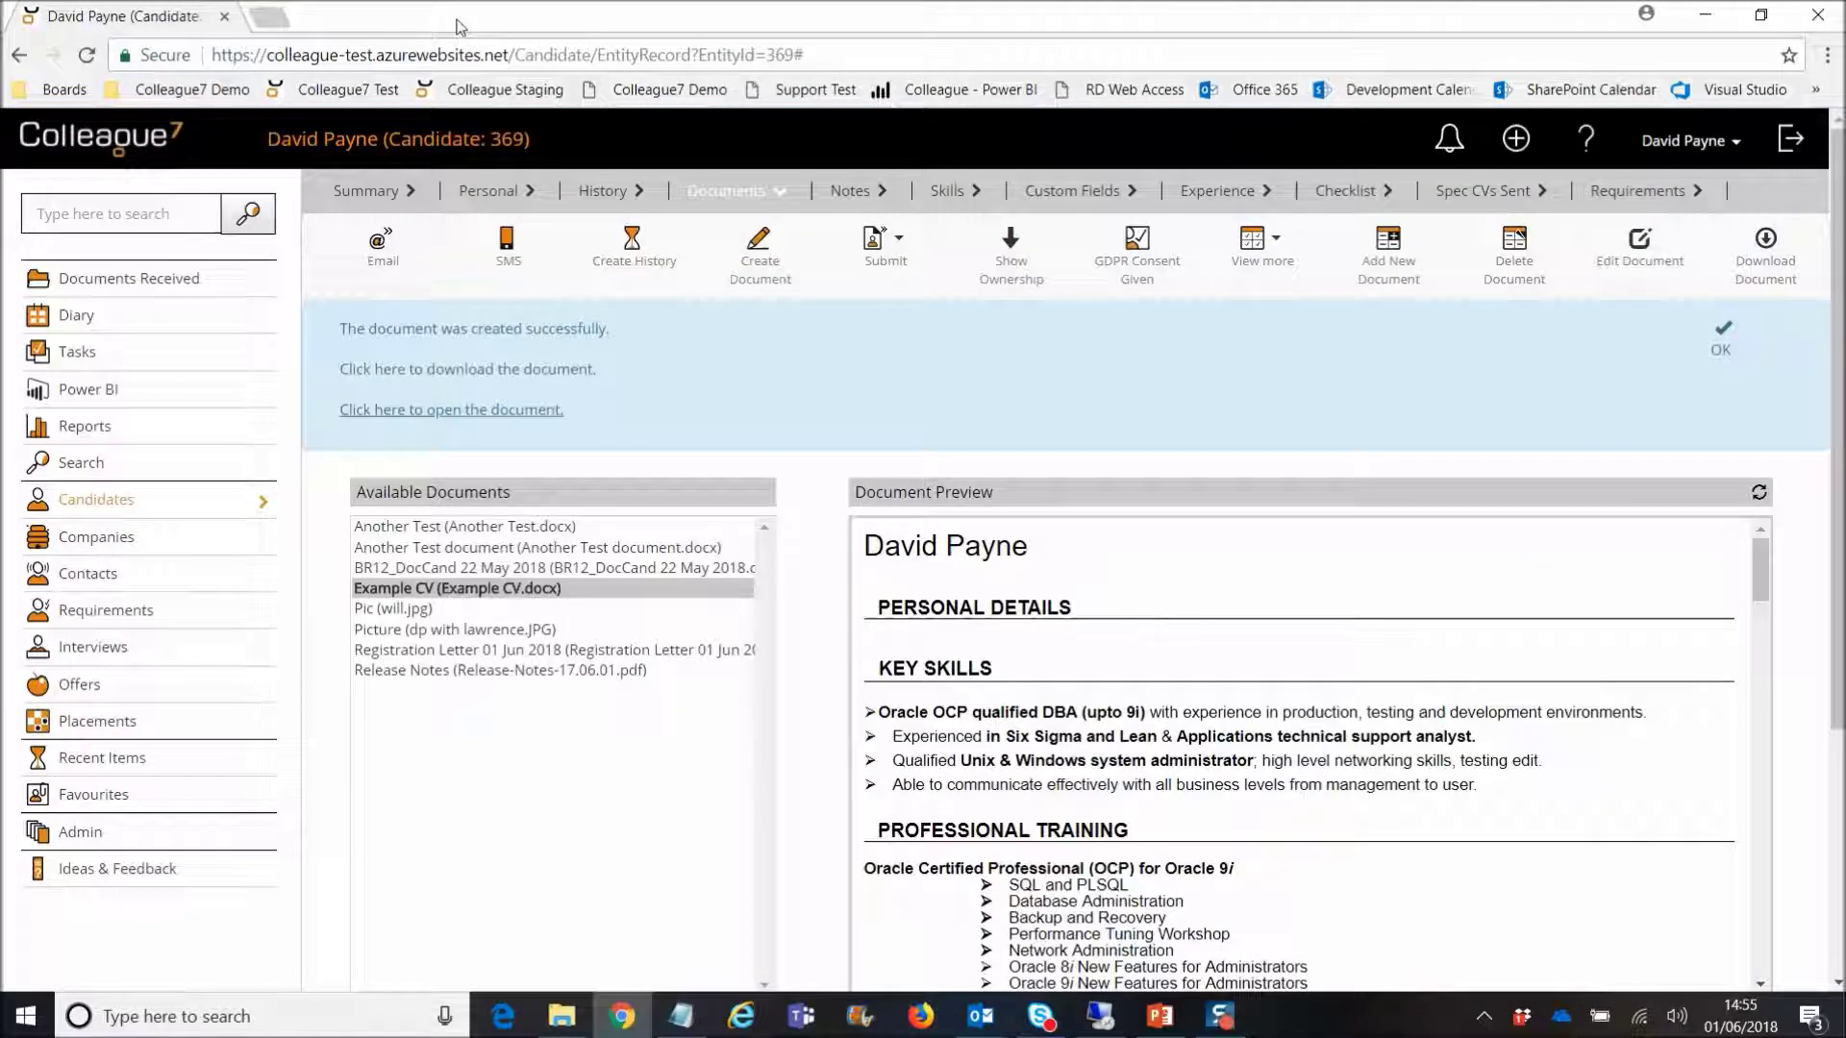
Step: Dismiss the document creation message and preview the whole Registration Letter 01 Jun 2018 in the candidate's documents
left_click(1720, 338)
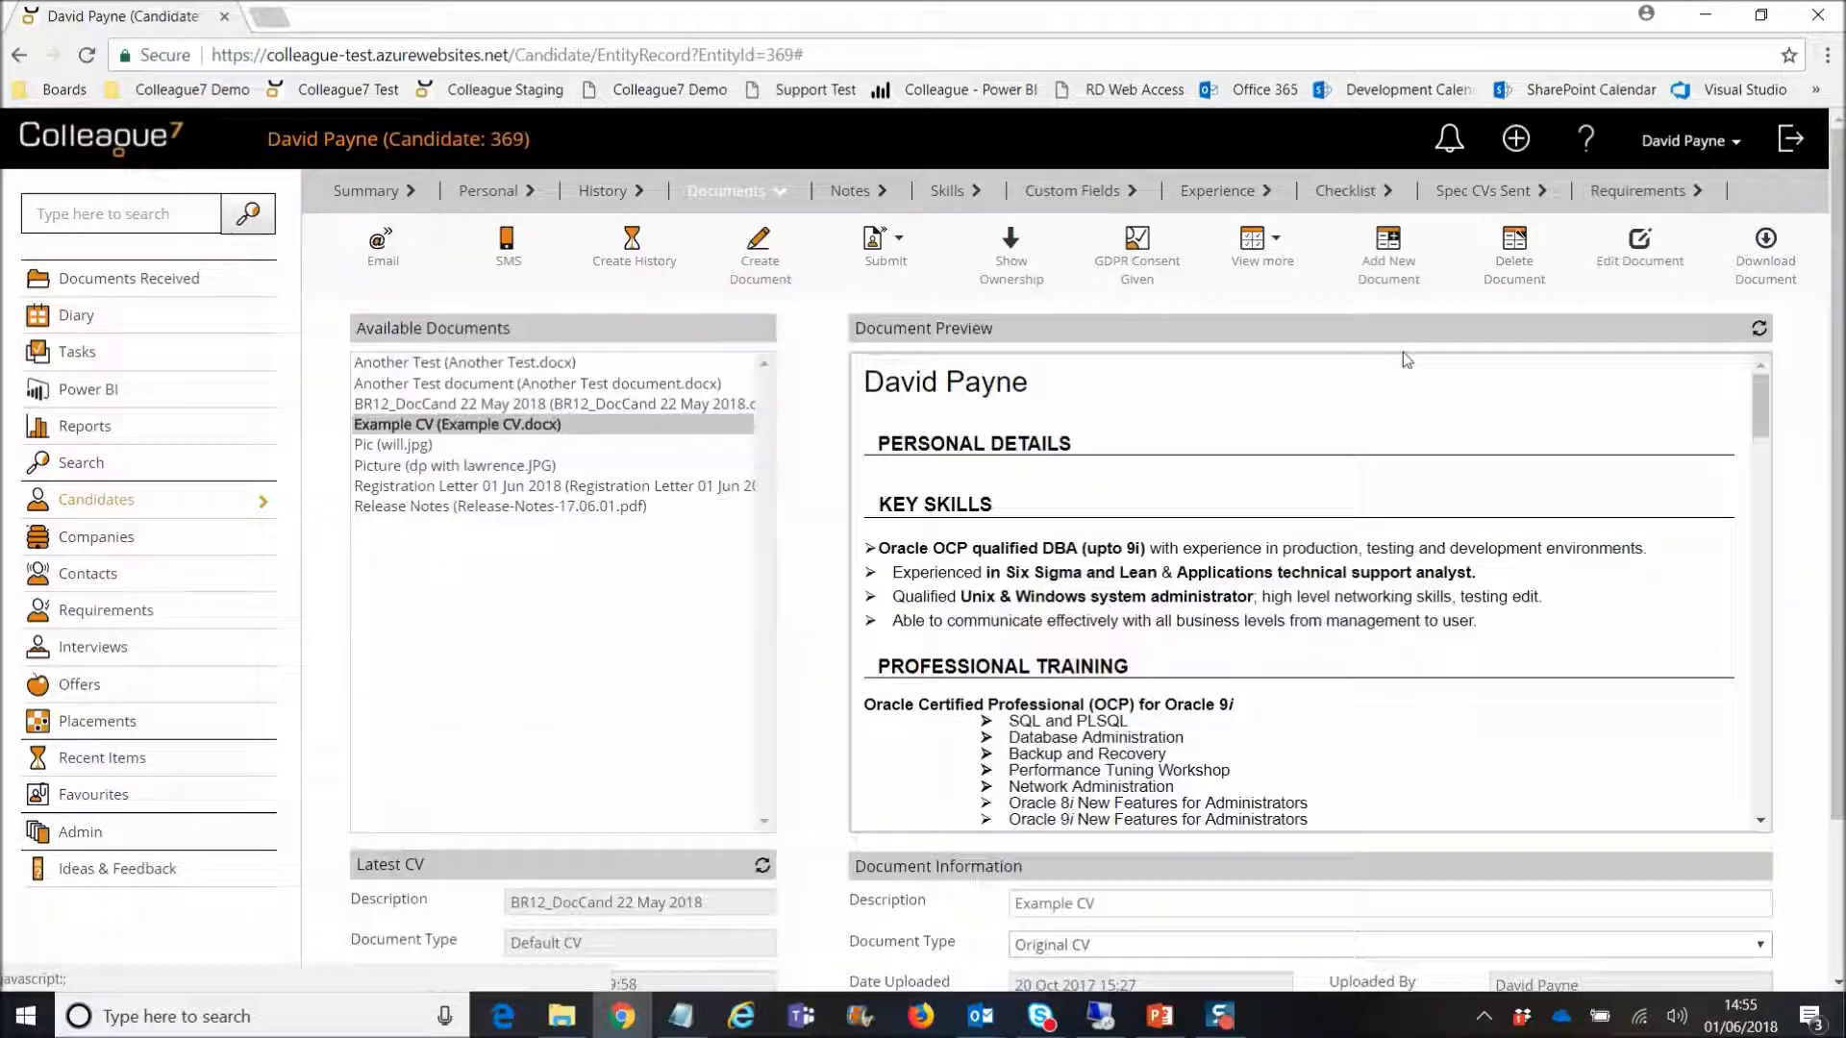
left_click(588, 487)
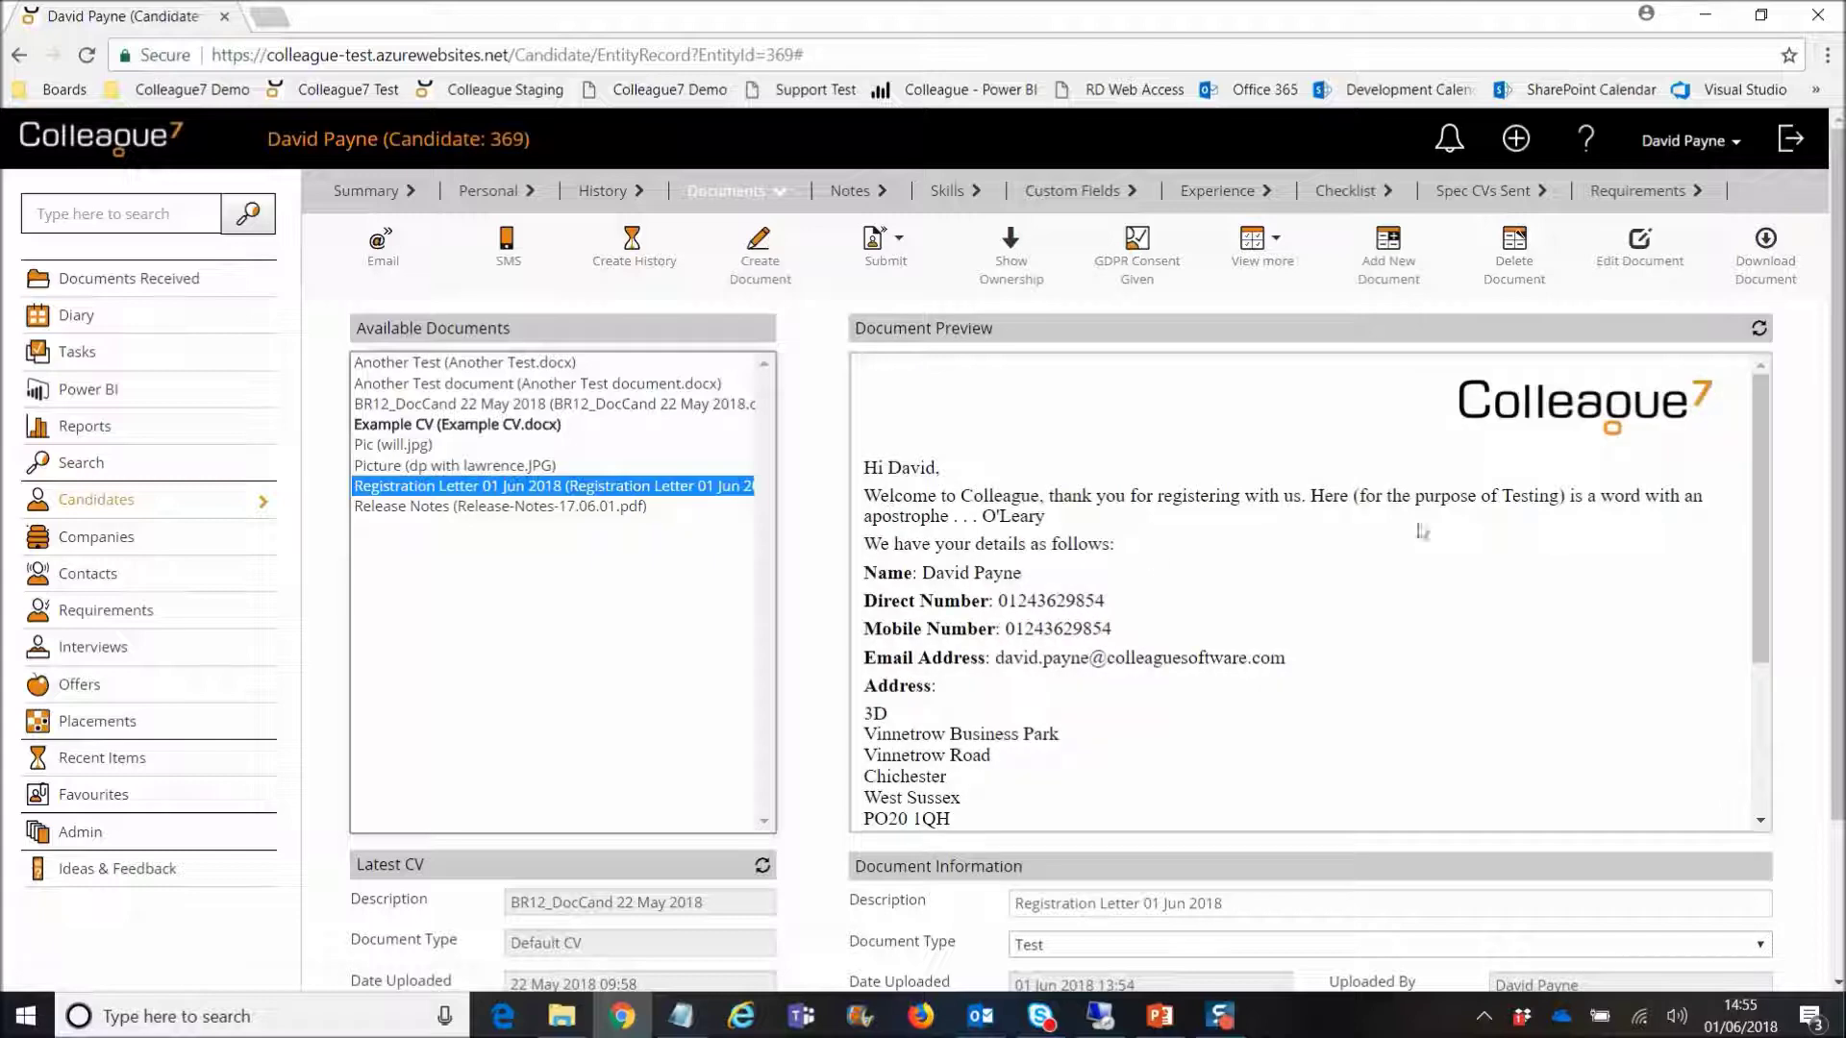
left_click_drag(1765, 545, 1772, 694)
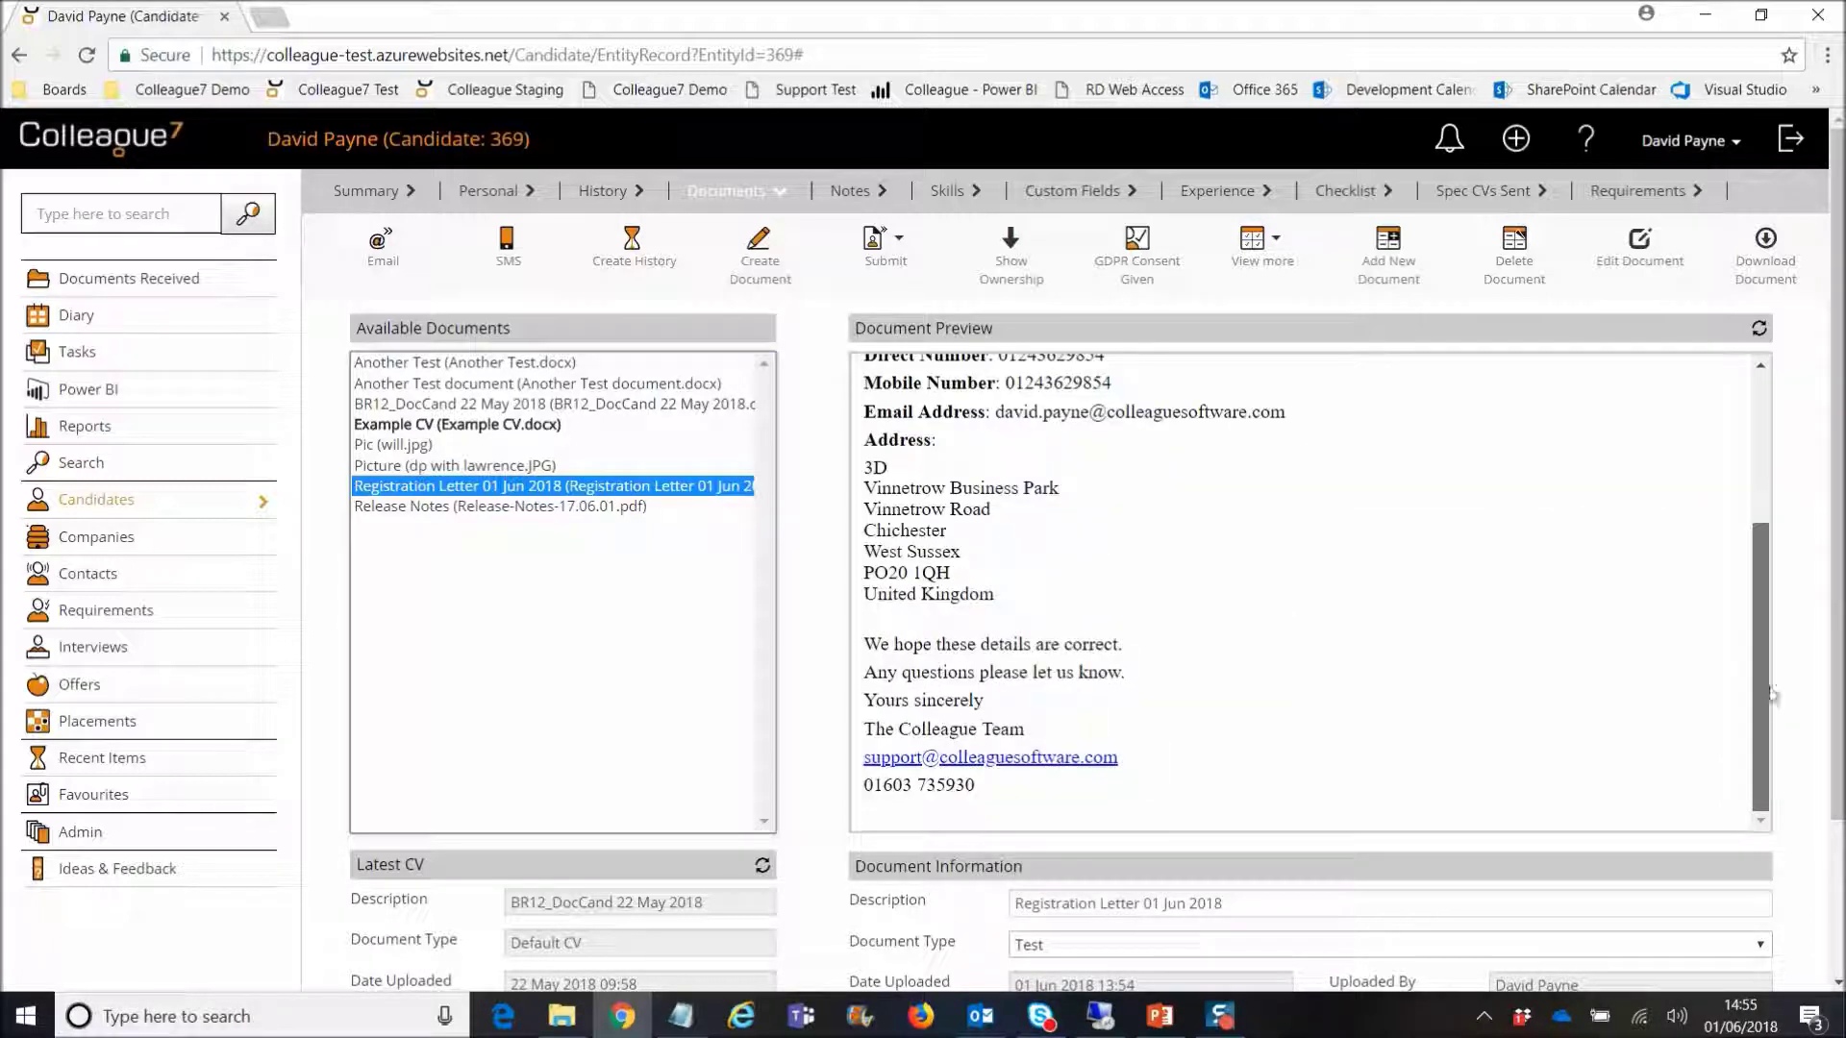
scroll(1771, 694, "up", 3)
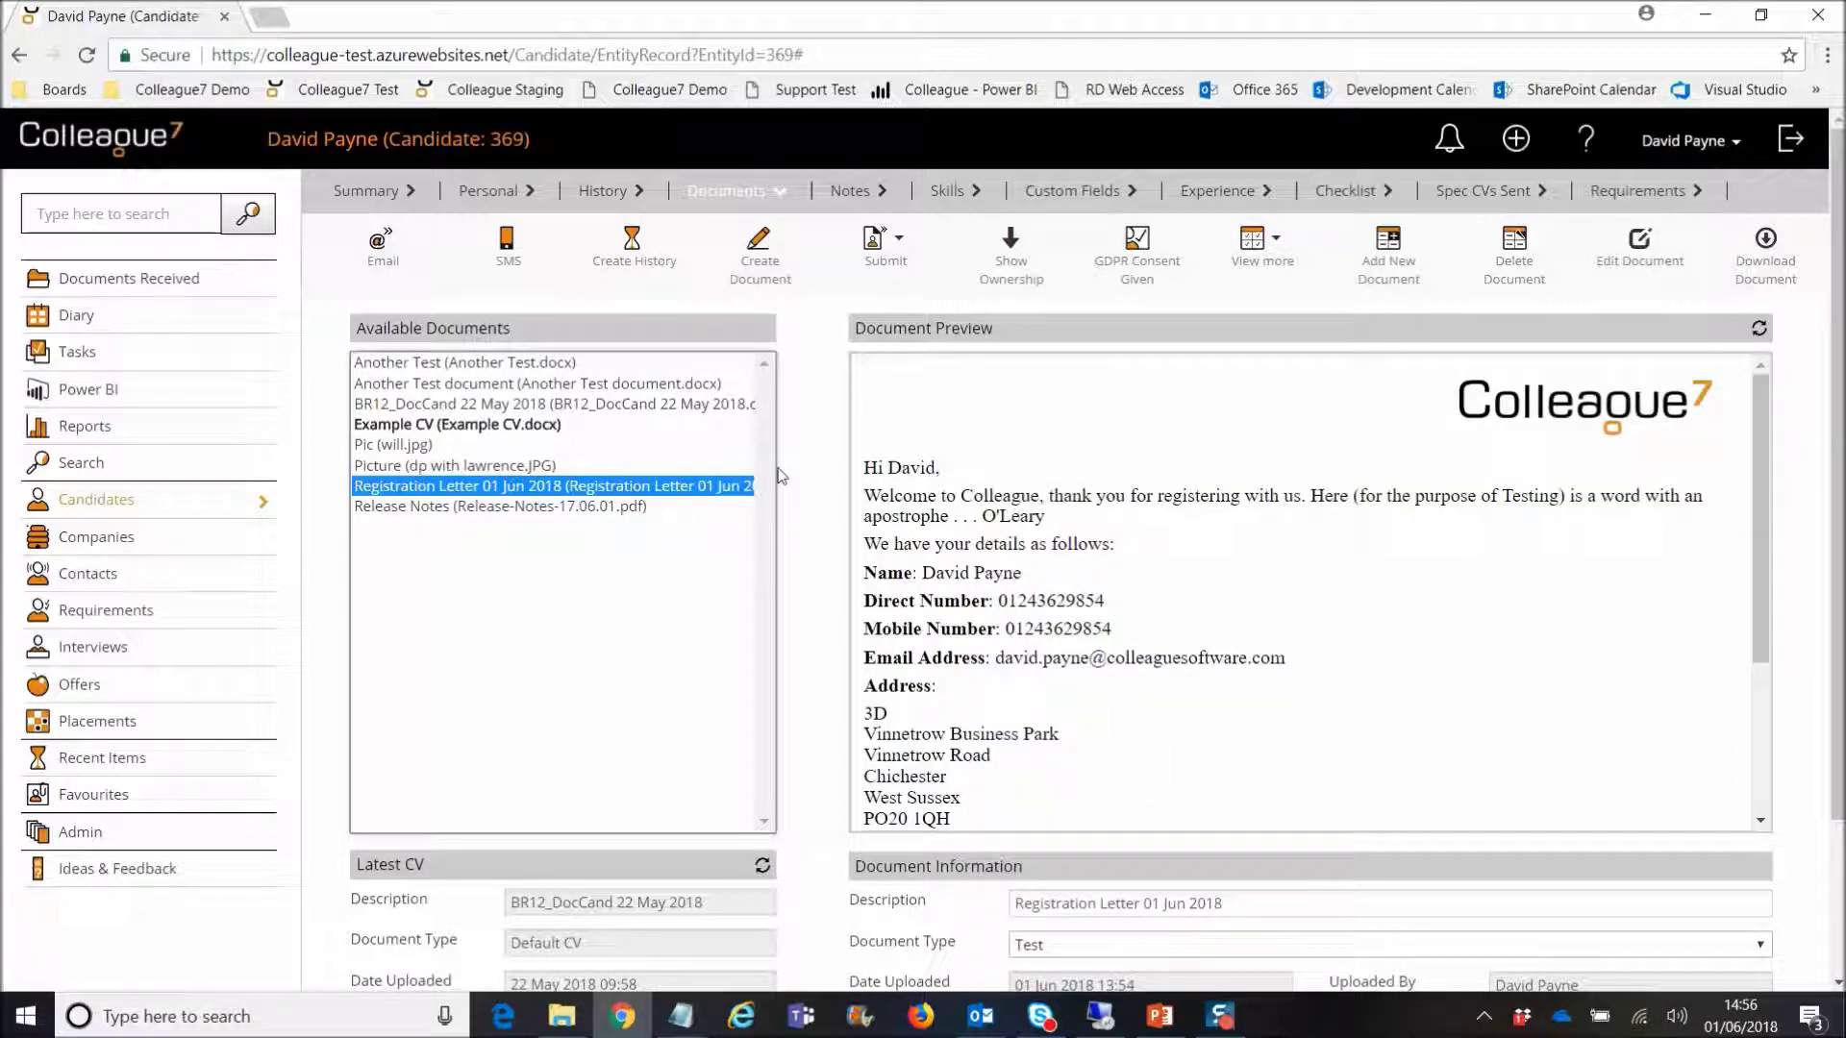
Step: Return to the candidate's personal details and show the notifications list
left_click(488, 192)
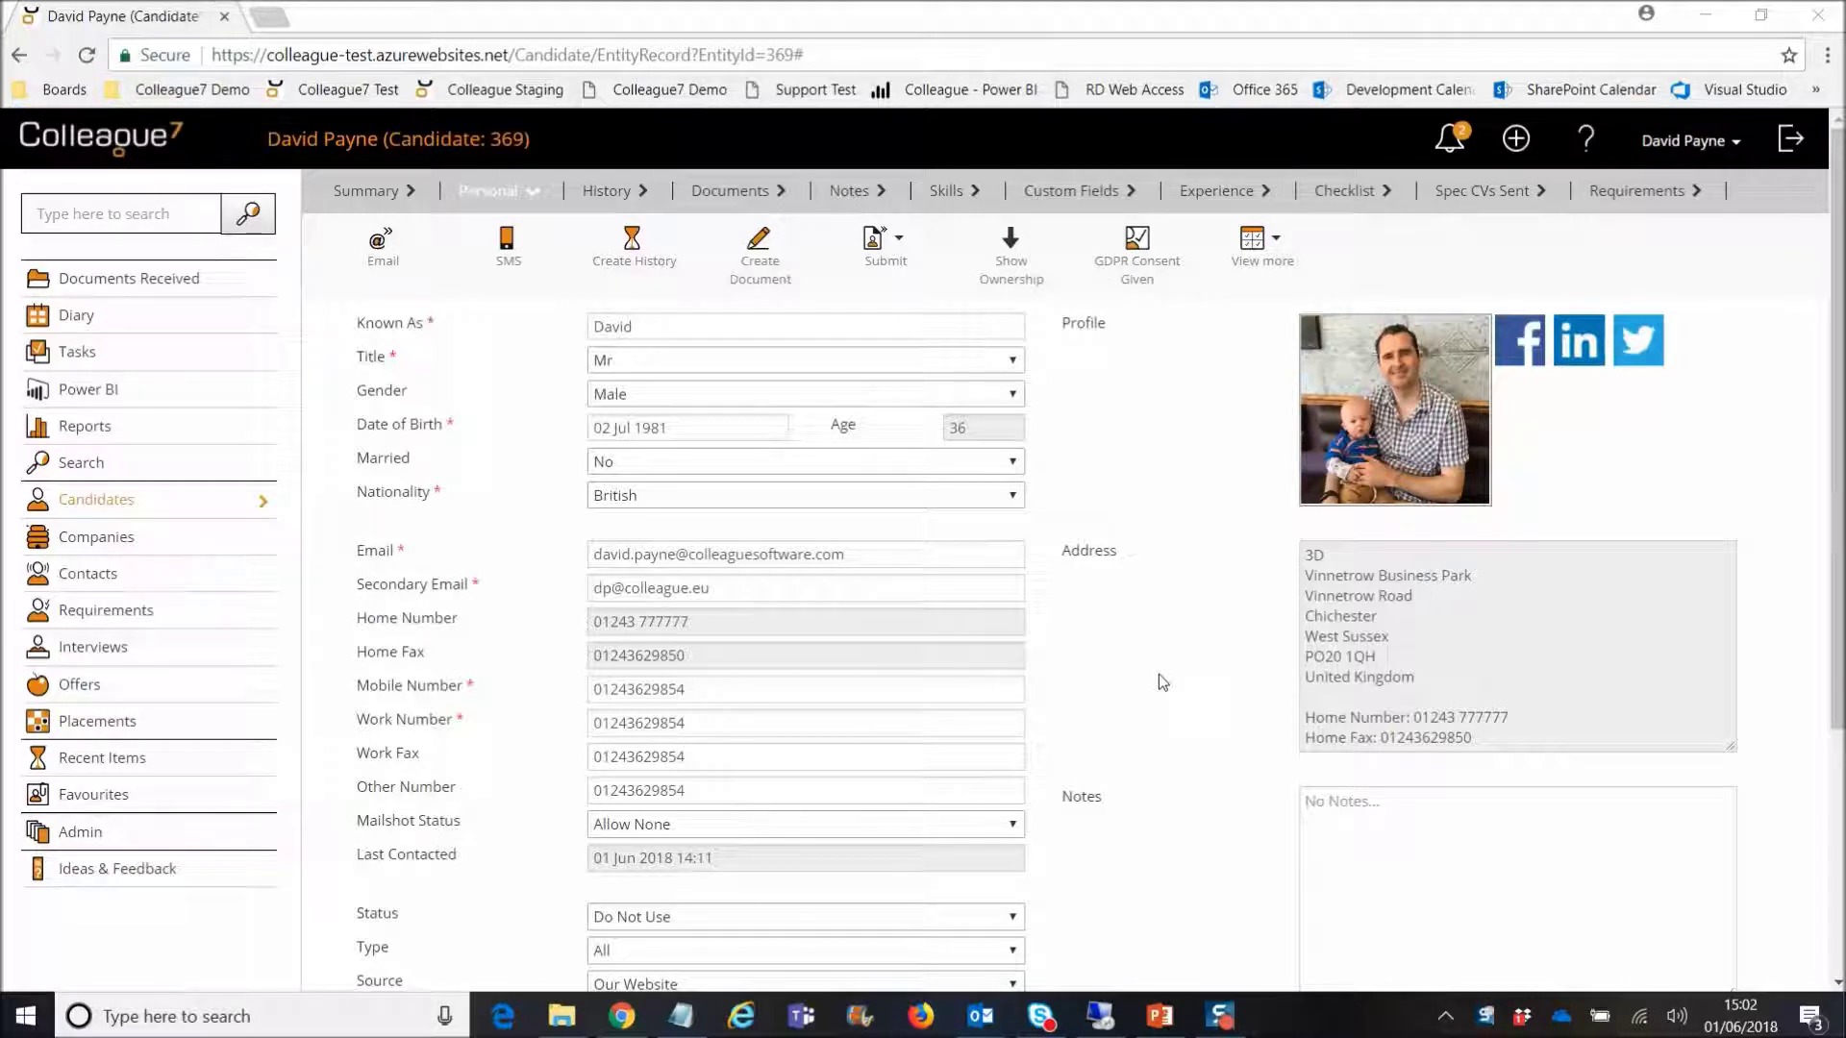
left_click(1450, 152)
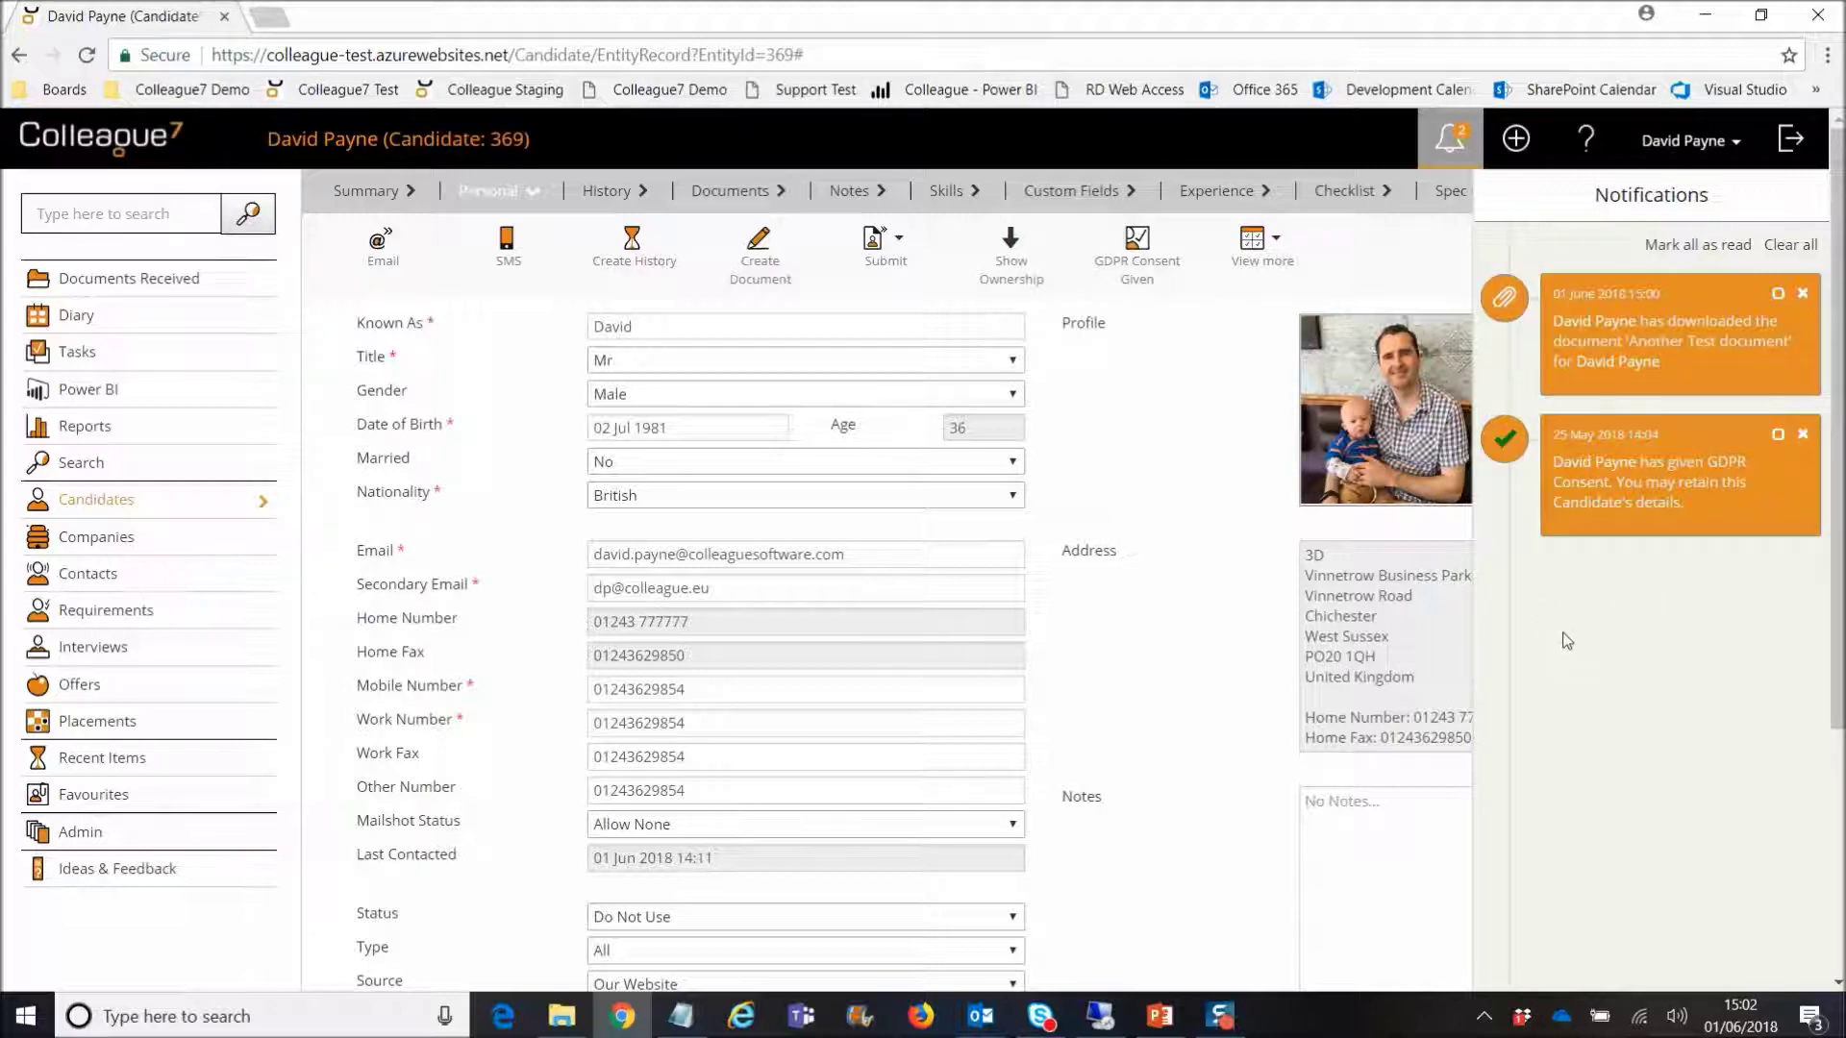
left_click(1452, 159)
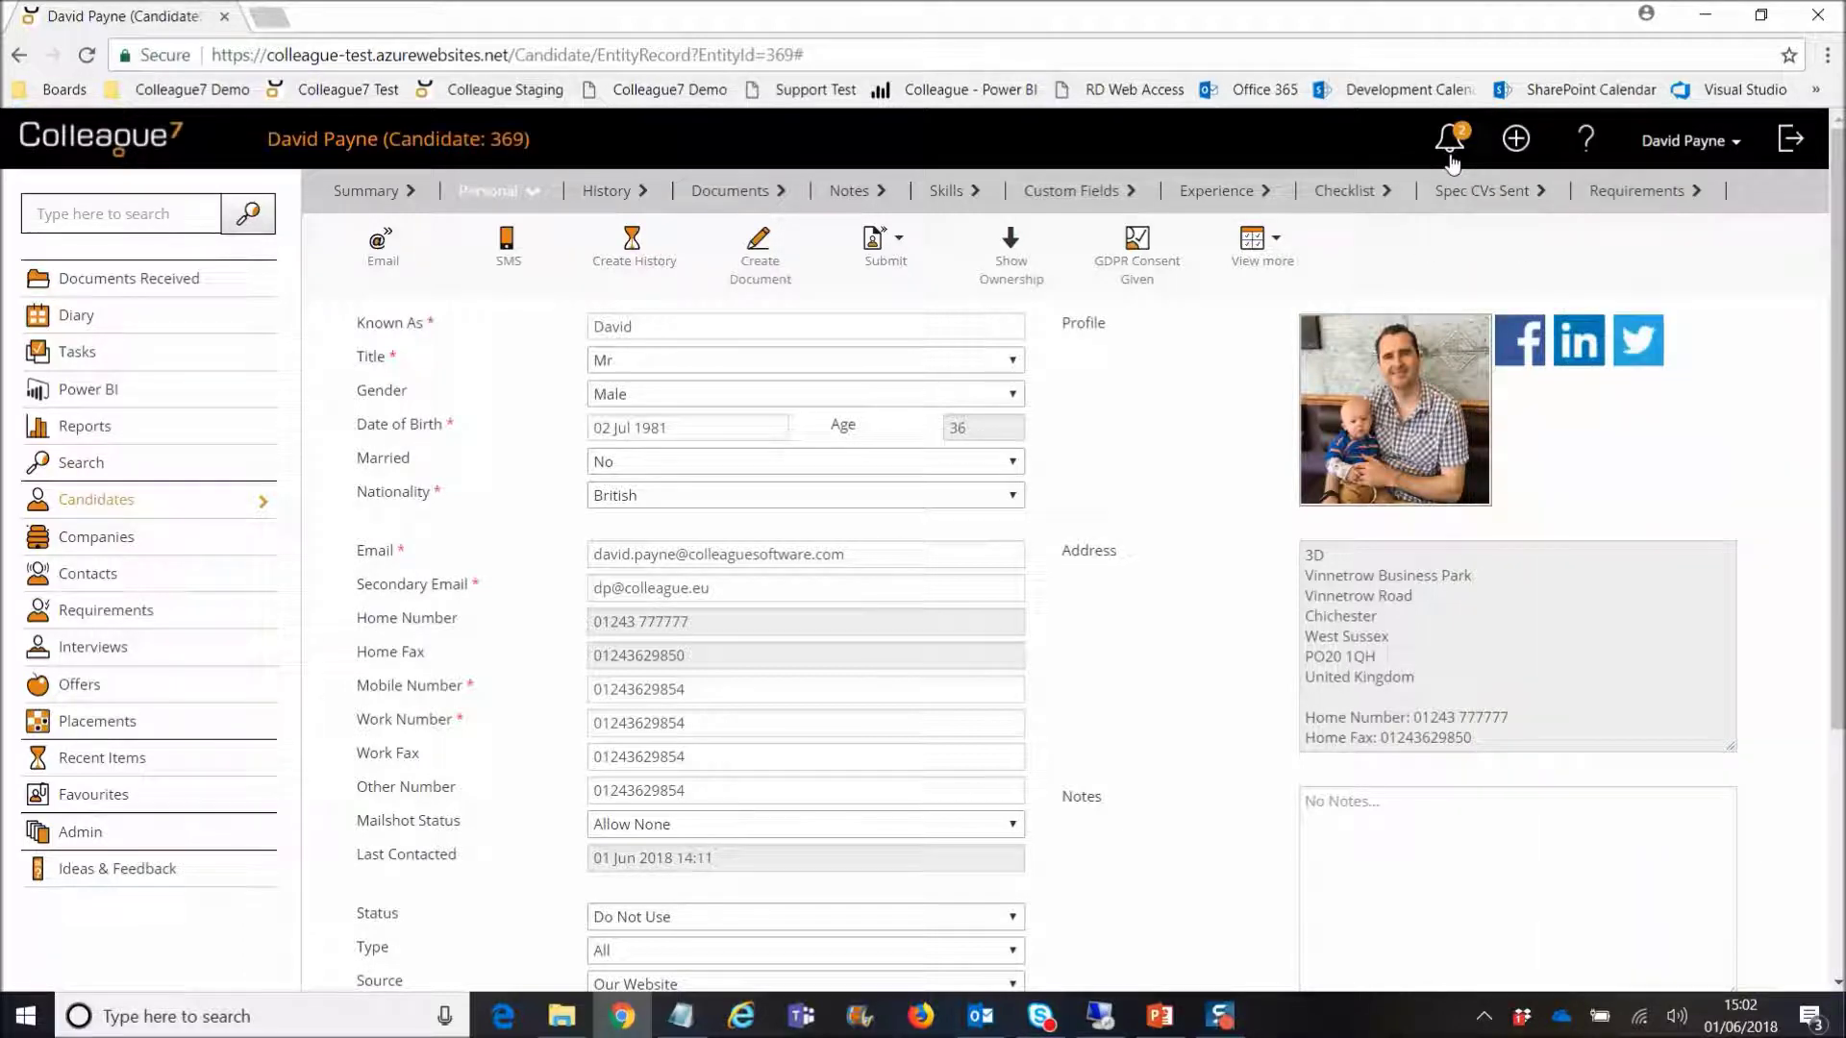
left_click(1448, 149)
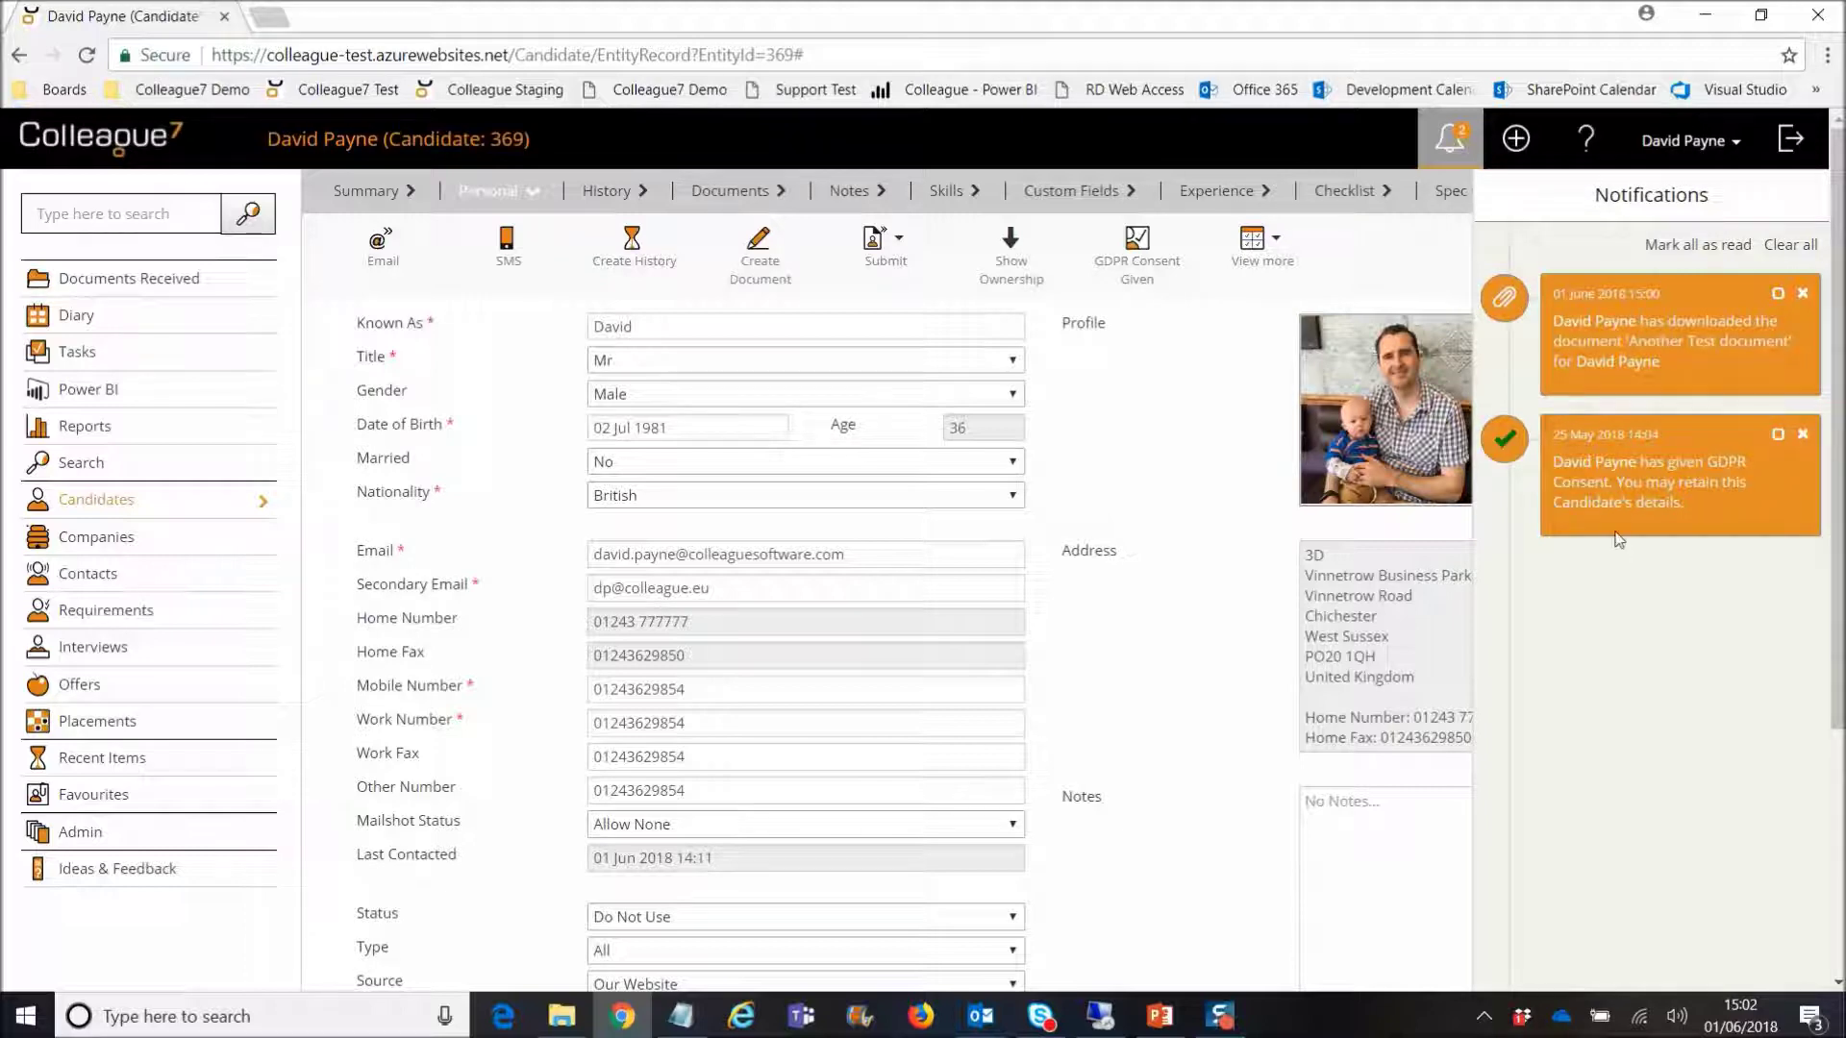
Step: Switch the GDPR consent notification to read and back to unread, and mark the document download notification as read
left_click(1777, 434)
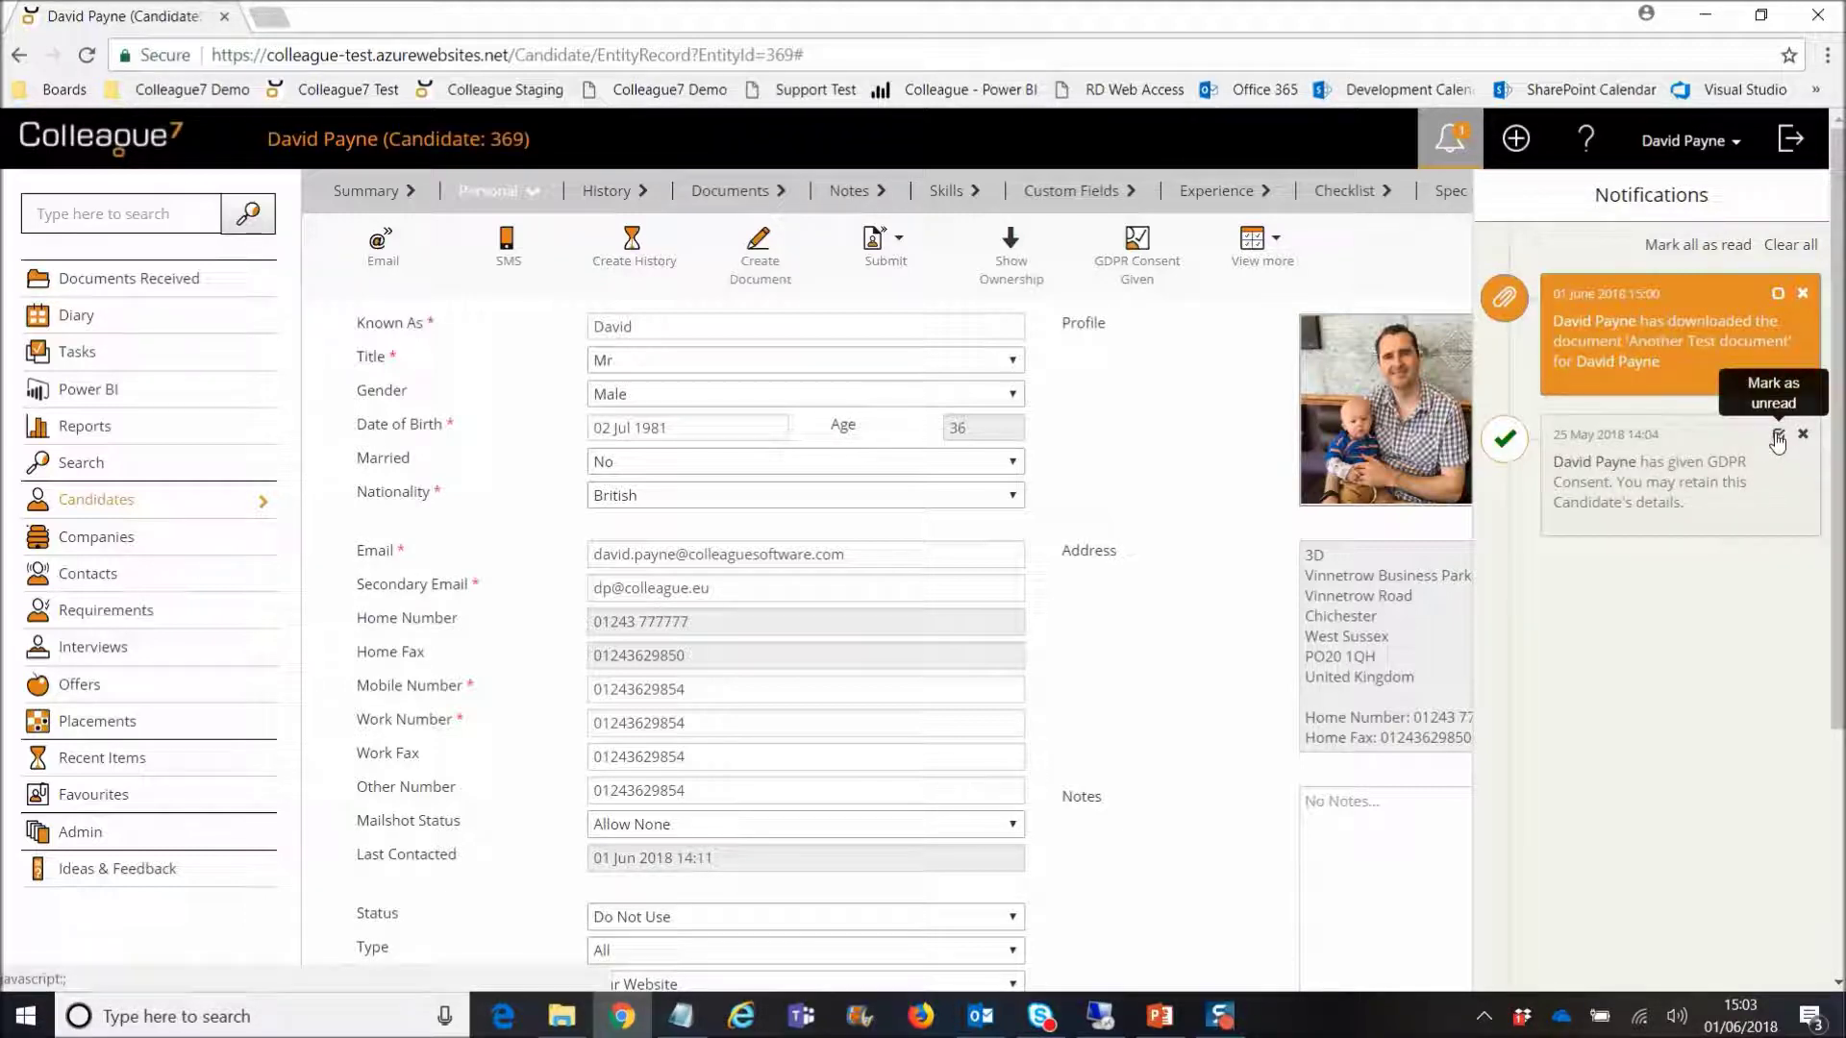
left_click(1778, 434)
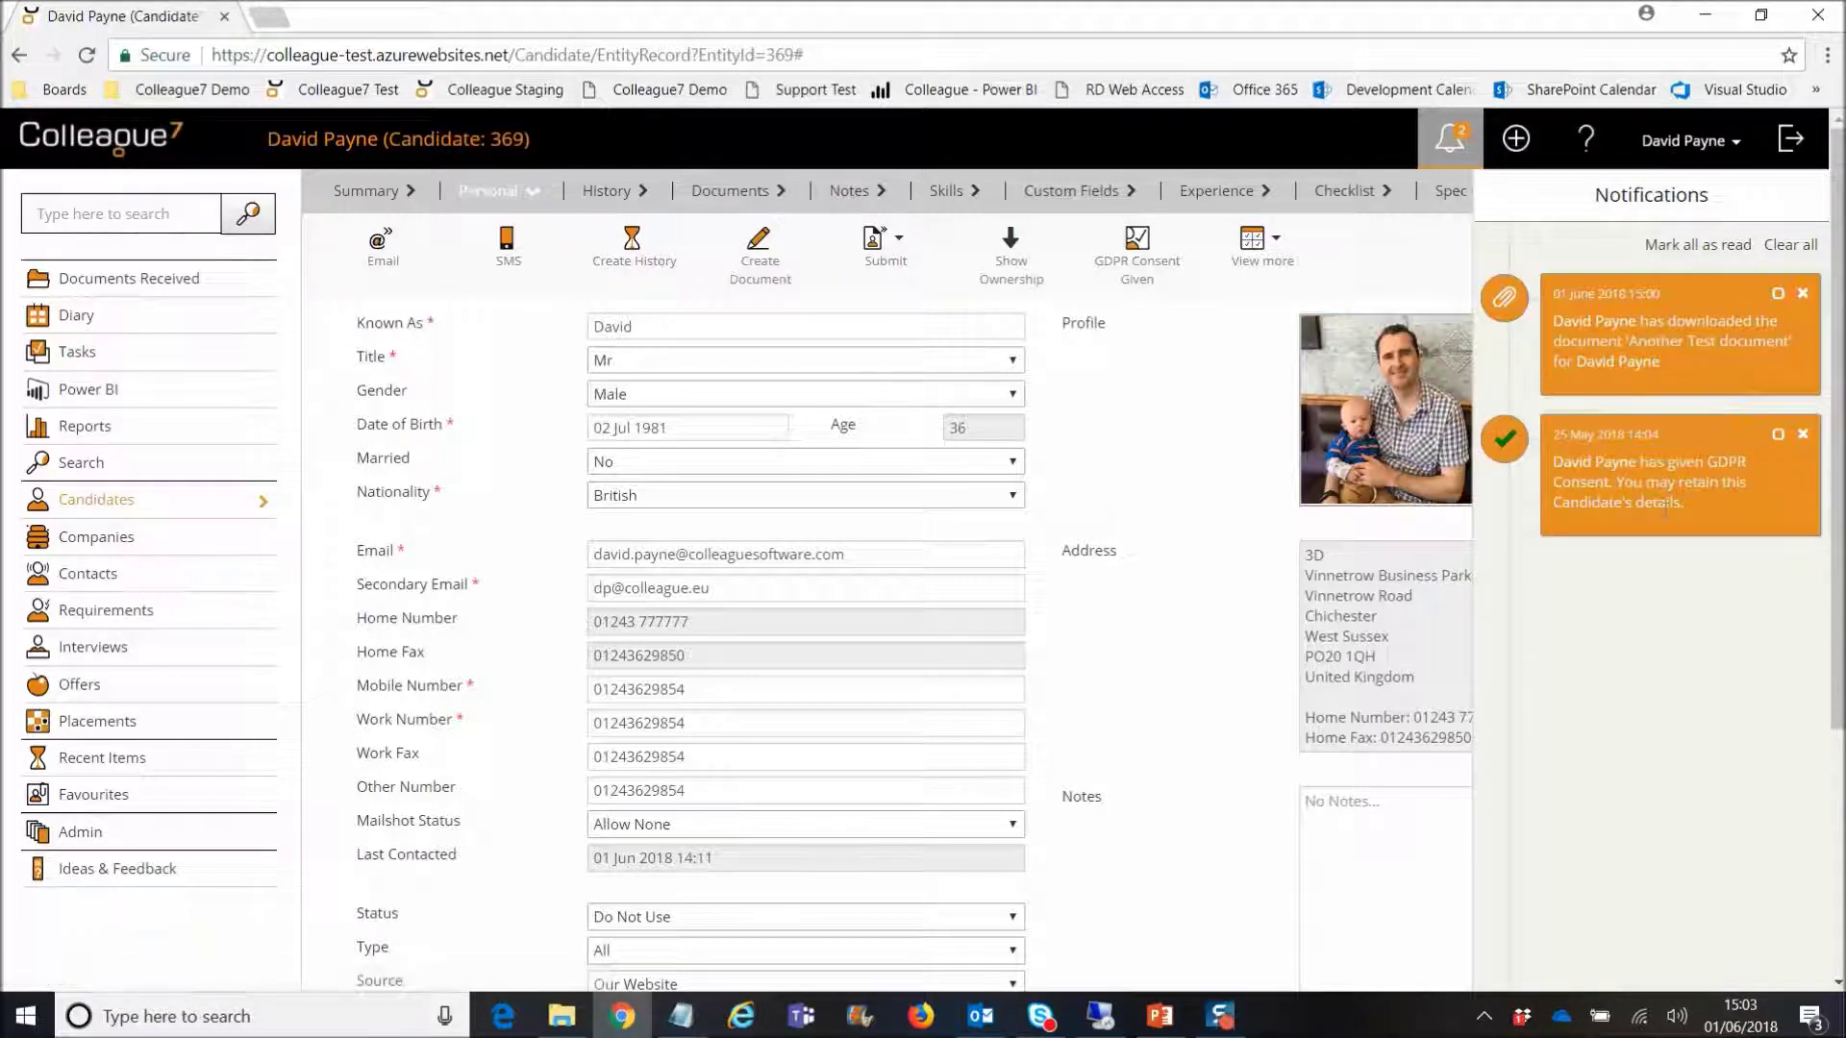
left_click(1715, 366)
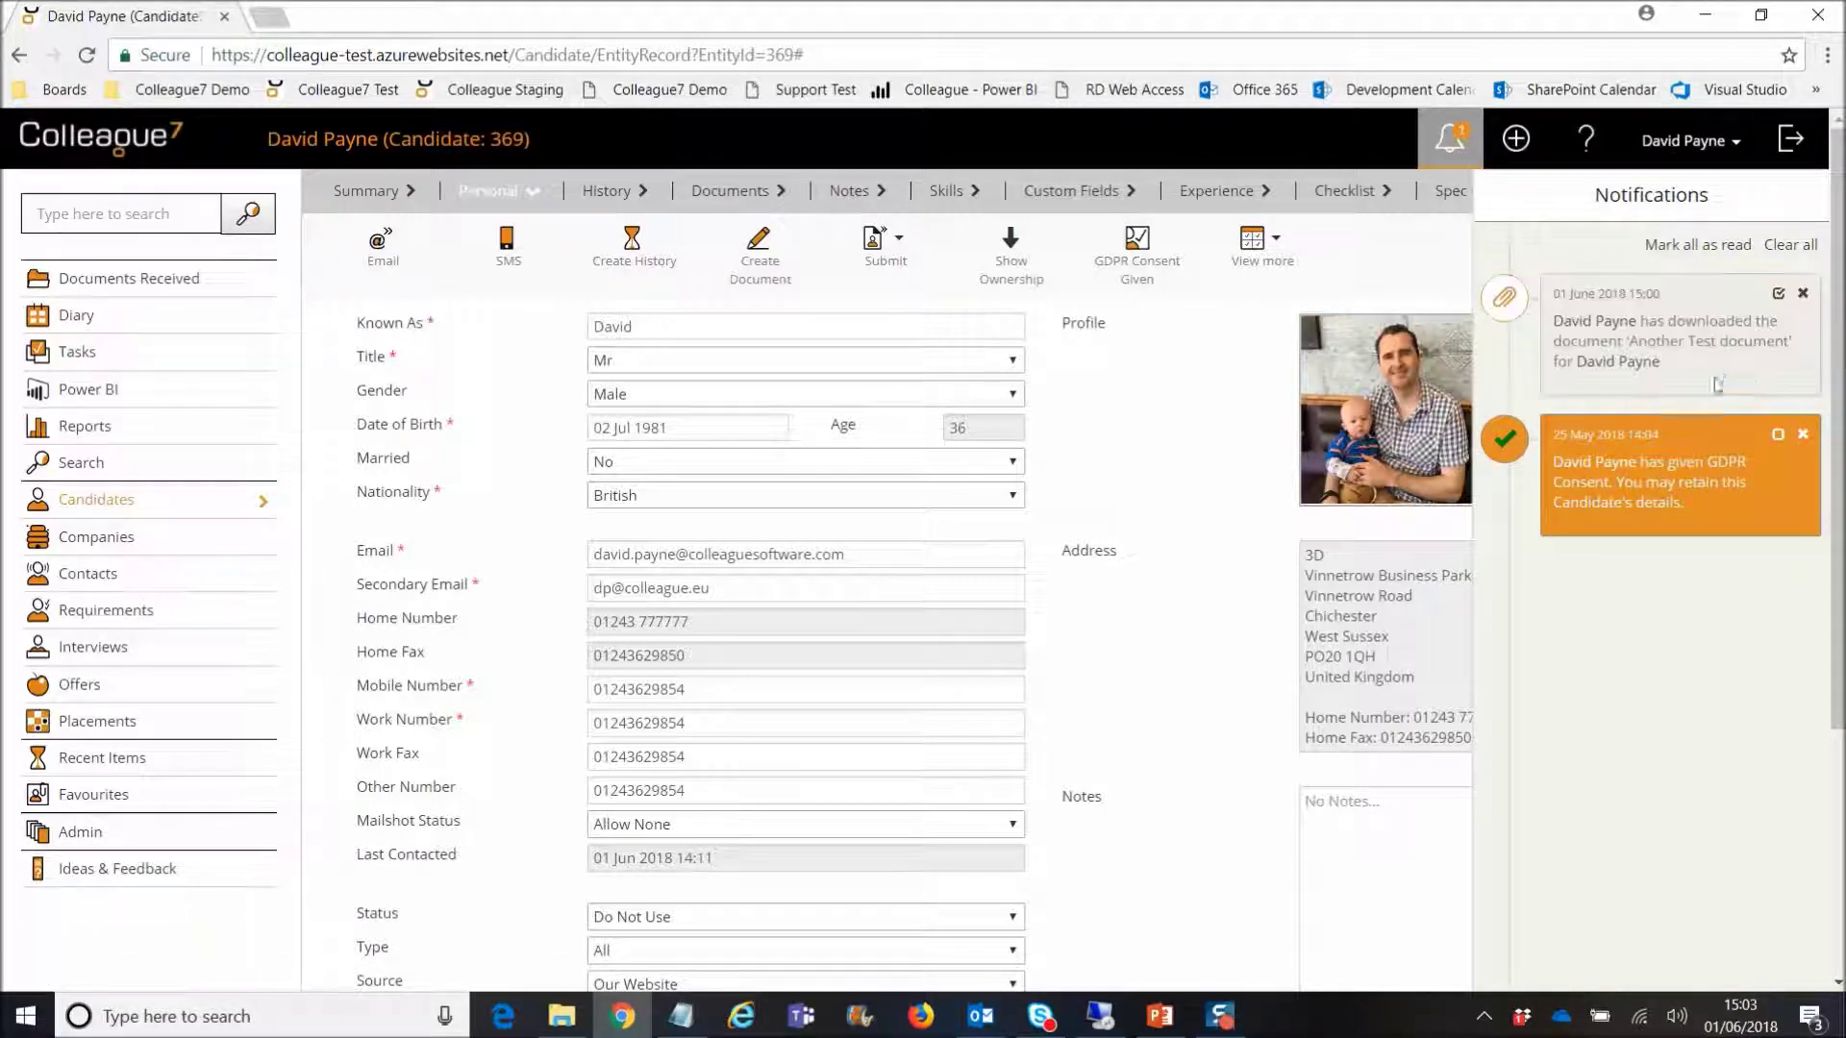
Step: Switch the document download notification to unread and back to read, and close and reopen the notifications list
left_click(1778, 296)
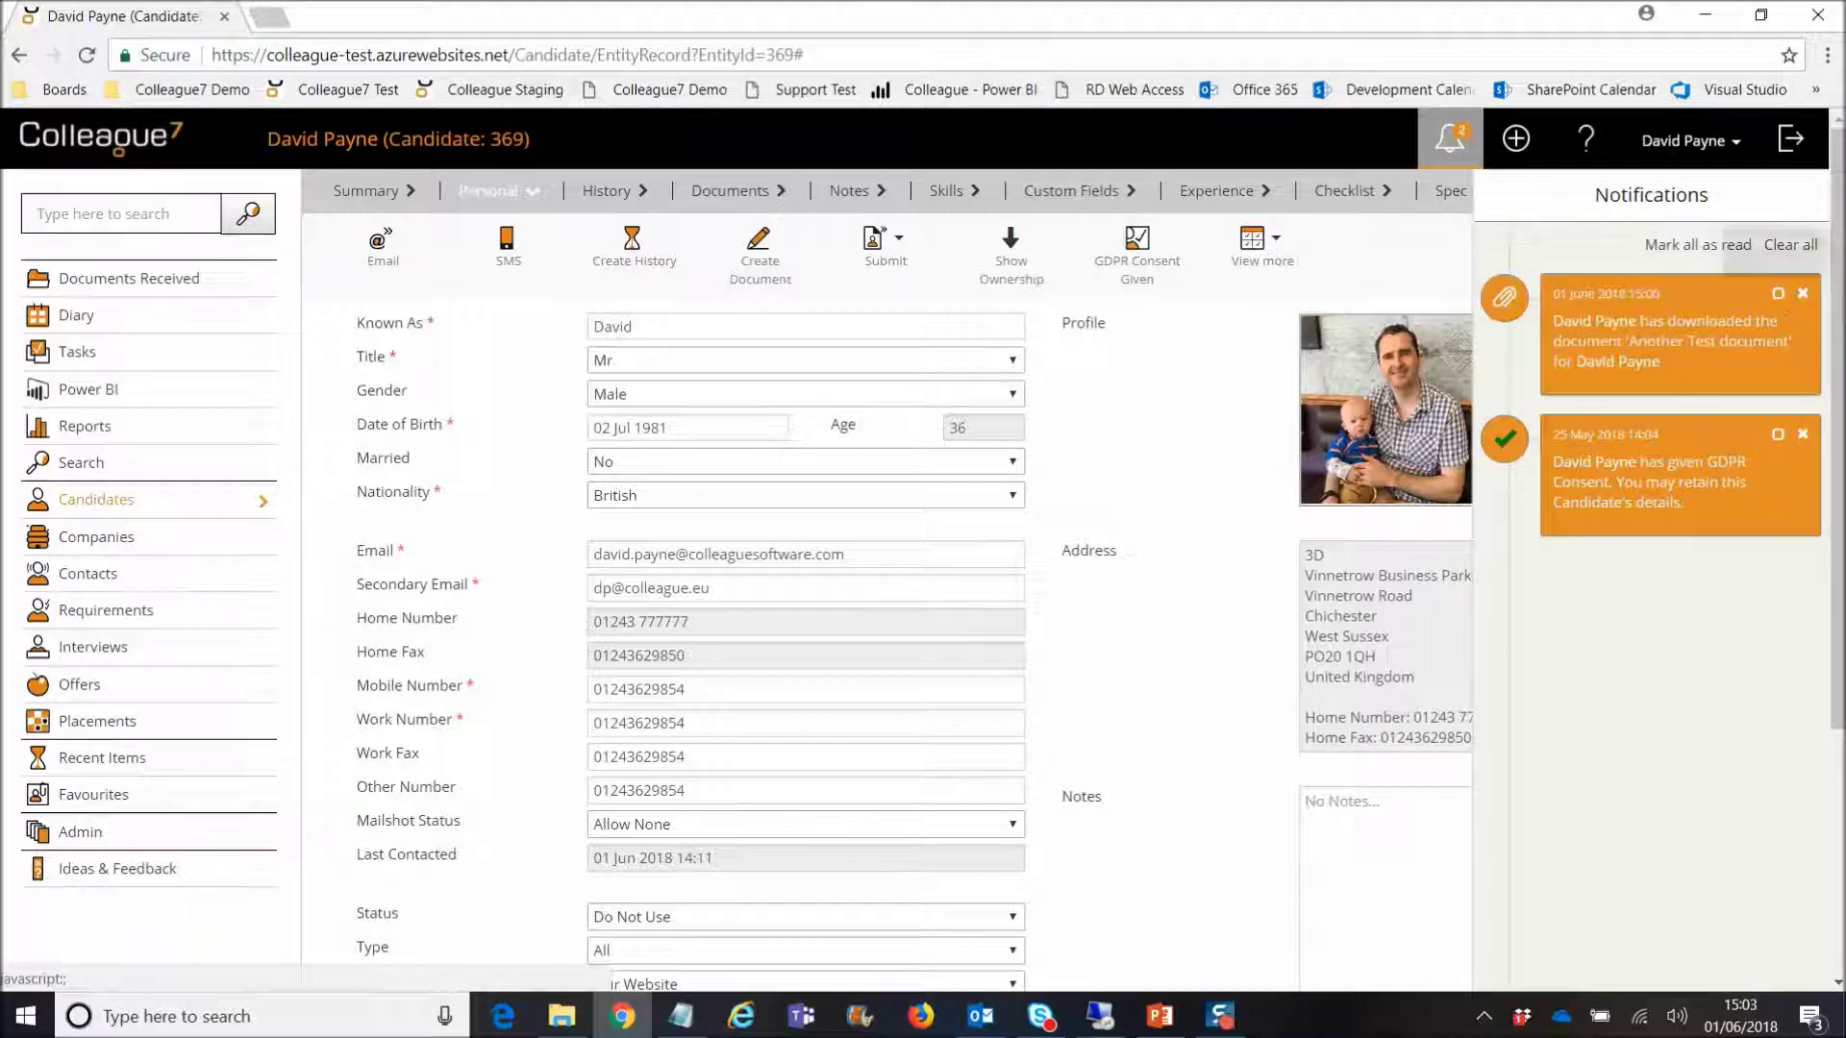
left_click(1721, 373)
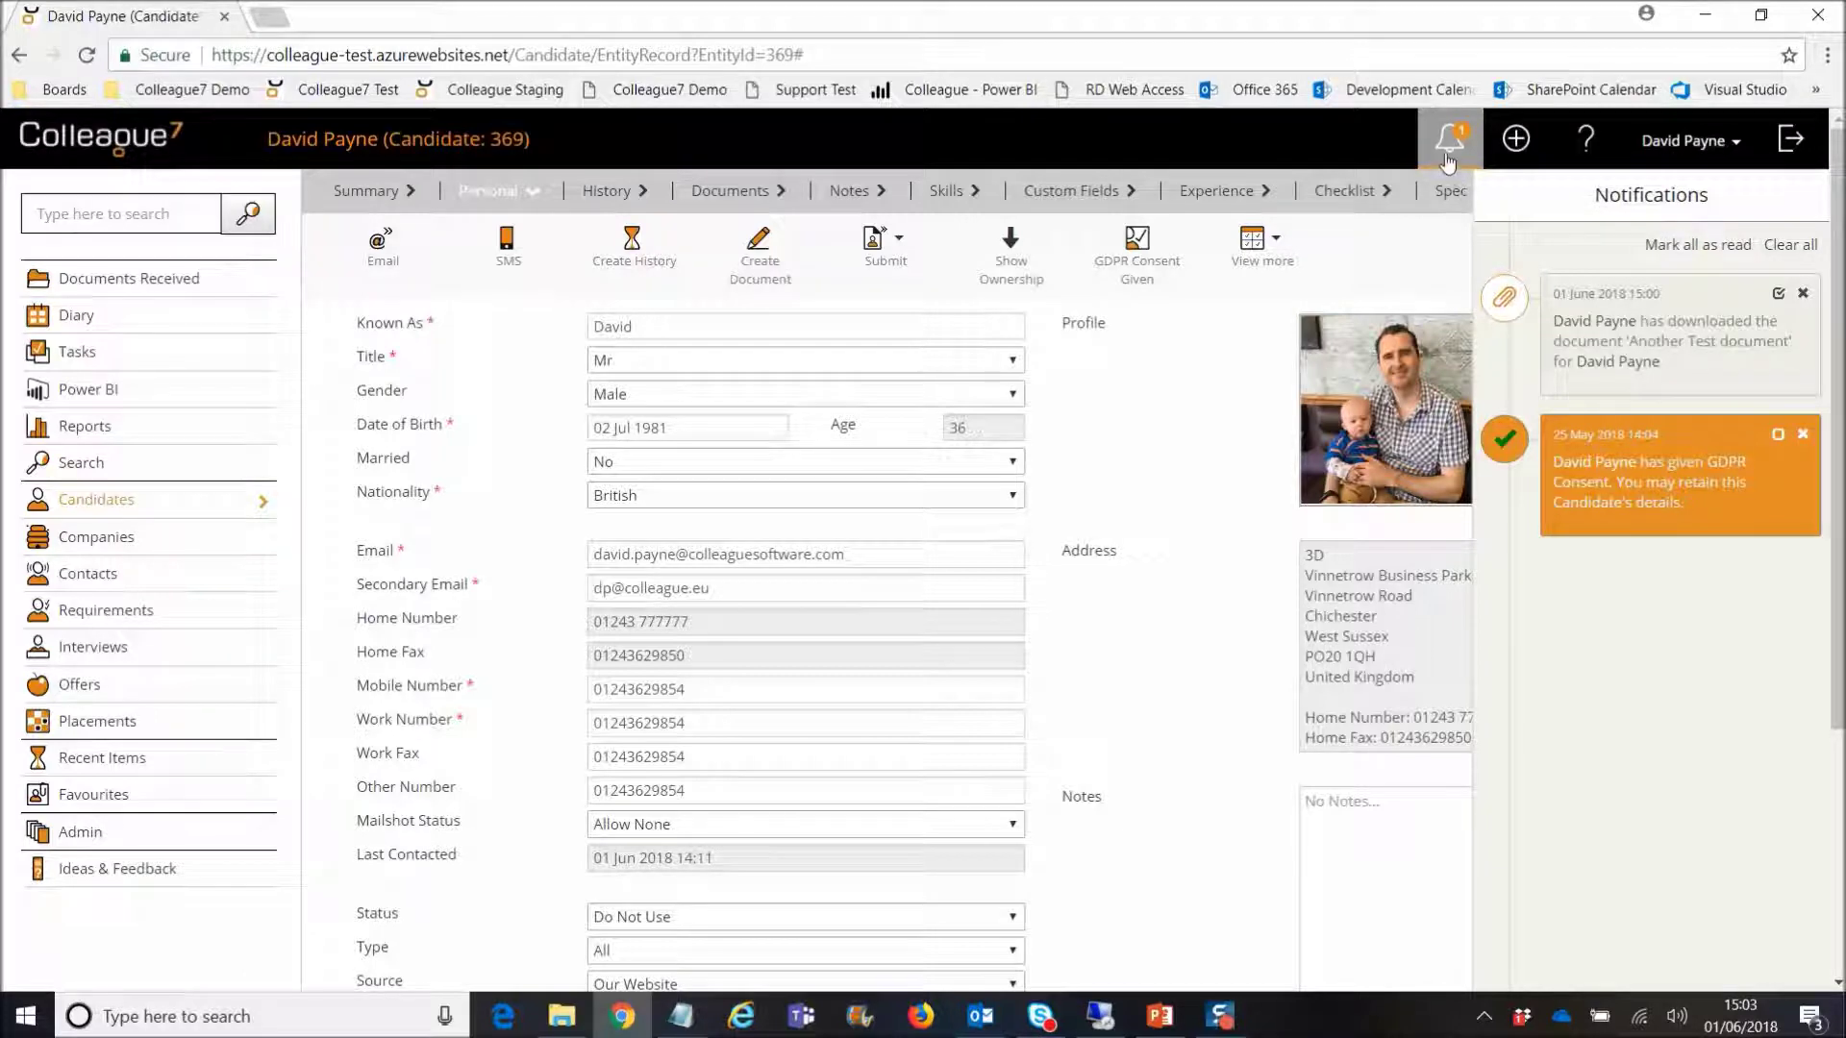
left_click(1457, 158)
left_click(1462, 154)
Step: Mark the GDPR consent notification as read, return both notifications to unread, and close the notifications list
left_click(1777, 435)
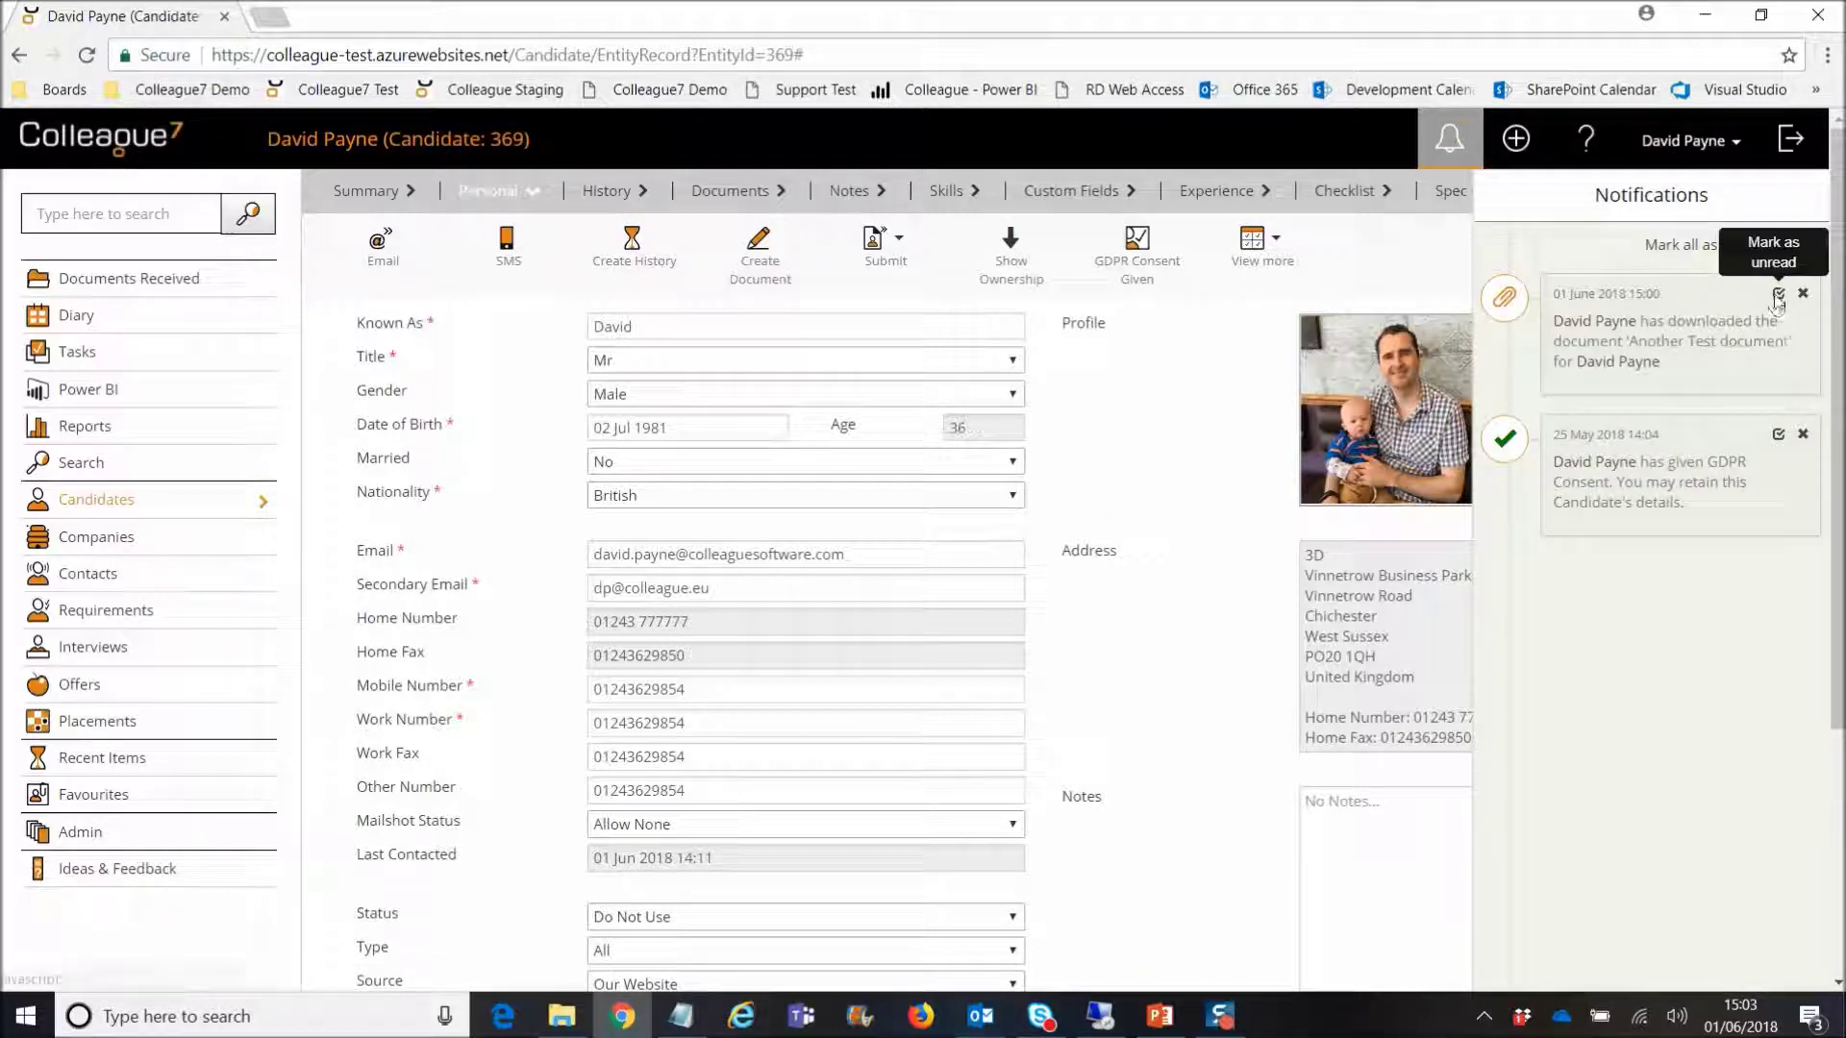
left_click(1777, 293)
left_click(1778, 433)
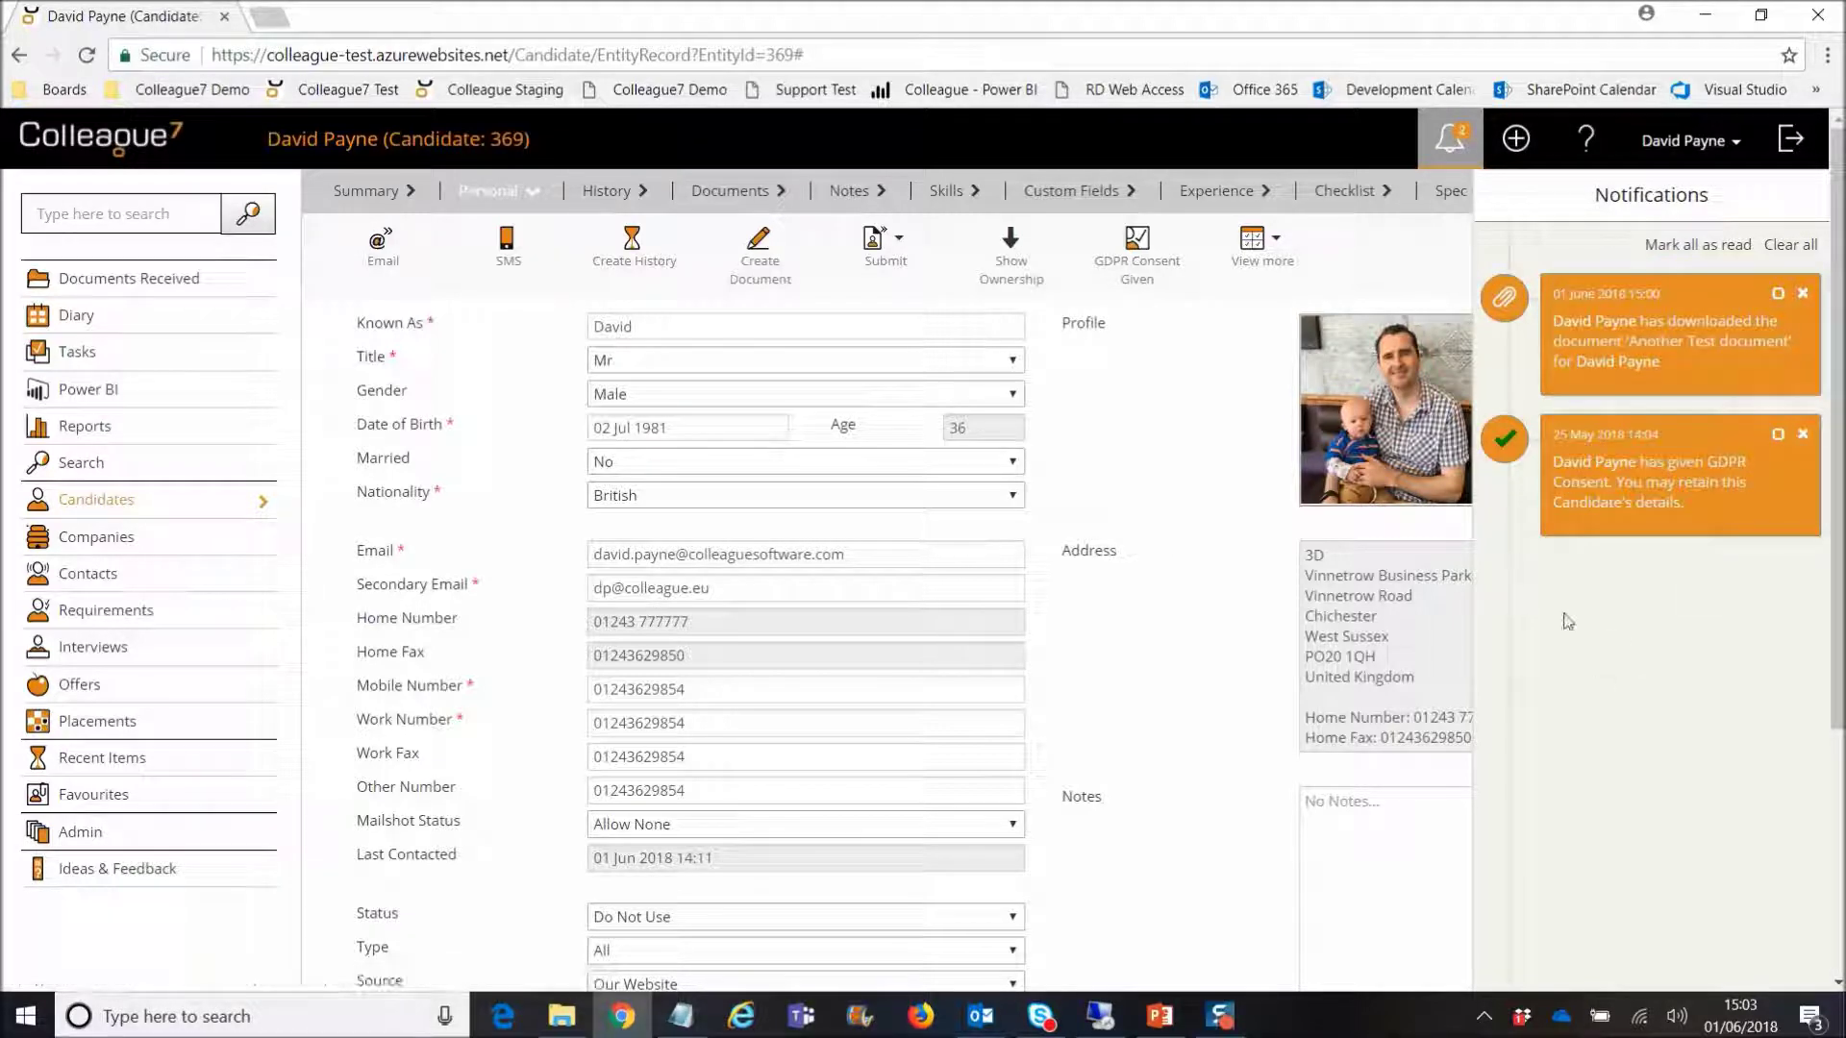
left_click(1454, 144)
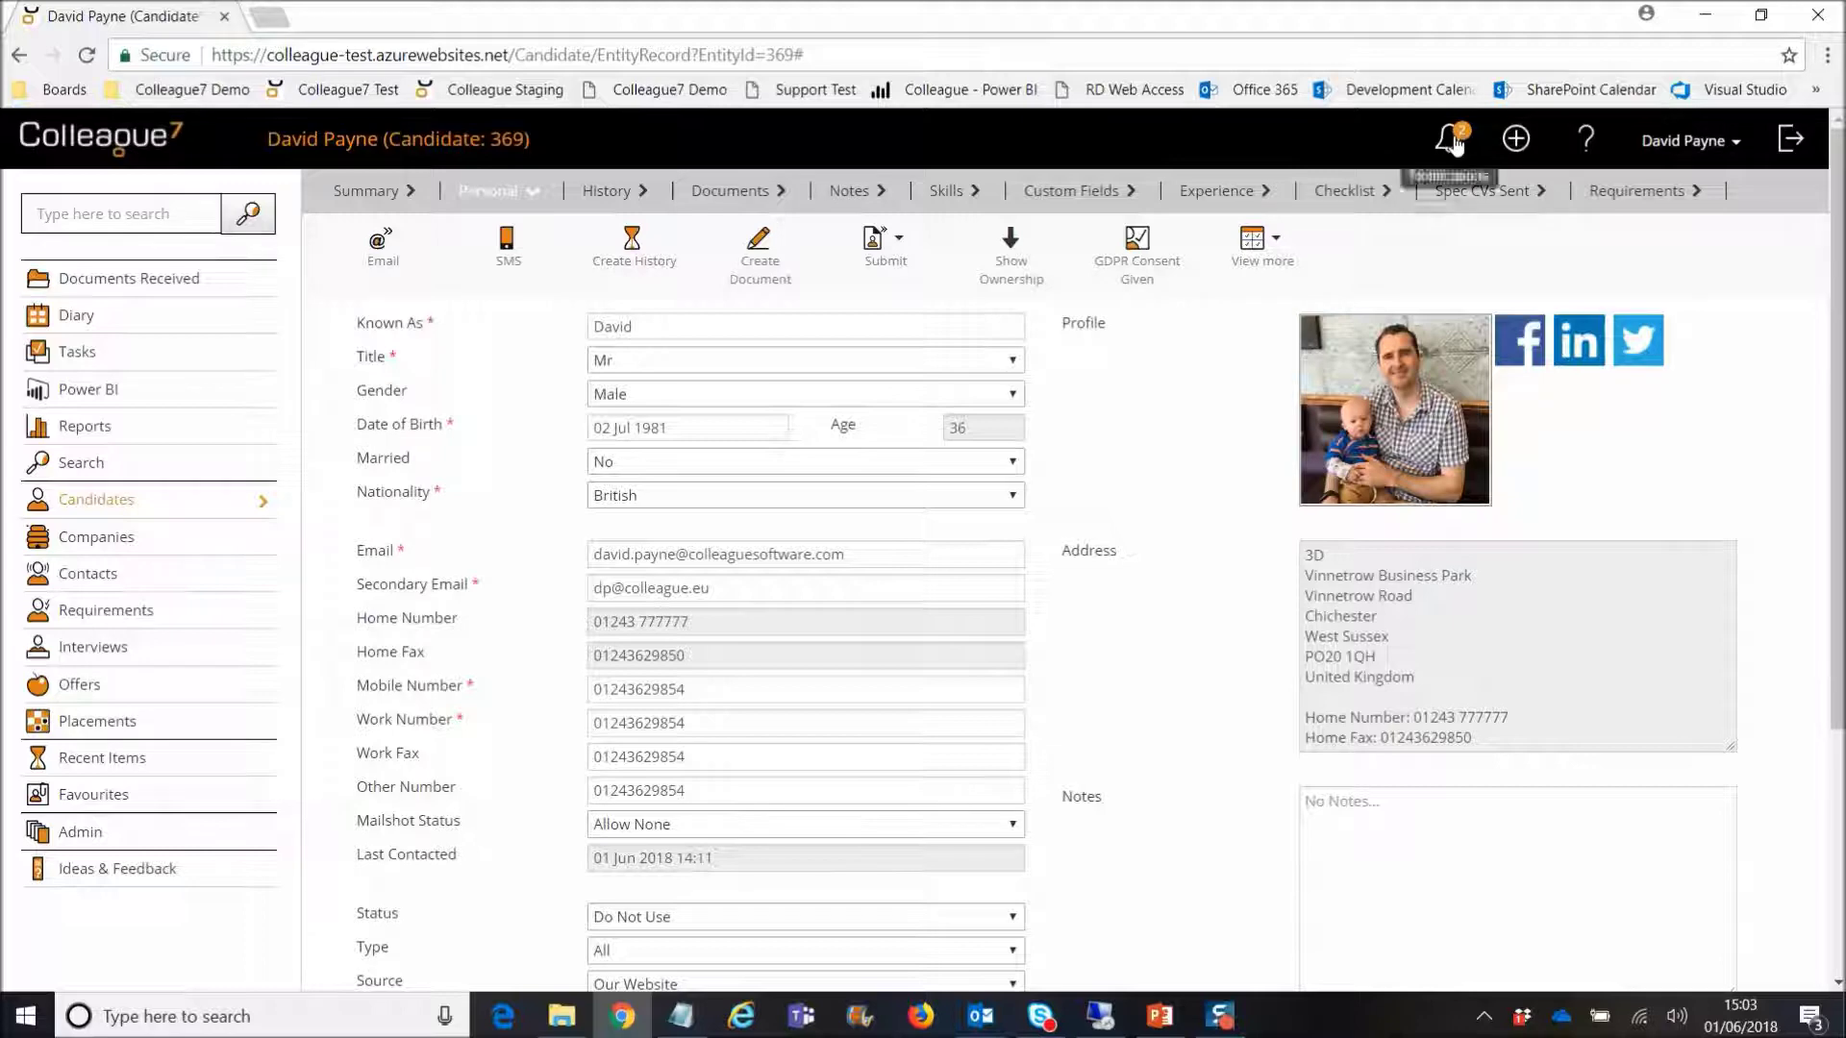
left_click(1451, 146)
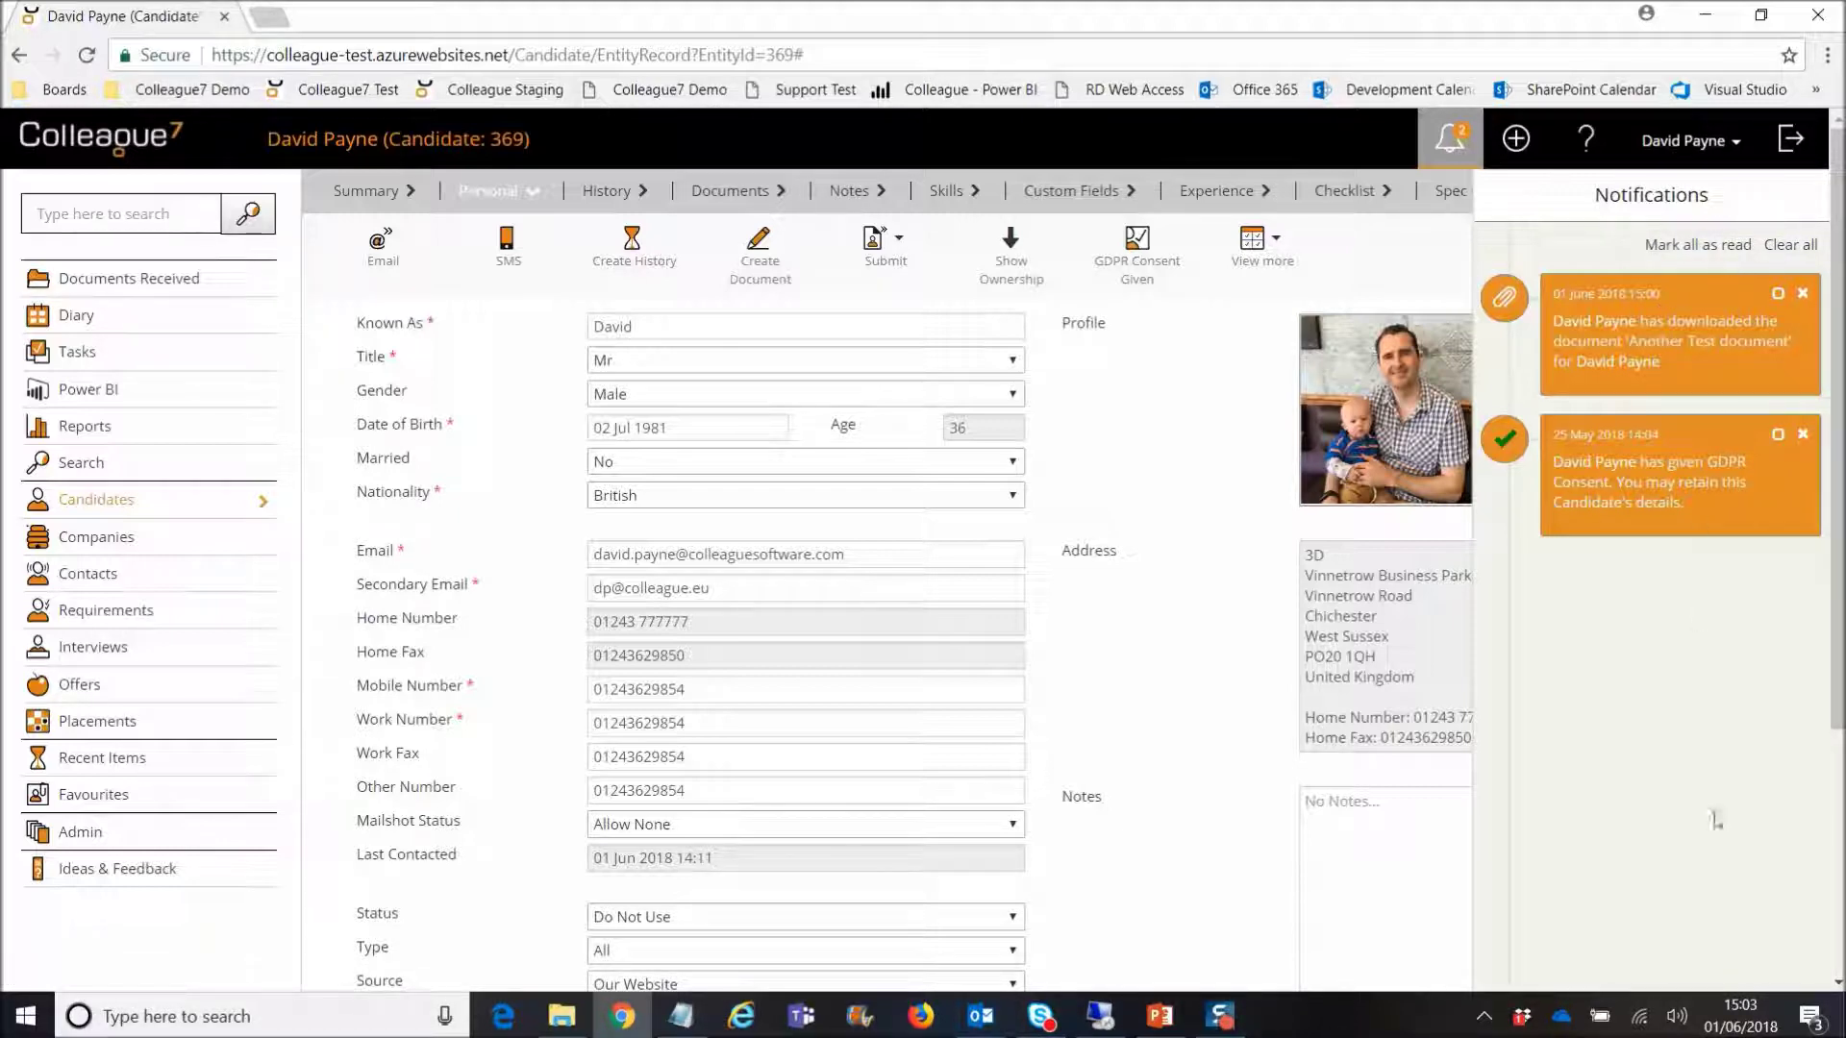
left_click(1452, 144)
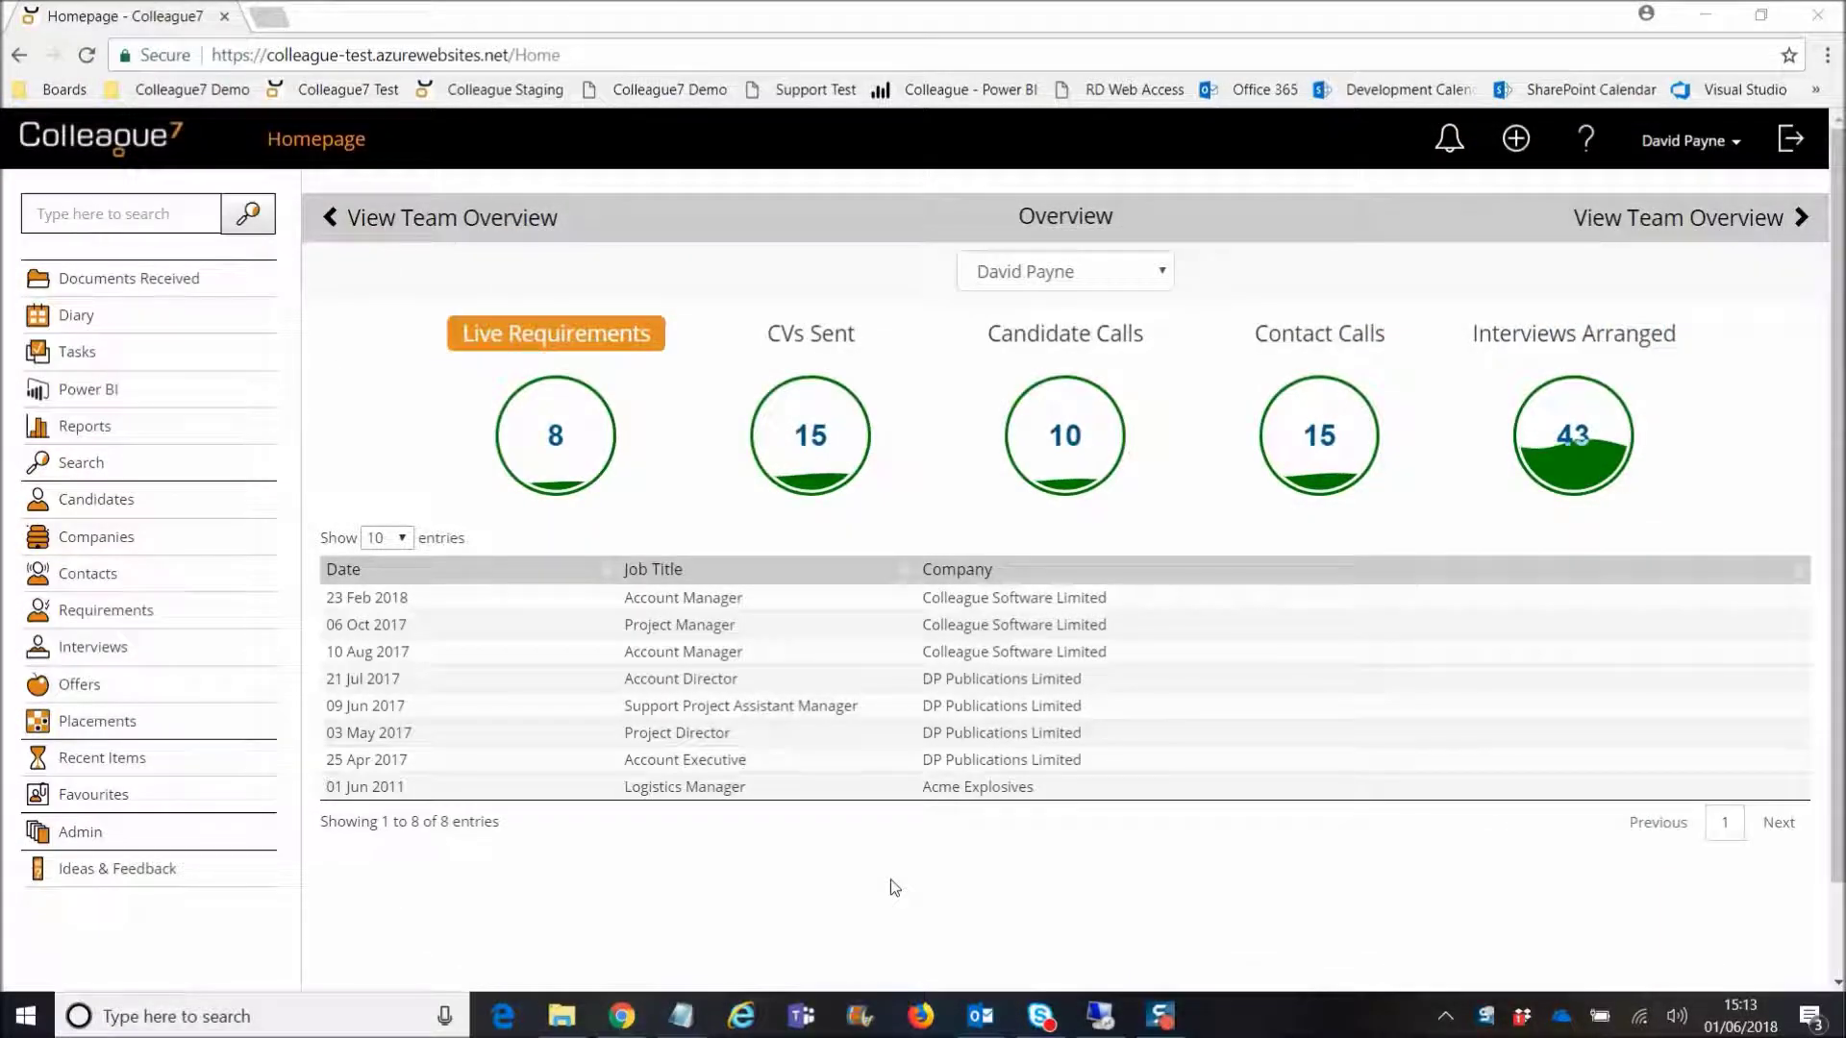
Step: Run a quick search across all records for the person's surname
left_click(93, 206)
type("sey")
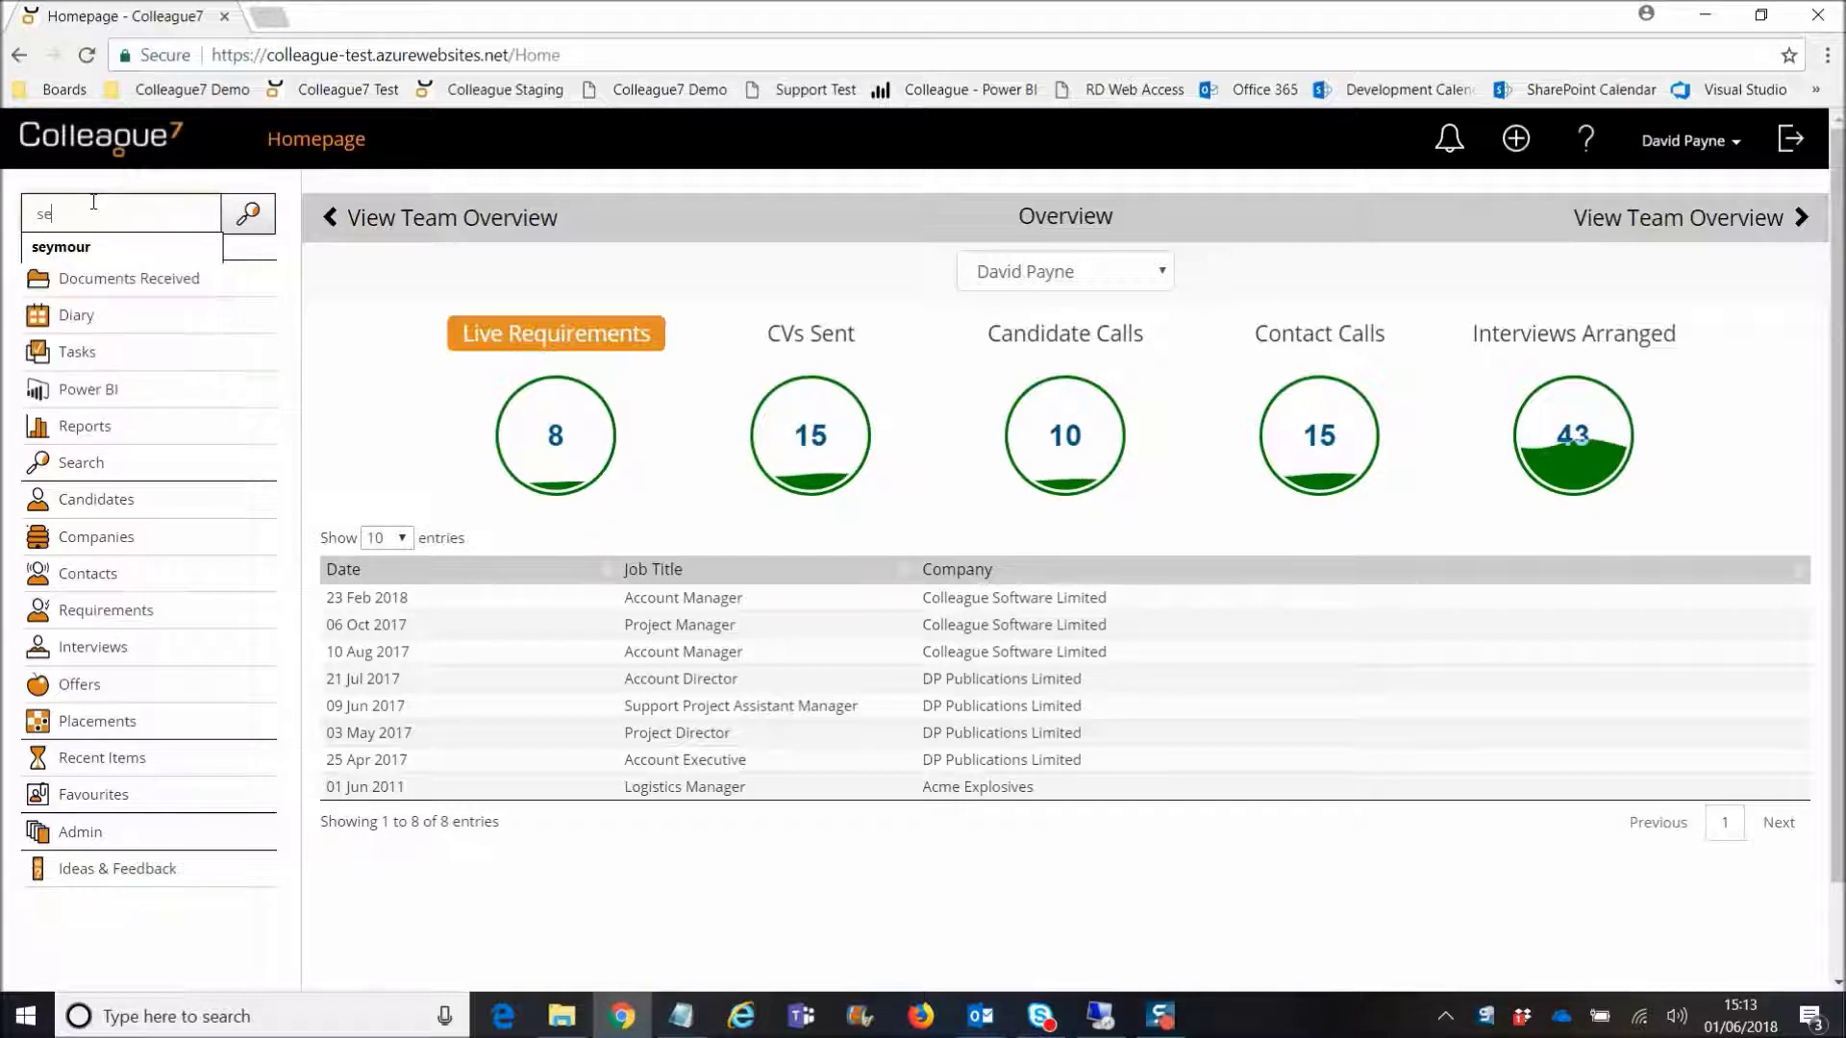
type("mour")
key("Return")
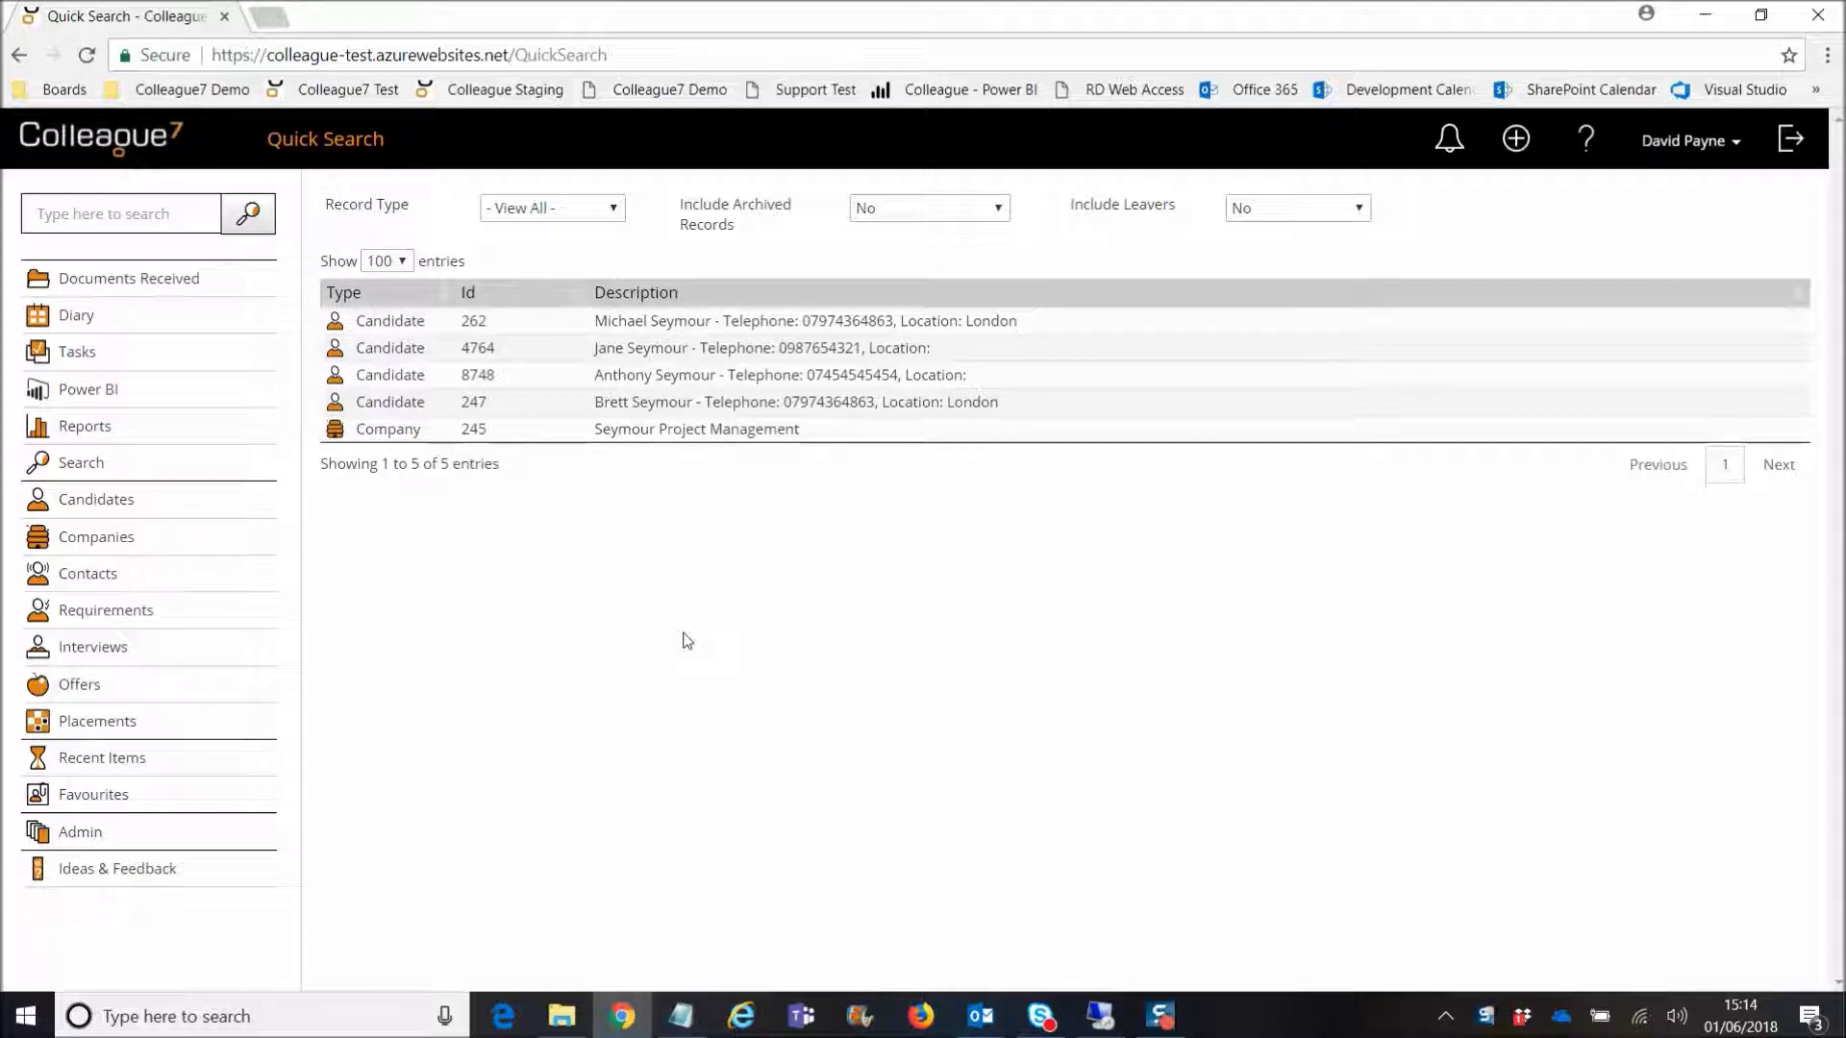
Step: Include leavers in the quick search results and set the option back to No
left_click(1278, 212)
left_click(1248, 279)
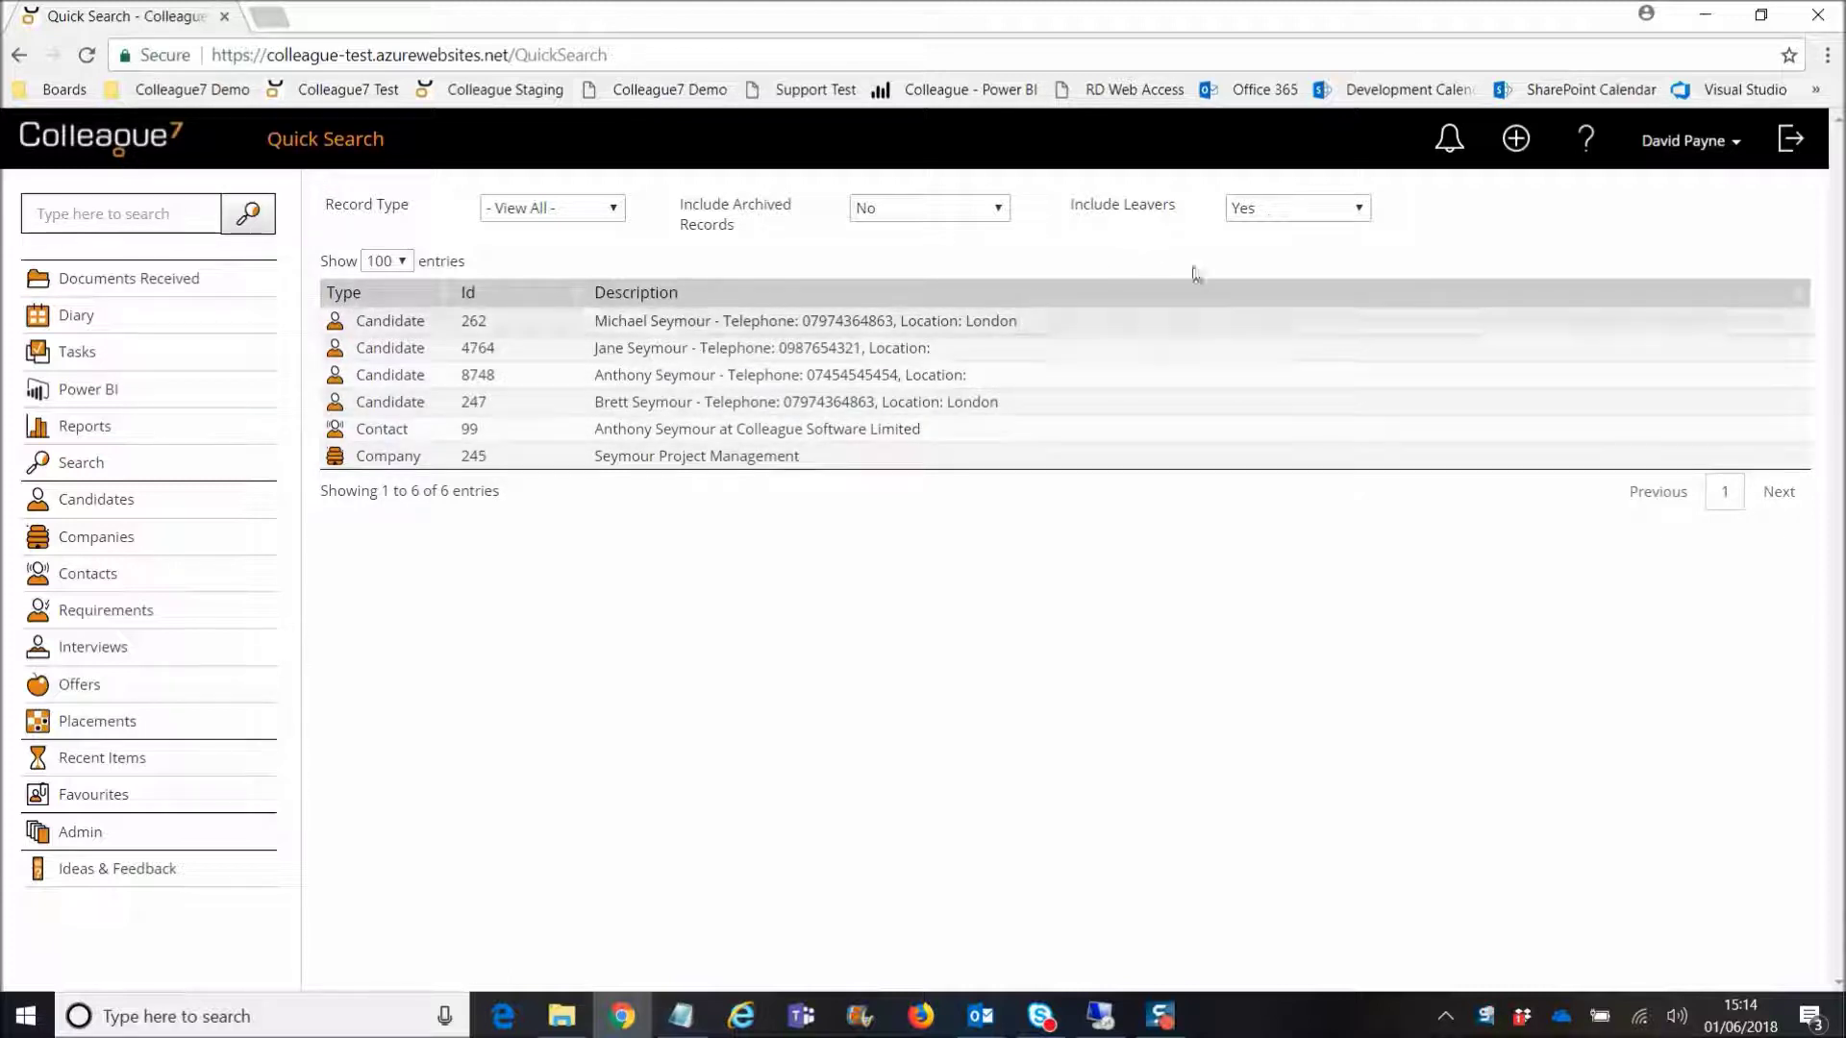
left_click(1285, 213)
left_click(1255, 237)
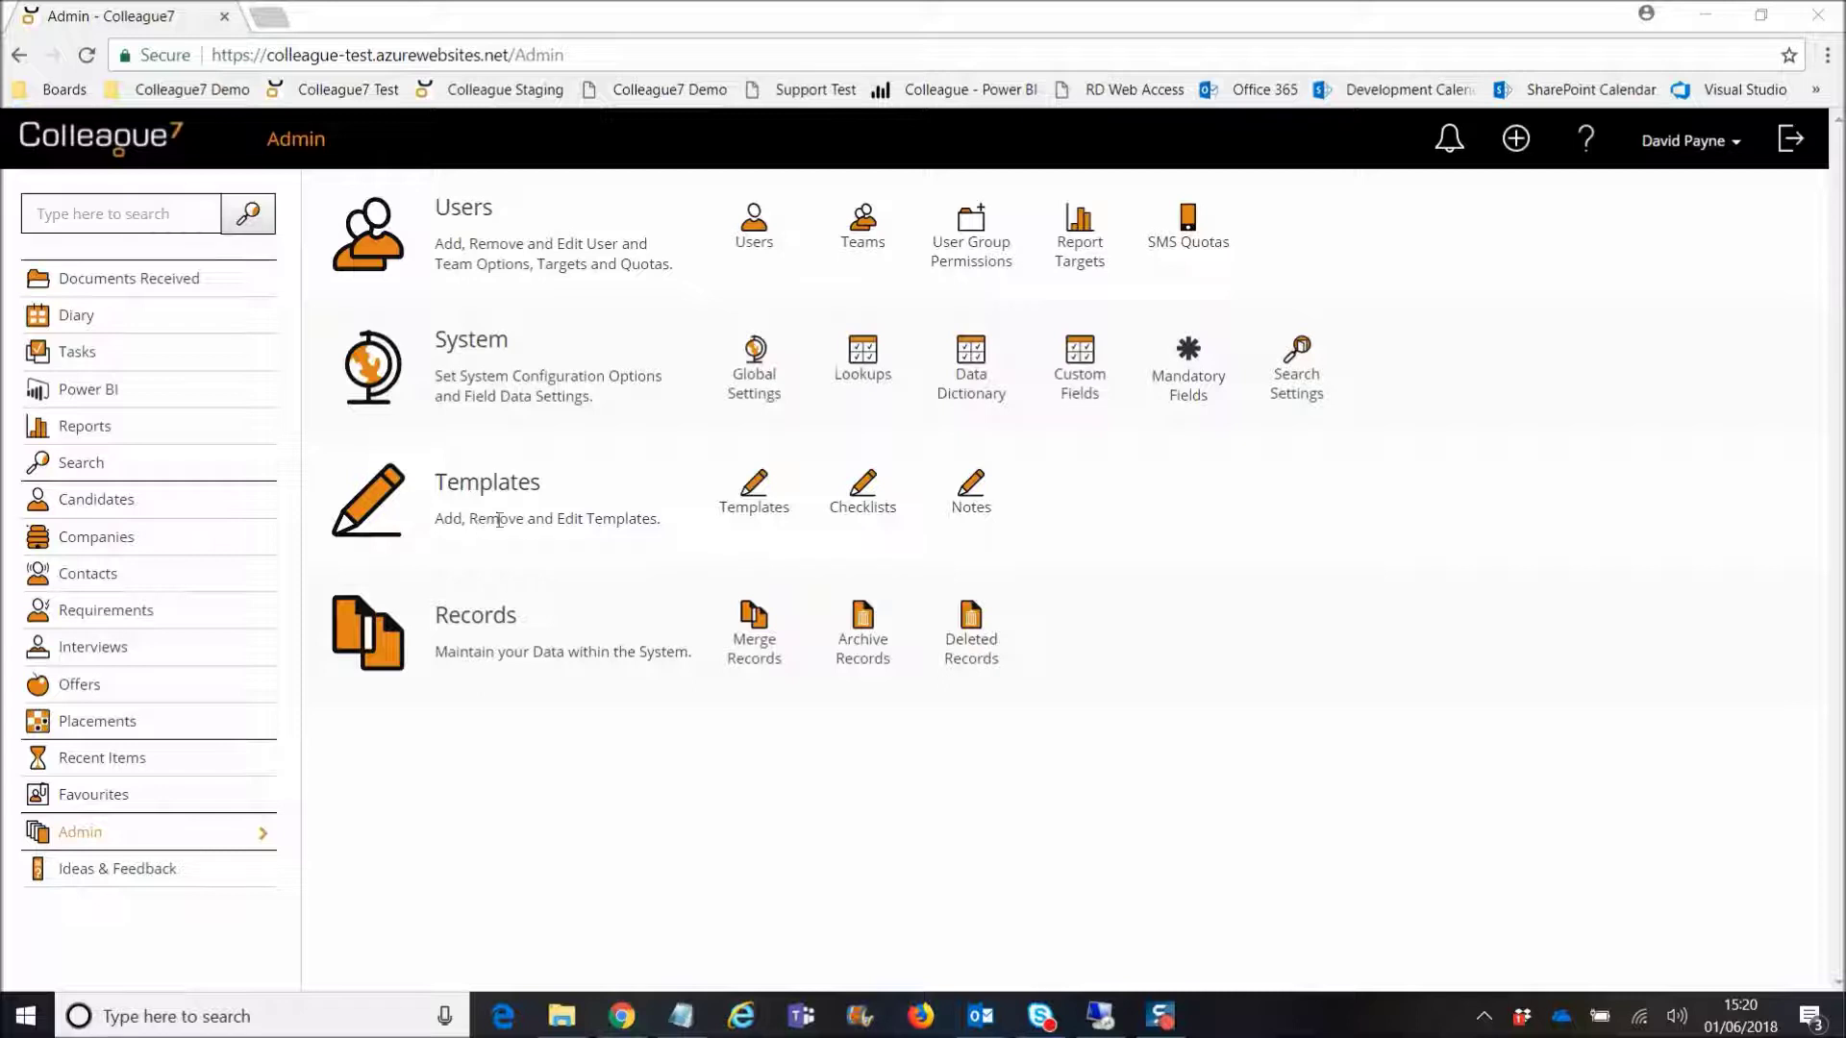
Step: In the admin note templates, set the Requirement entity's default note 1 to "This is a test job description", "Location" and "Details" on separate lines
left_click(971, 512)
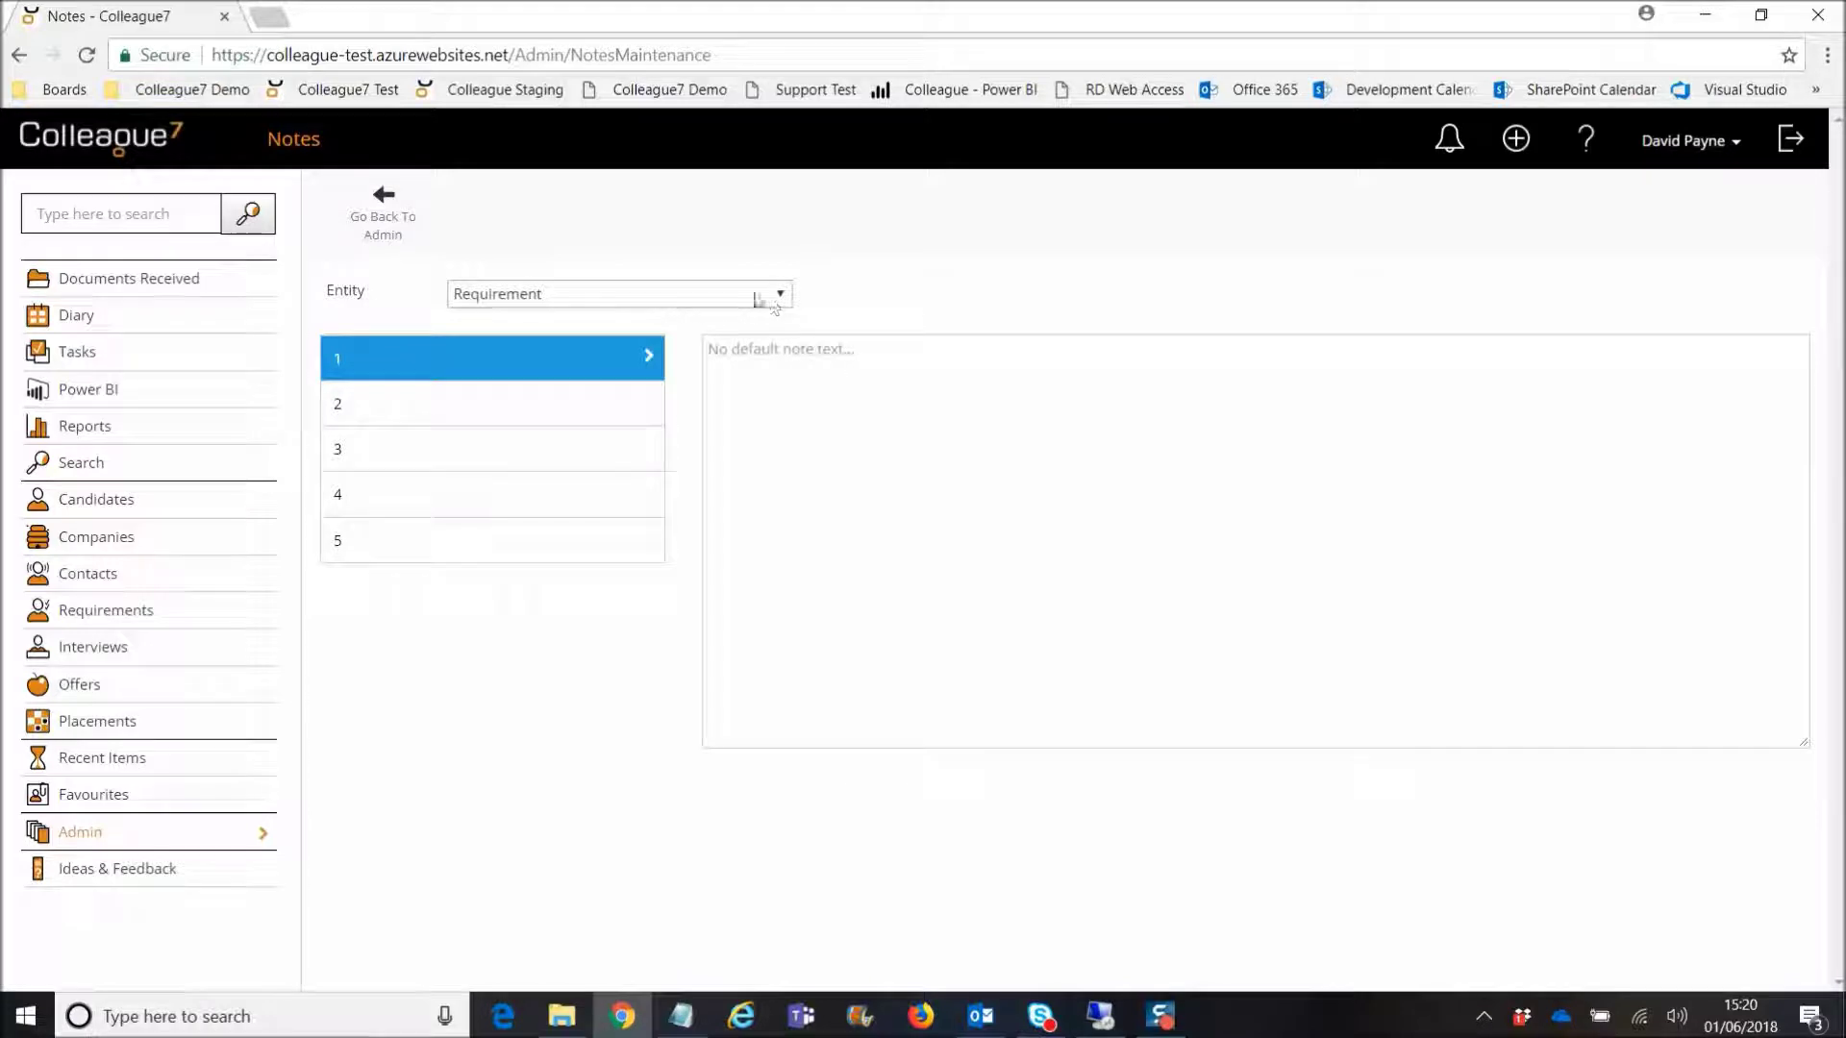
left_click(711, 295)
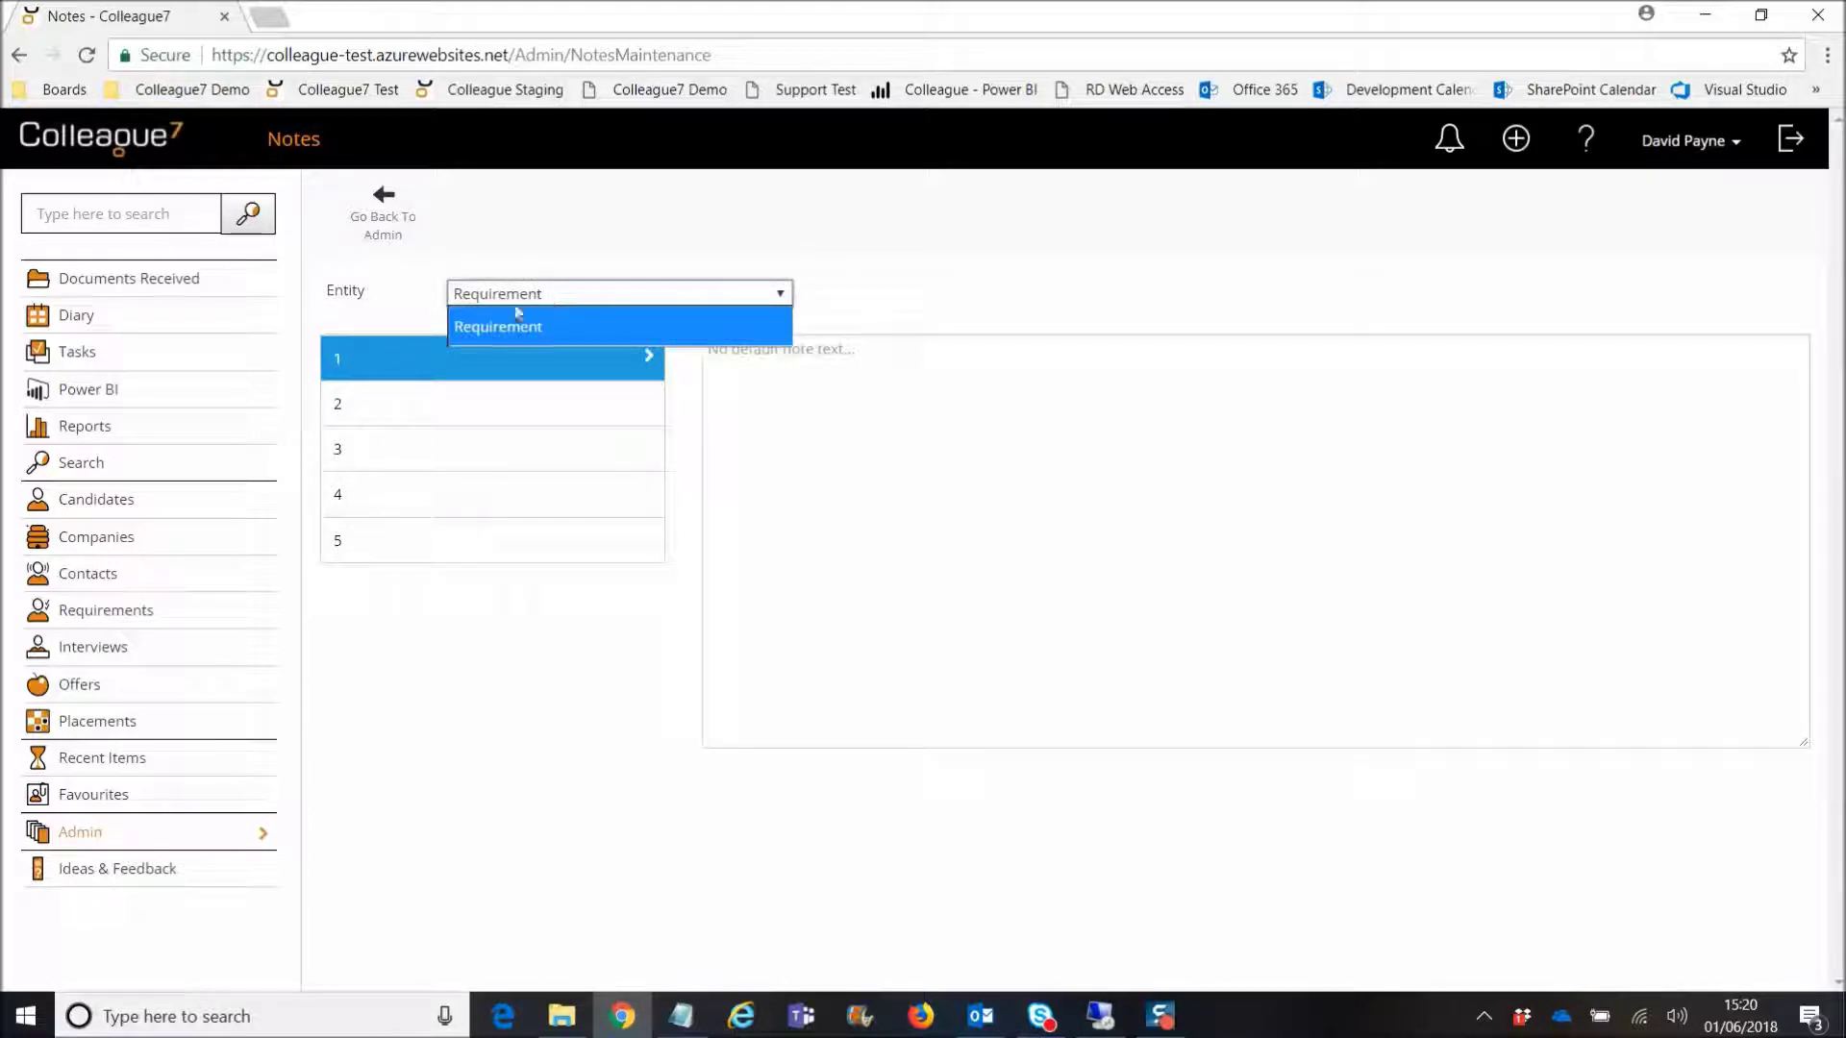
left_click(520, 326)
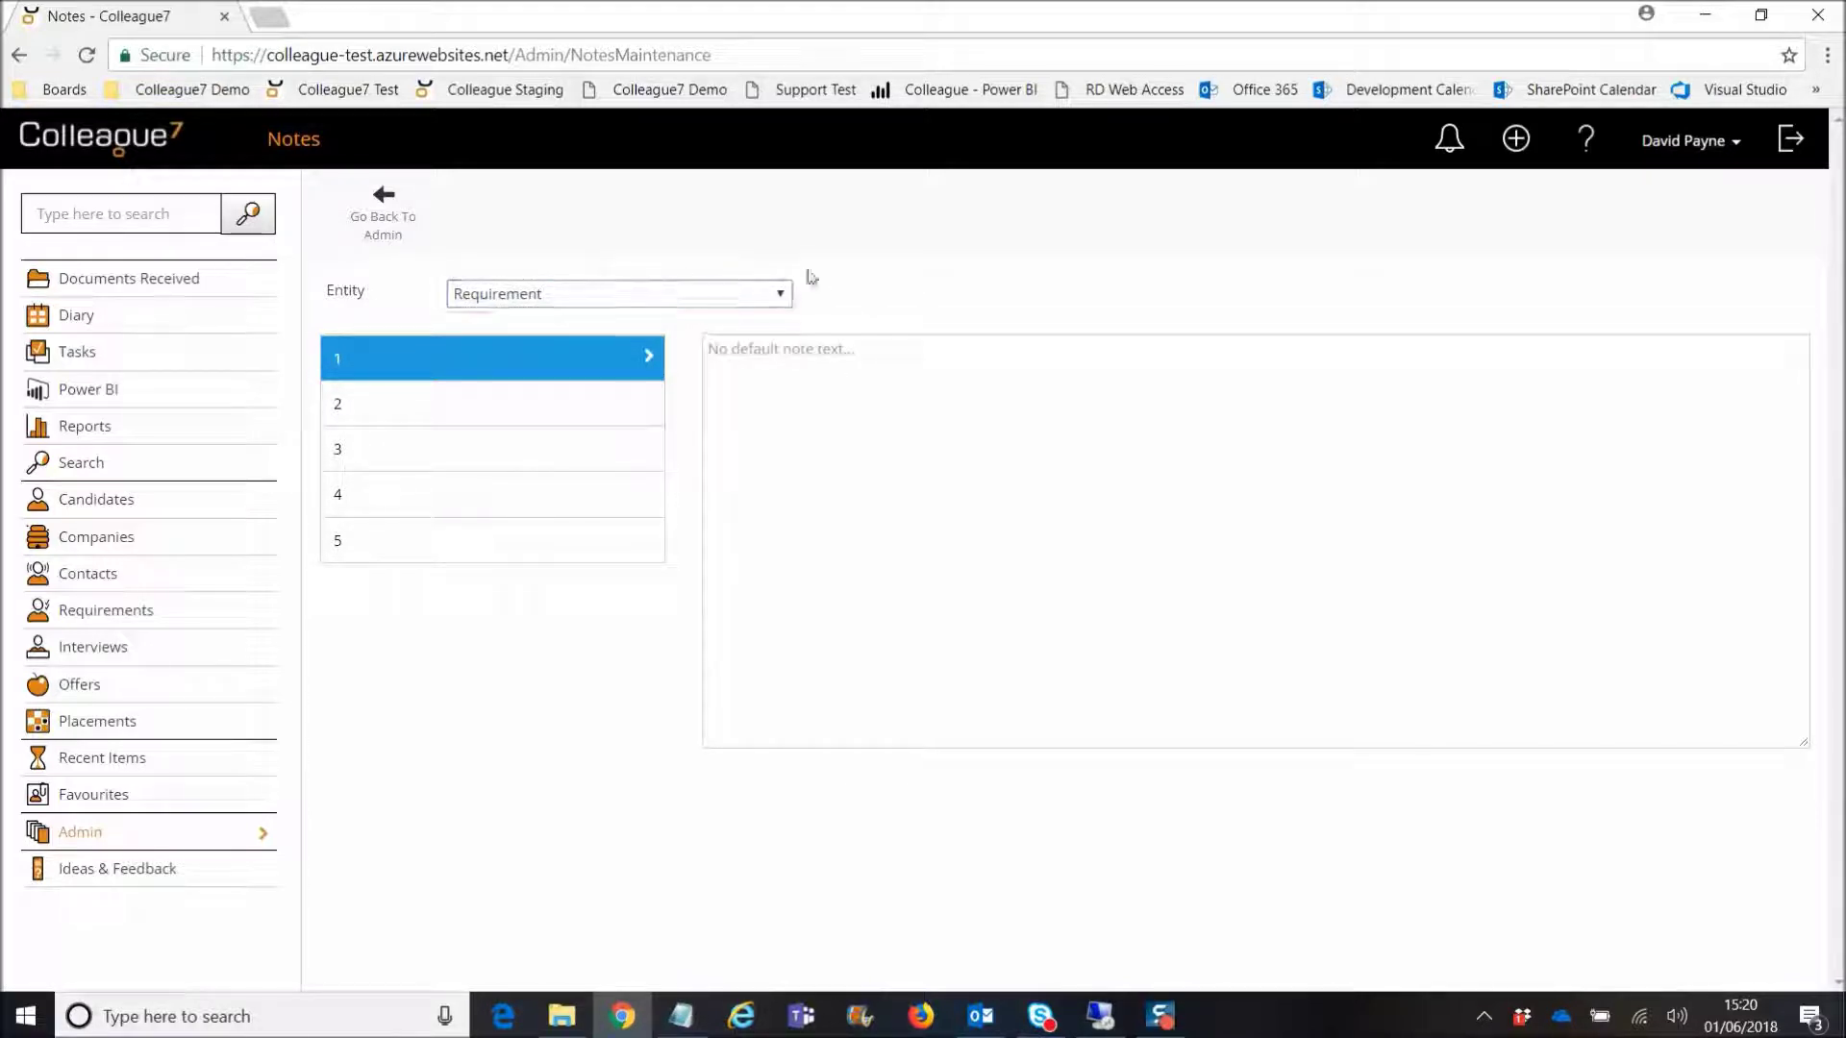
left_click(773, 387)
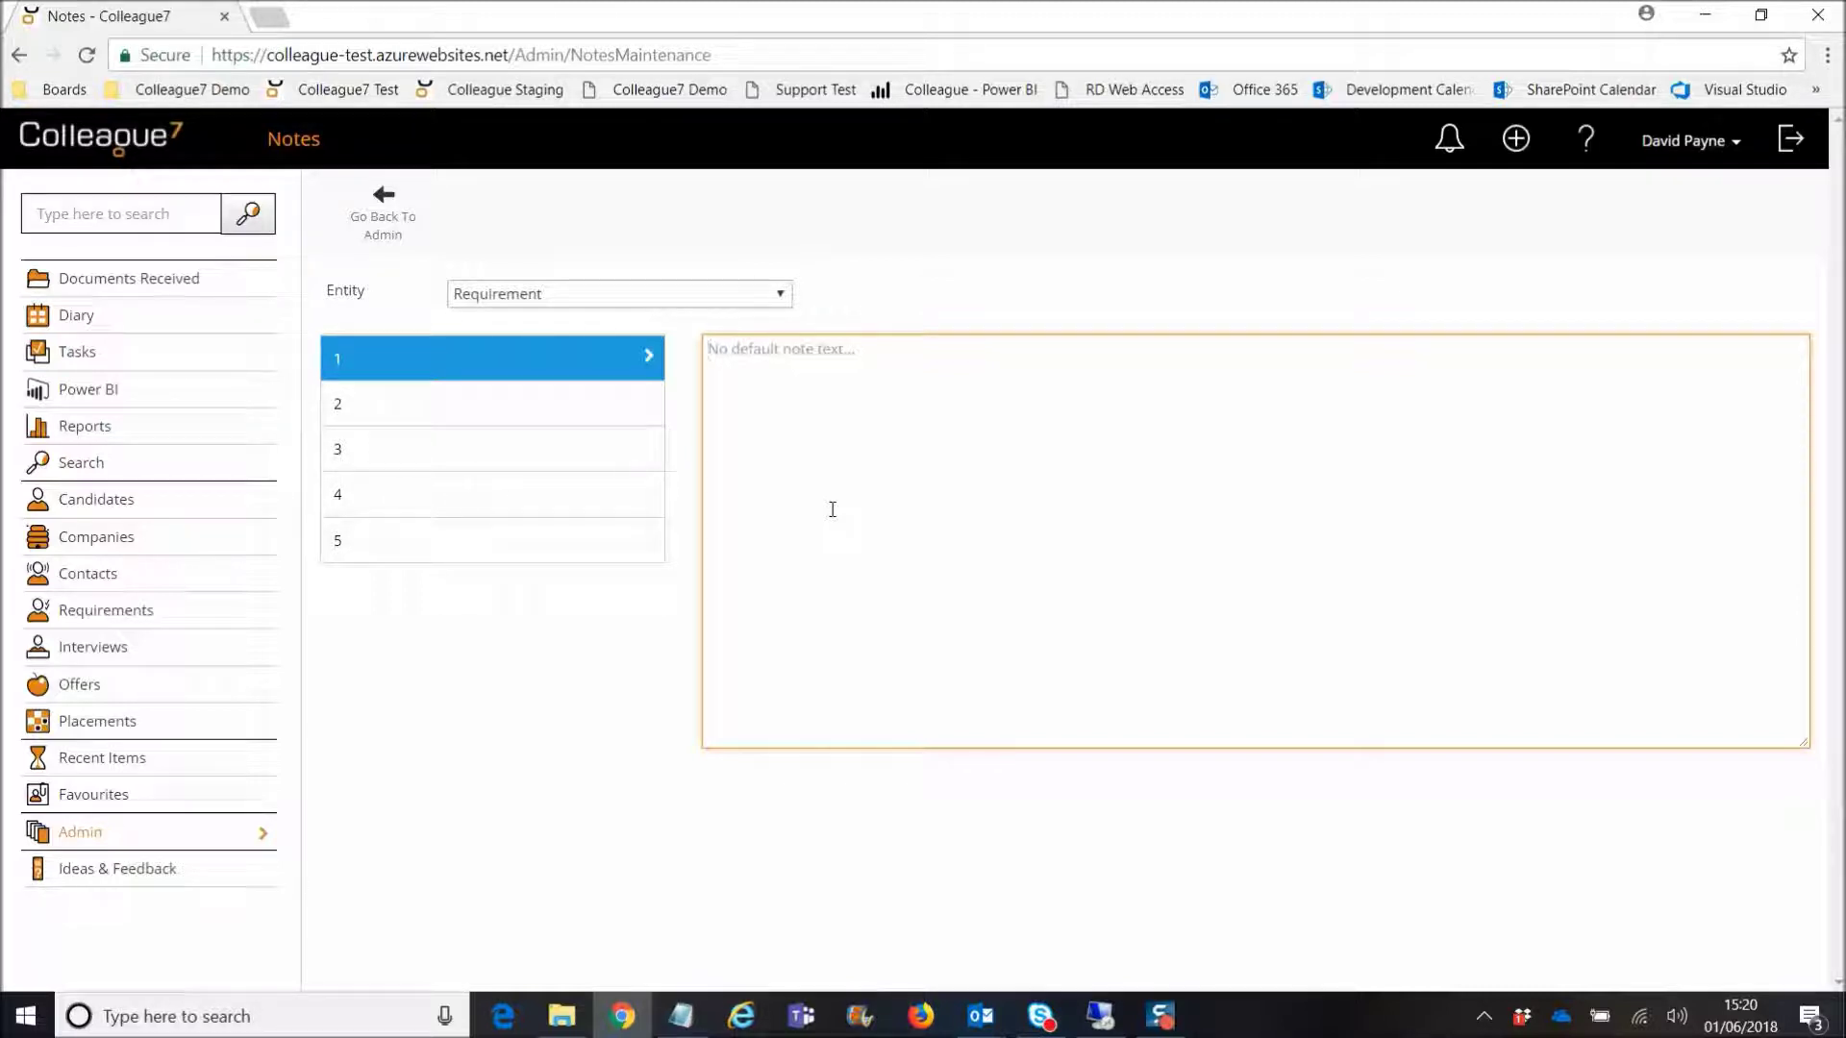
type("This")
type(" is")
type("Location")
key("Return")
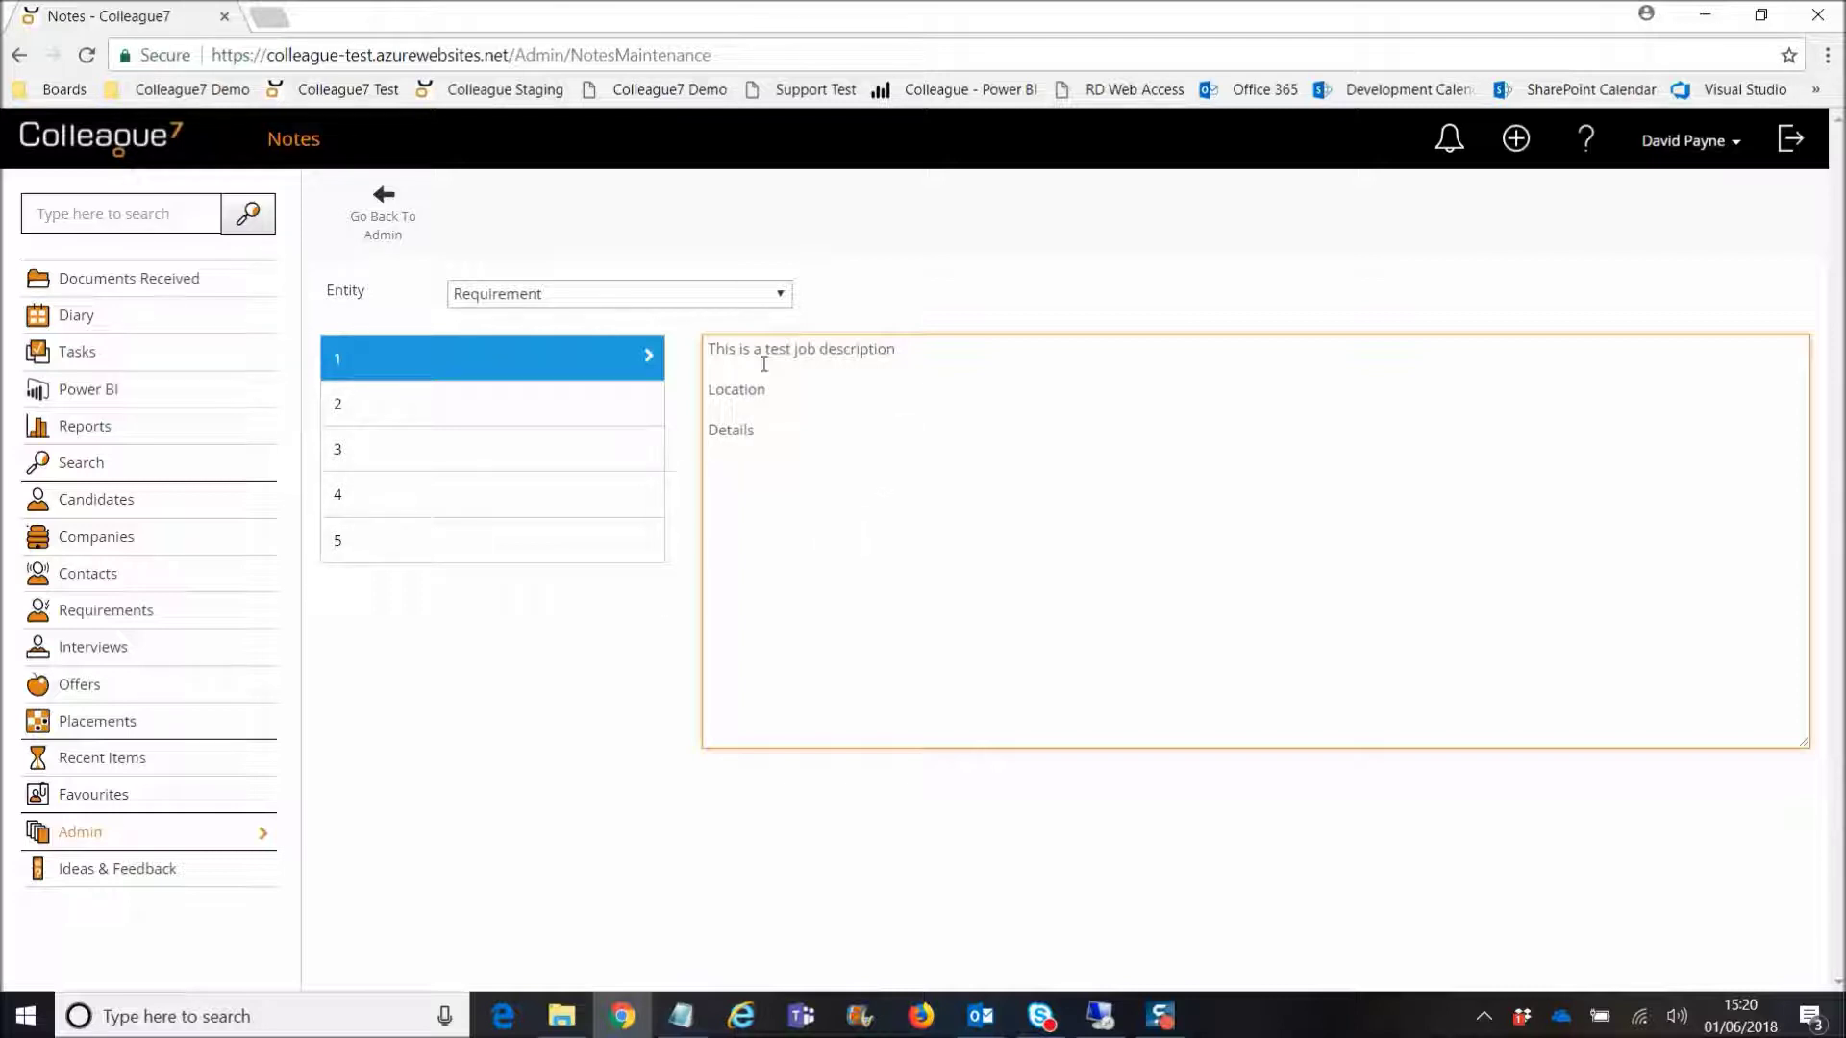
left_click(685, 650)
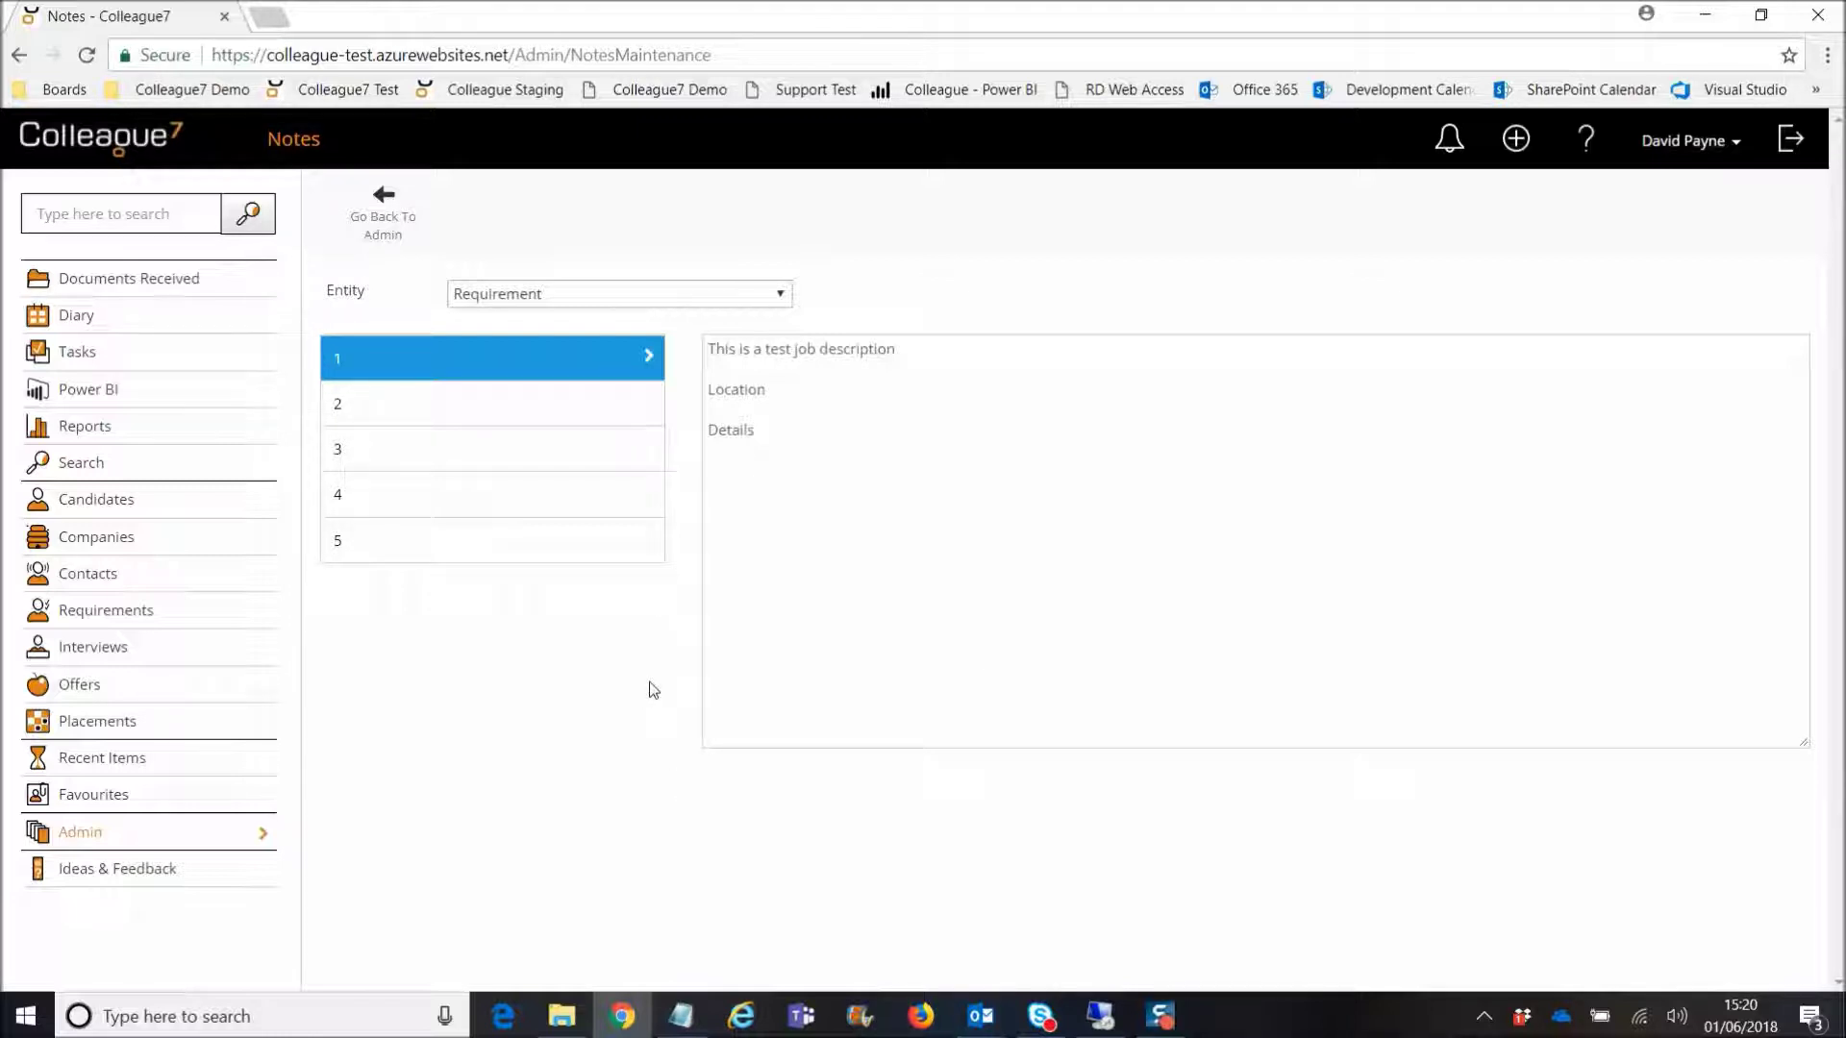
Step: Start a new requirement and examine the default text in the first note of its job description
left_click(1516, 137)
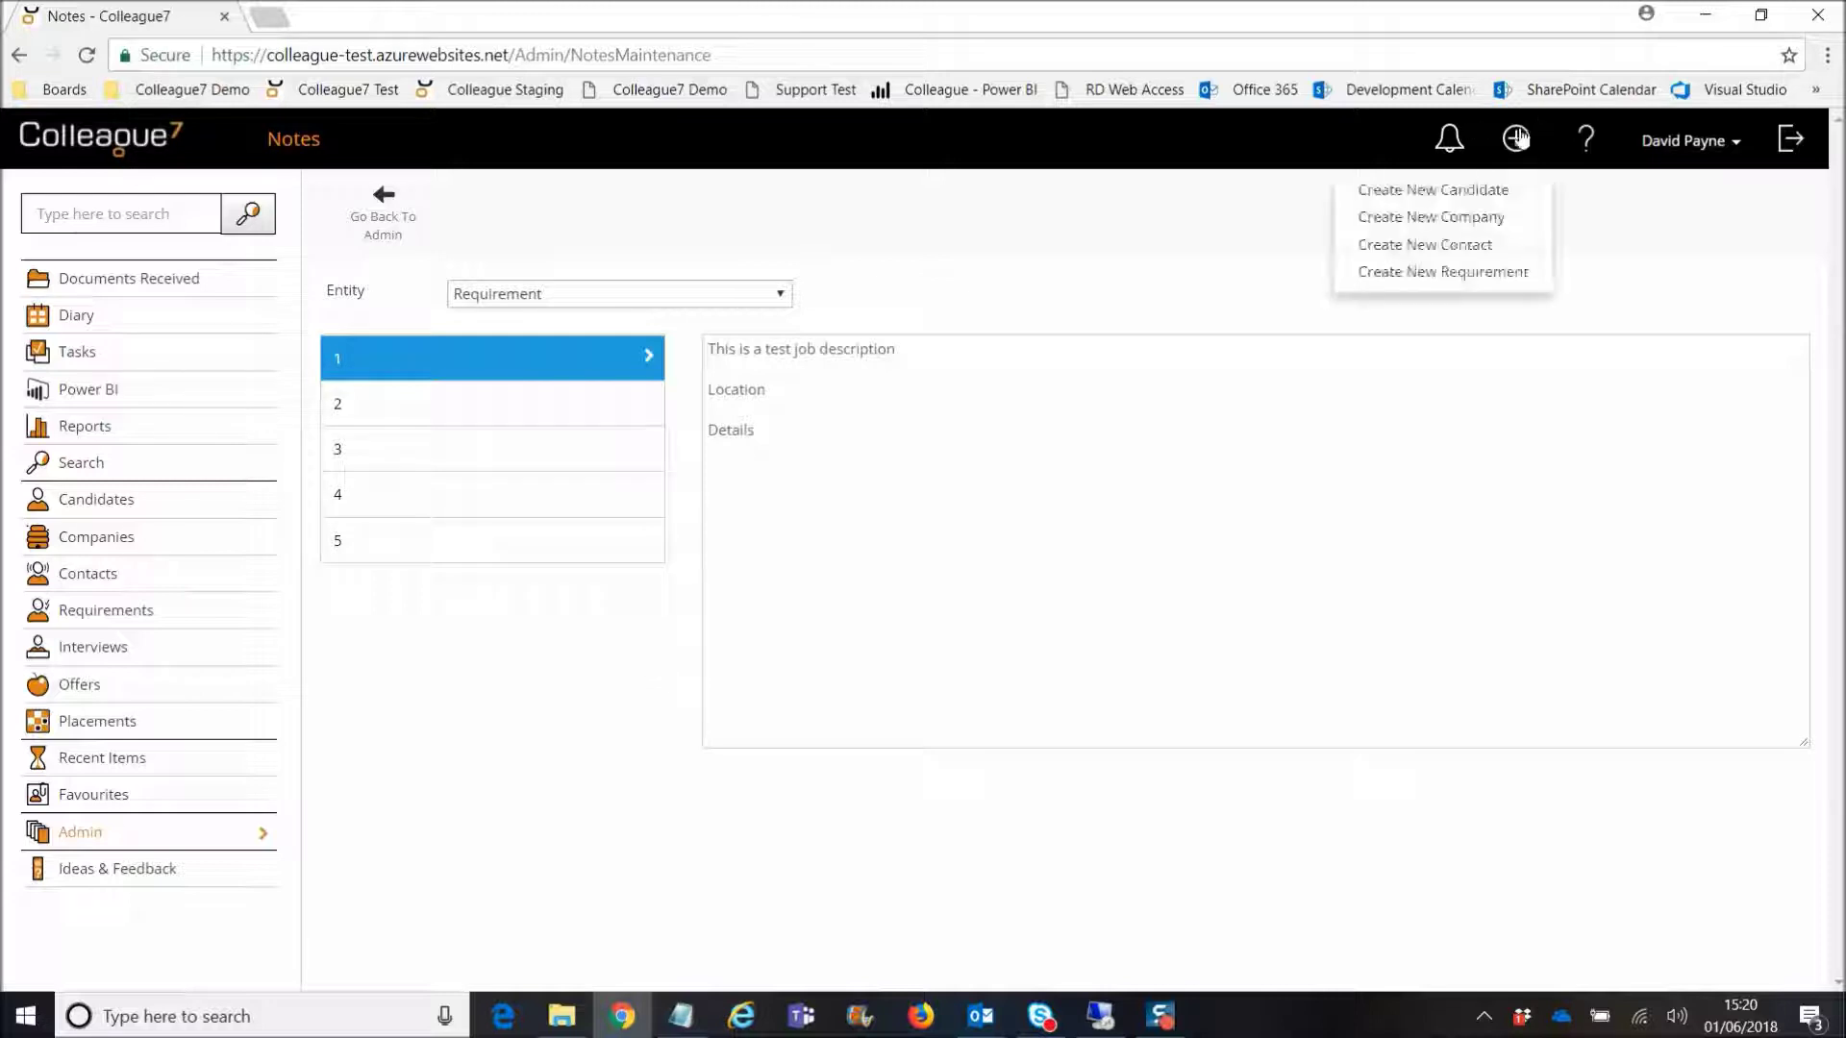
left_click(1466, 277)
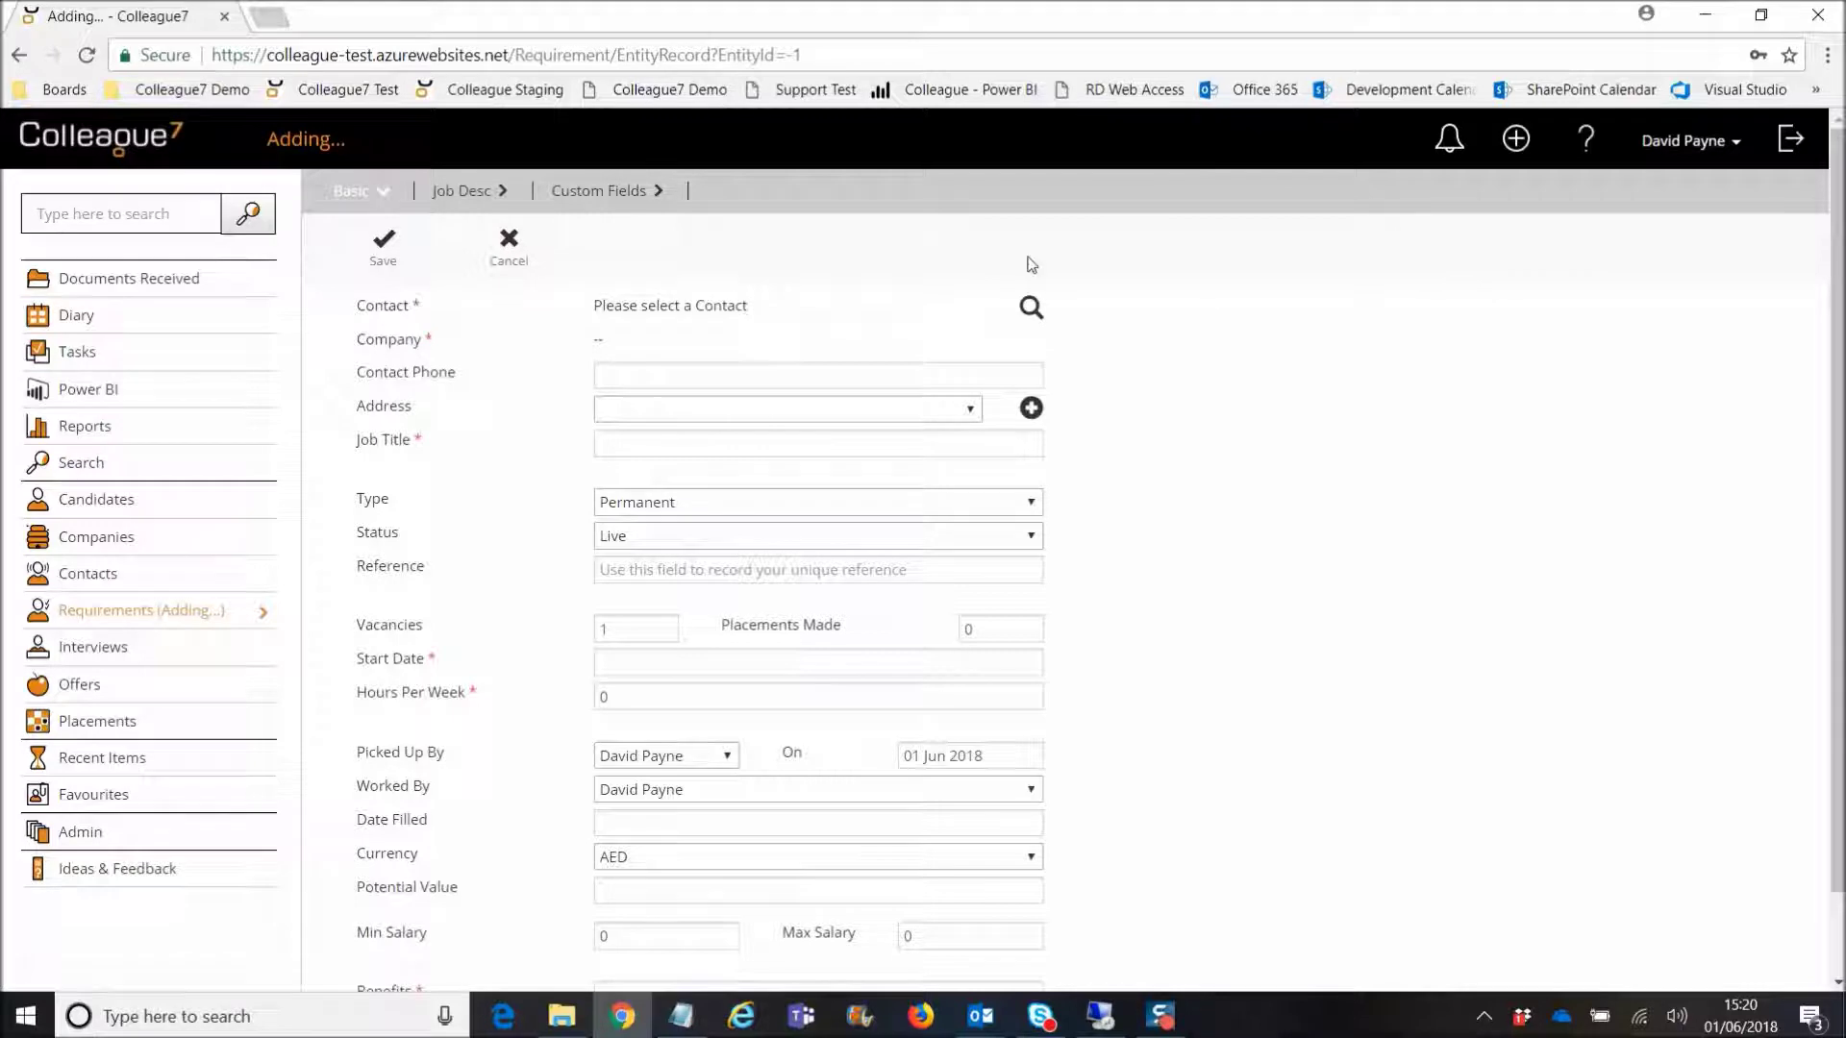
left_click(462, 197)
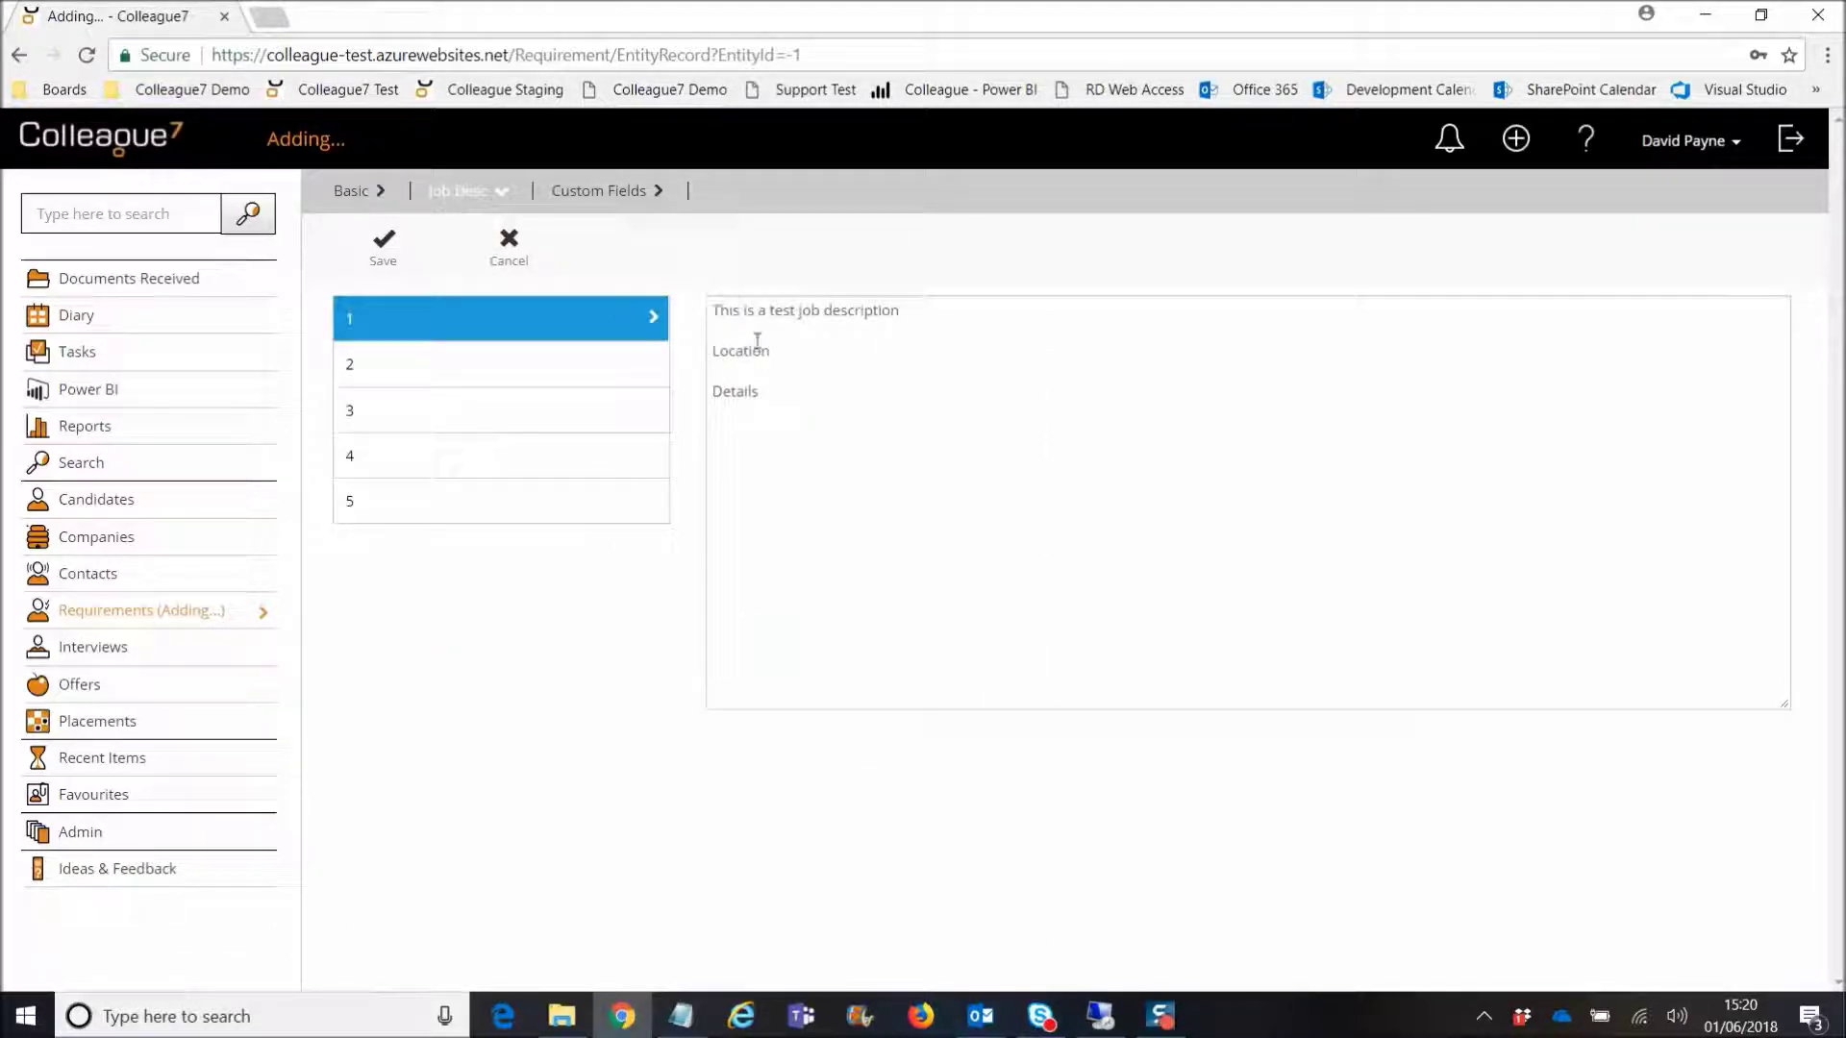
left_click(812, 459)
key("ctrl+a")
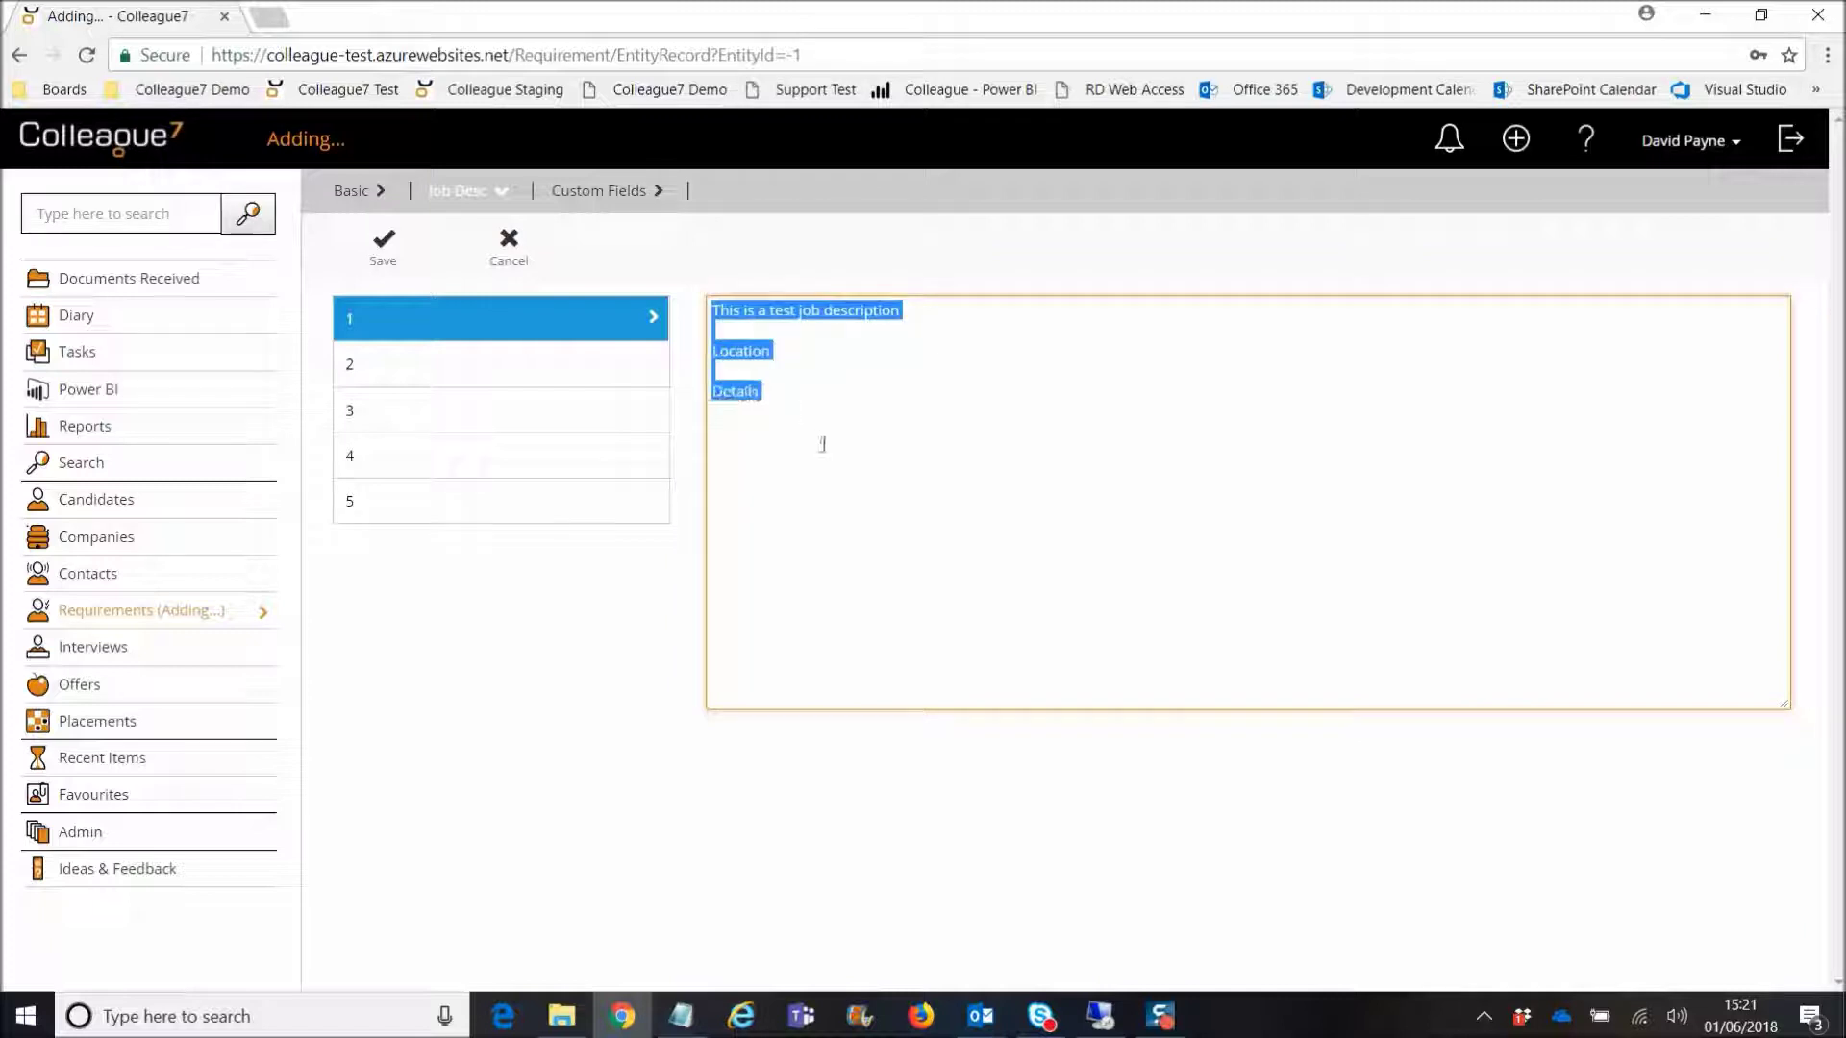
left_click(808, 505)
left_click(734, 330)
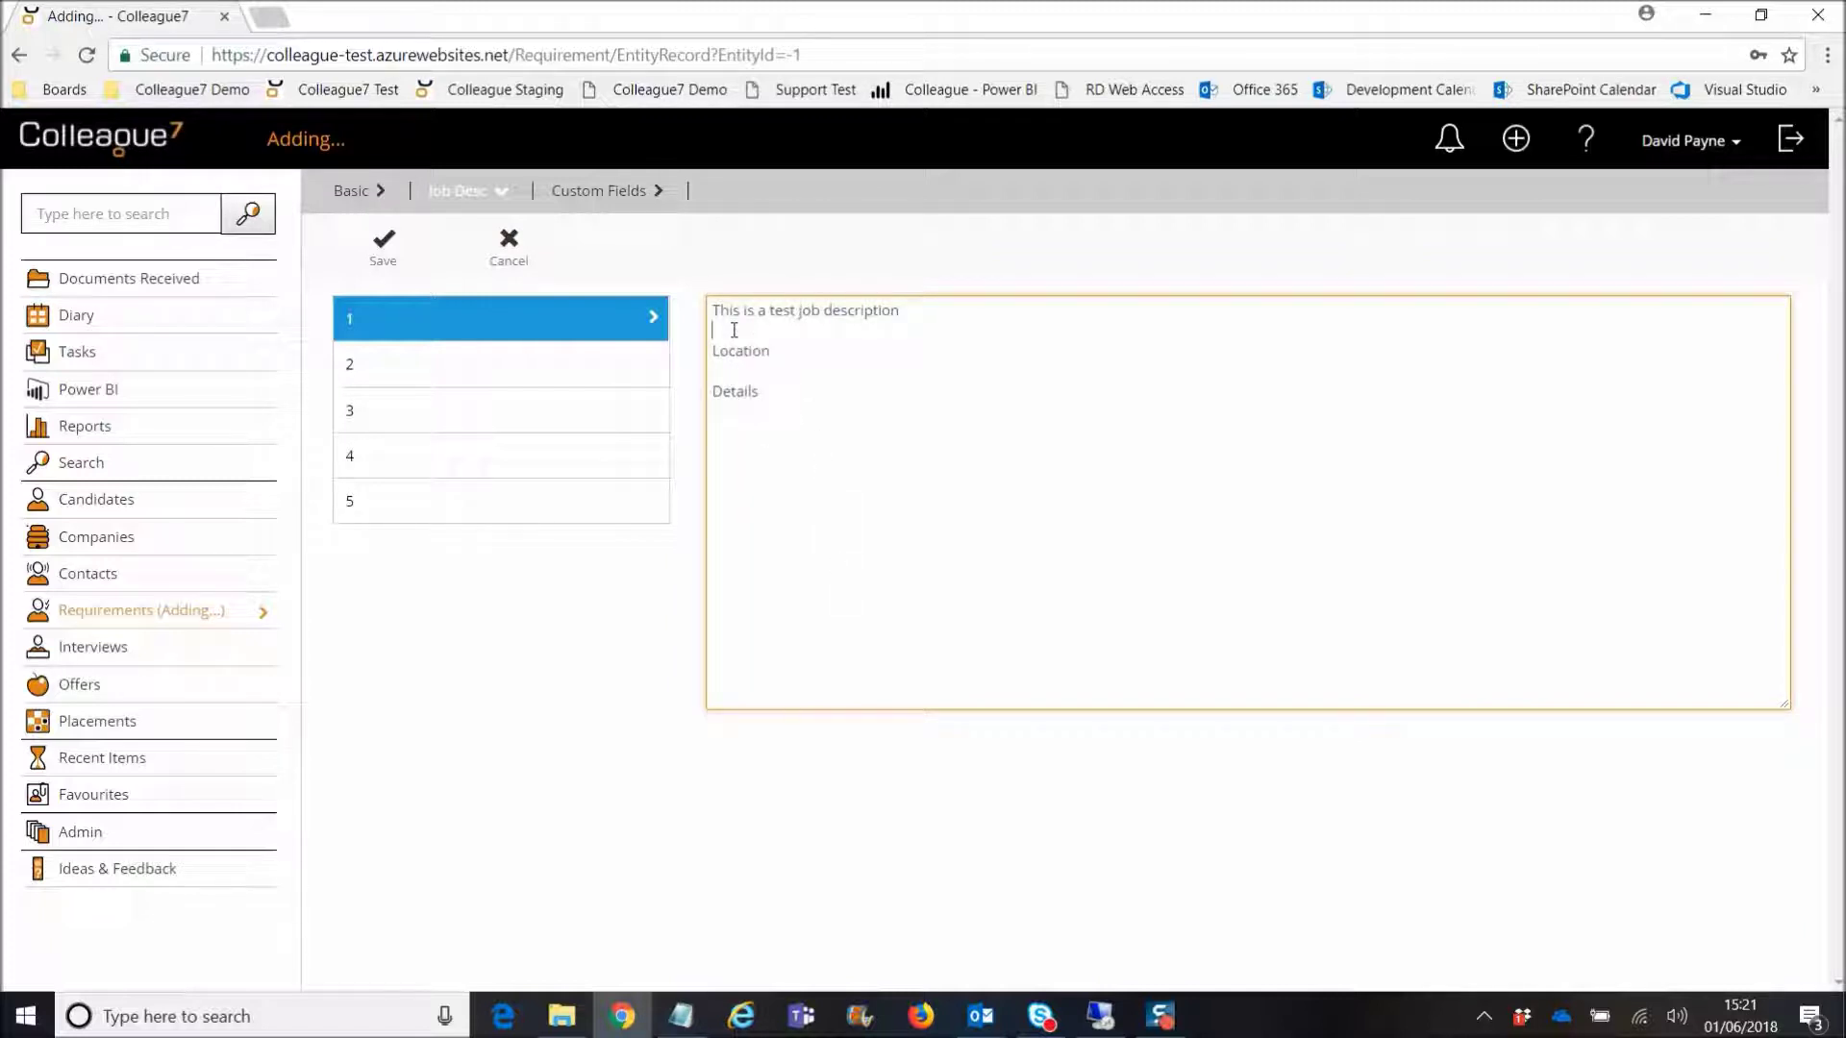
left_click(815, 491)
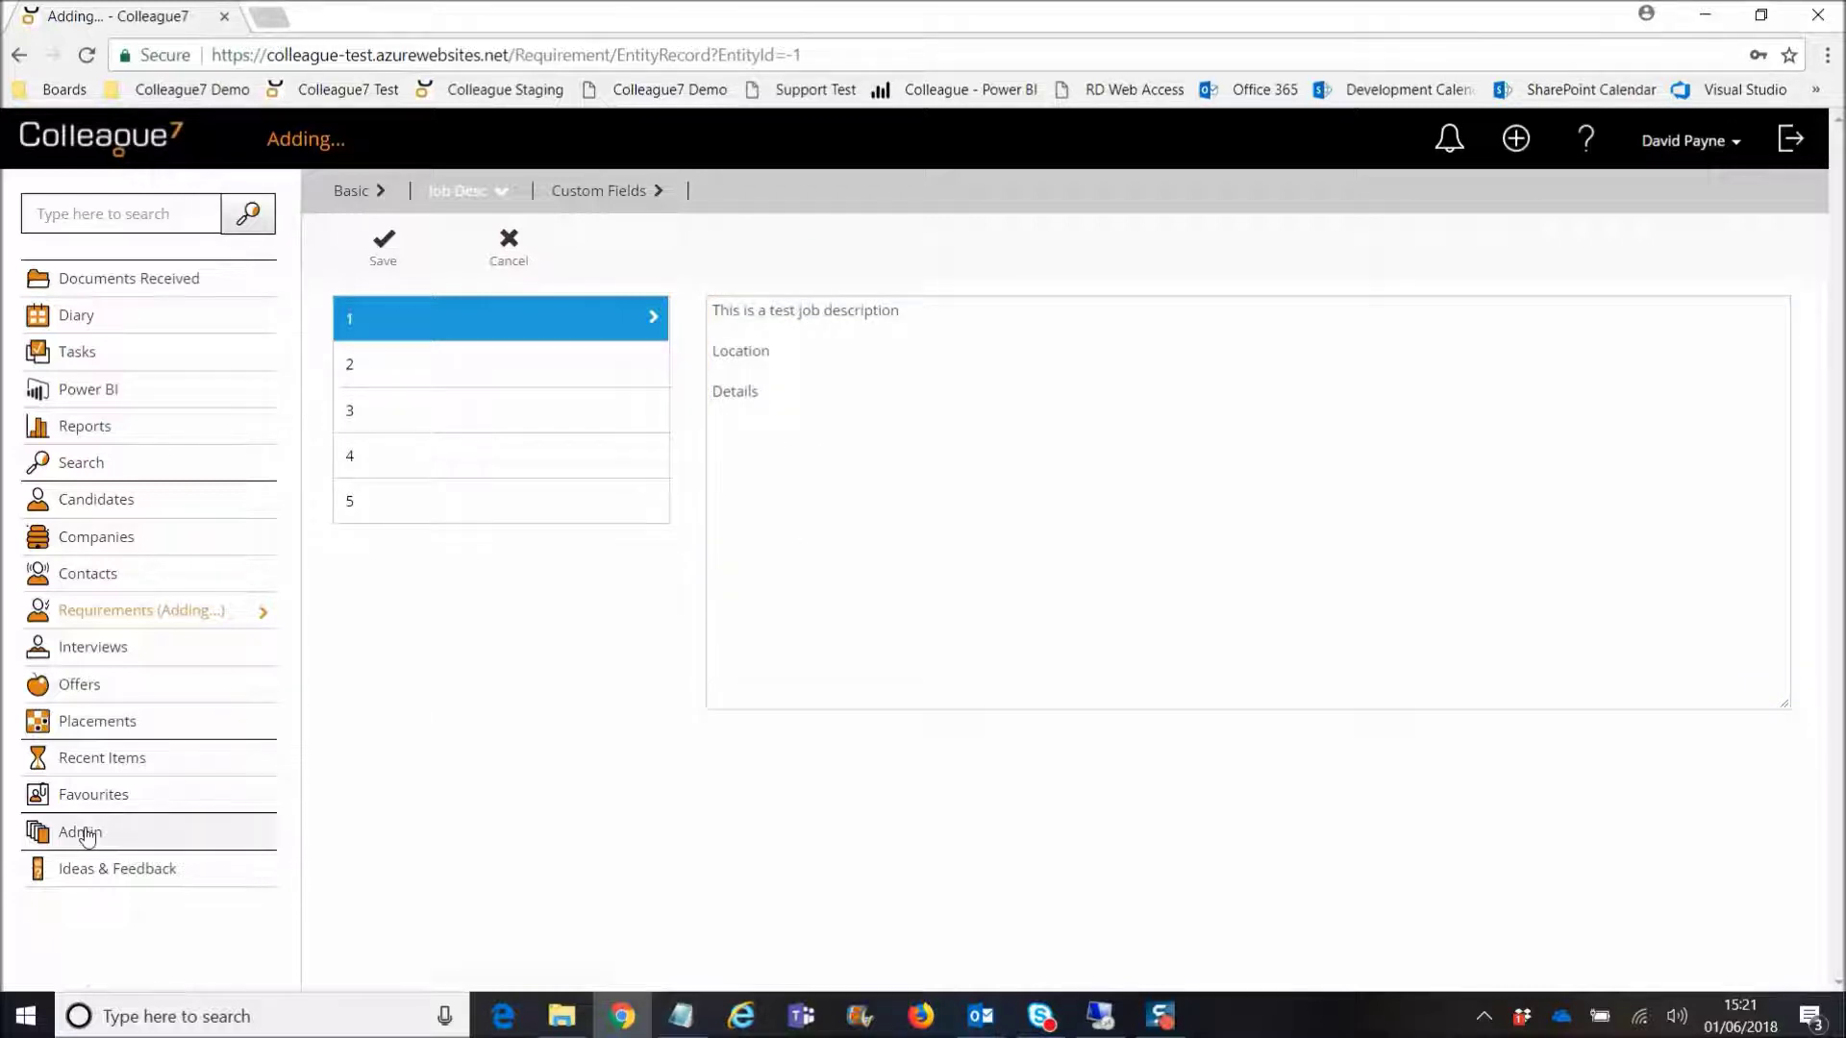
Step: Return to the admin note templates and review which entities can have default notes, keeping Requirement selected
left_click(192, 830)
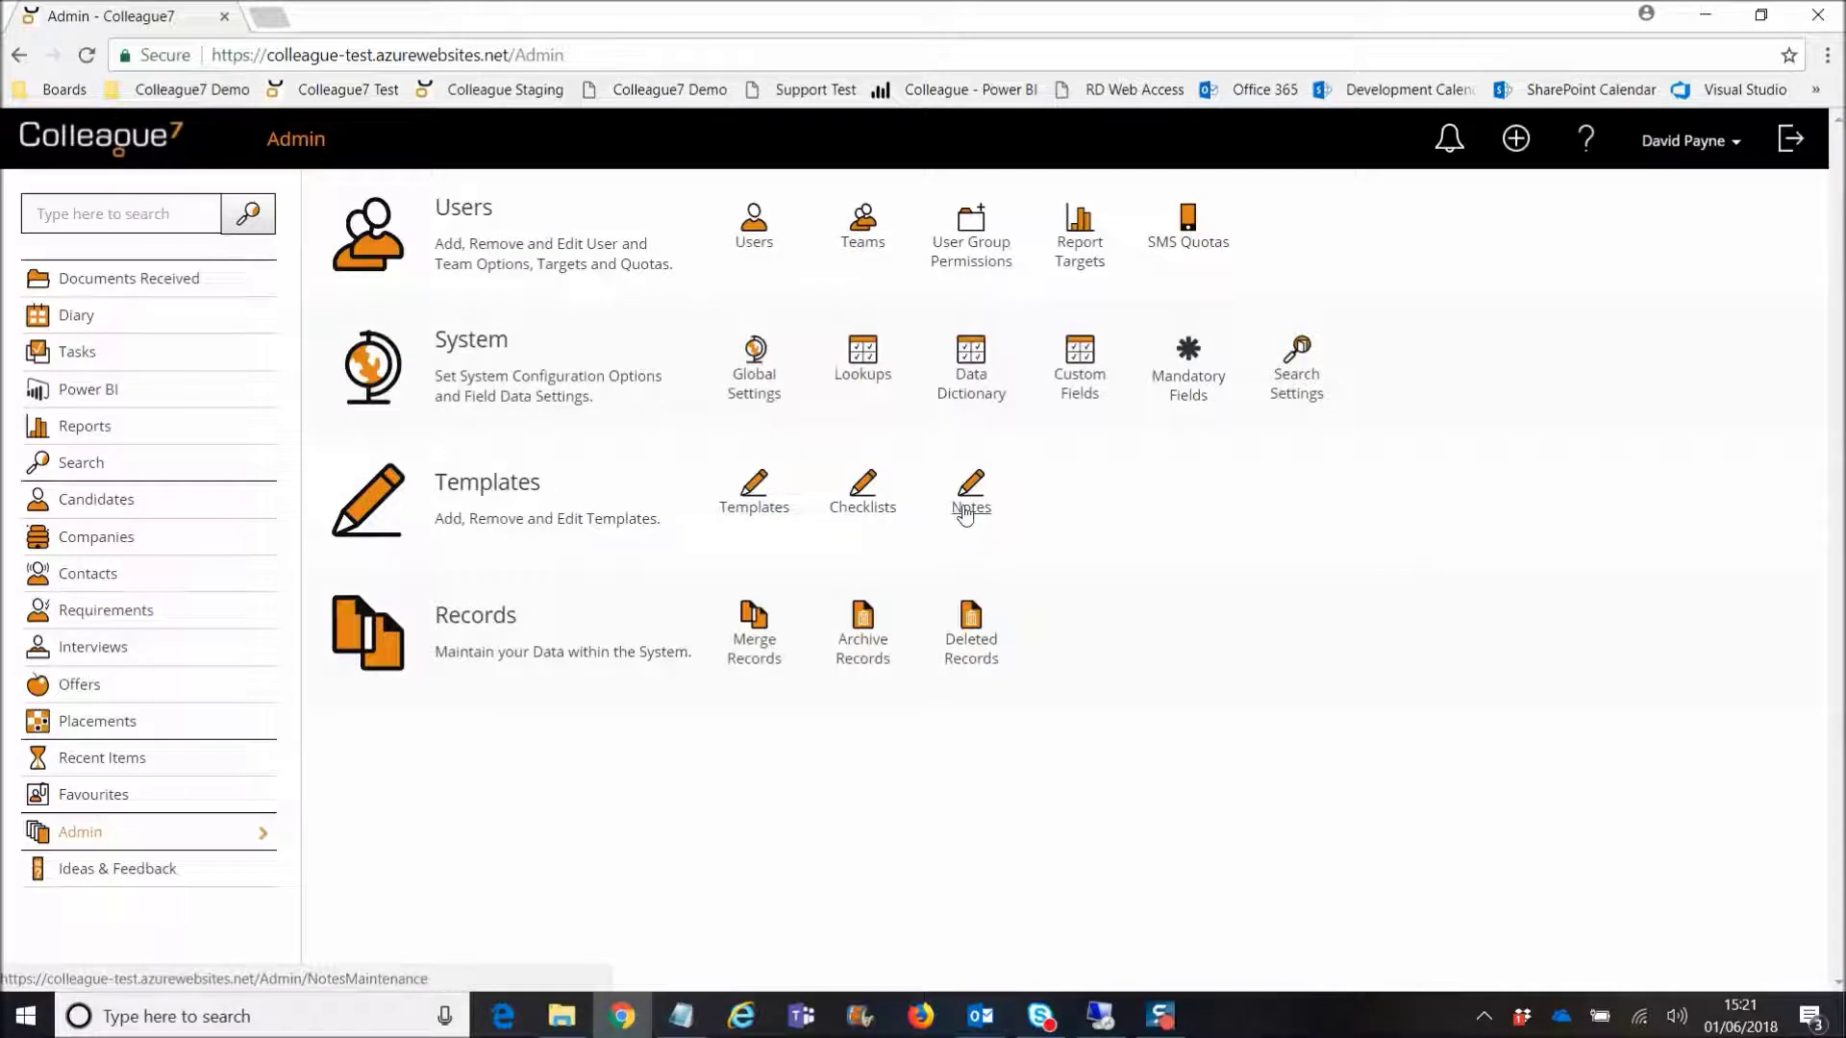
left_click(971, 510)
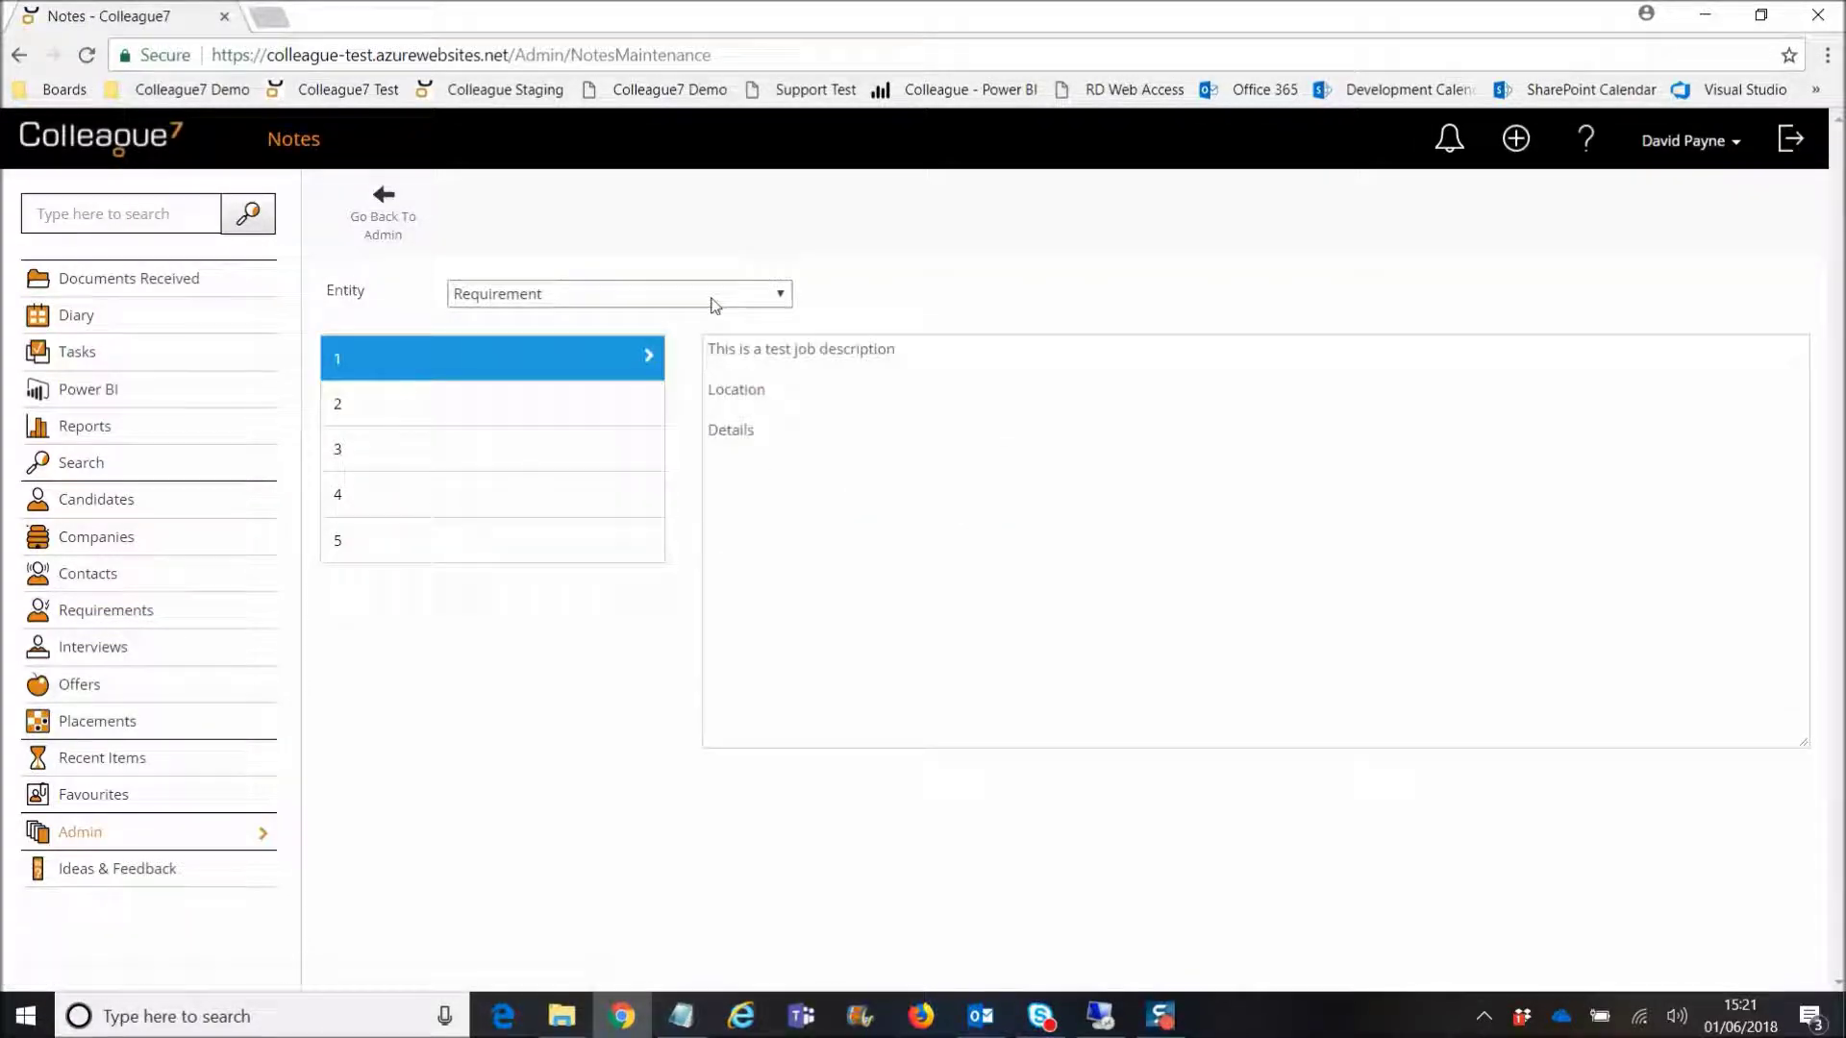
left_click(721, 298)
left_click(719, 339)
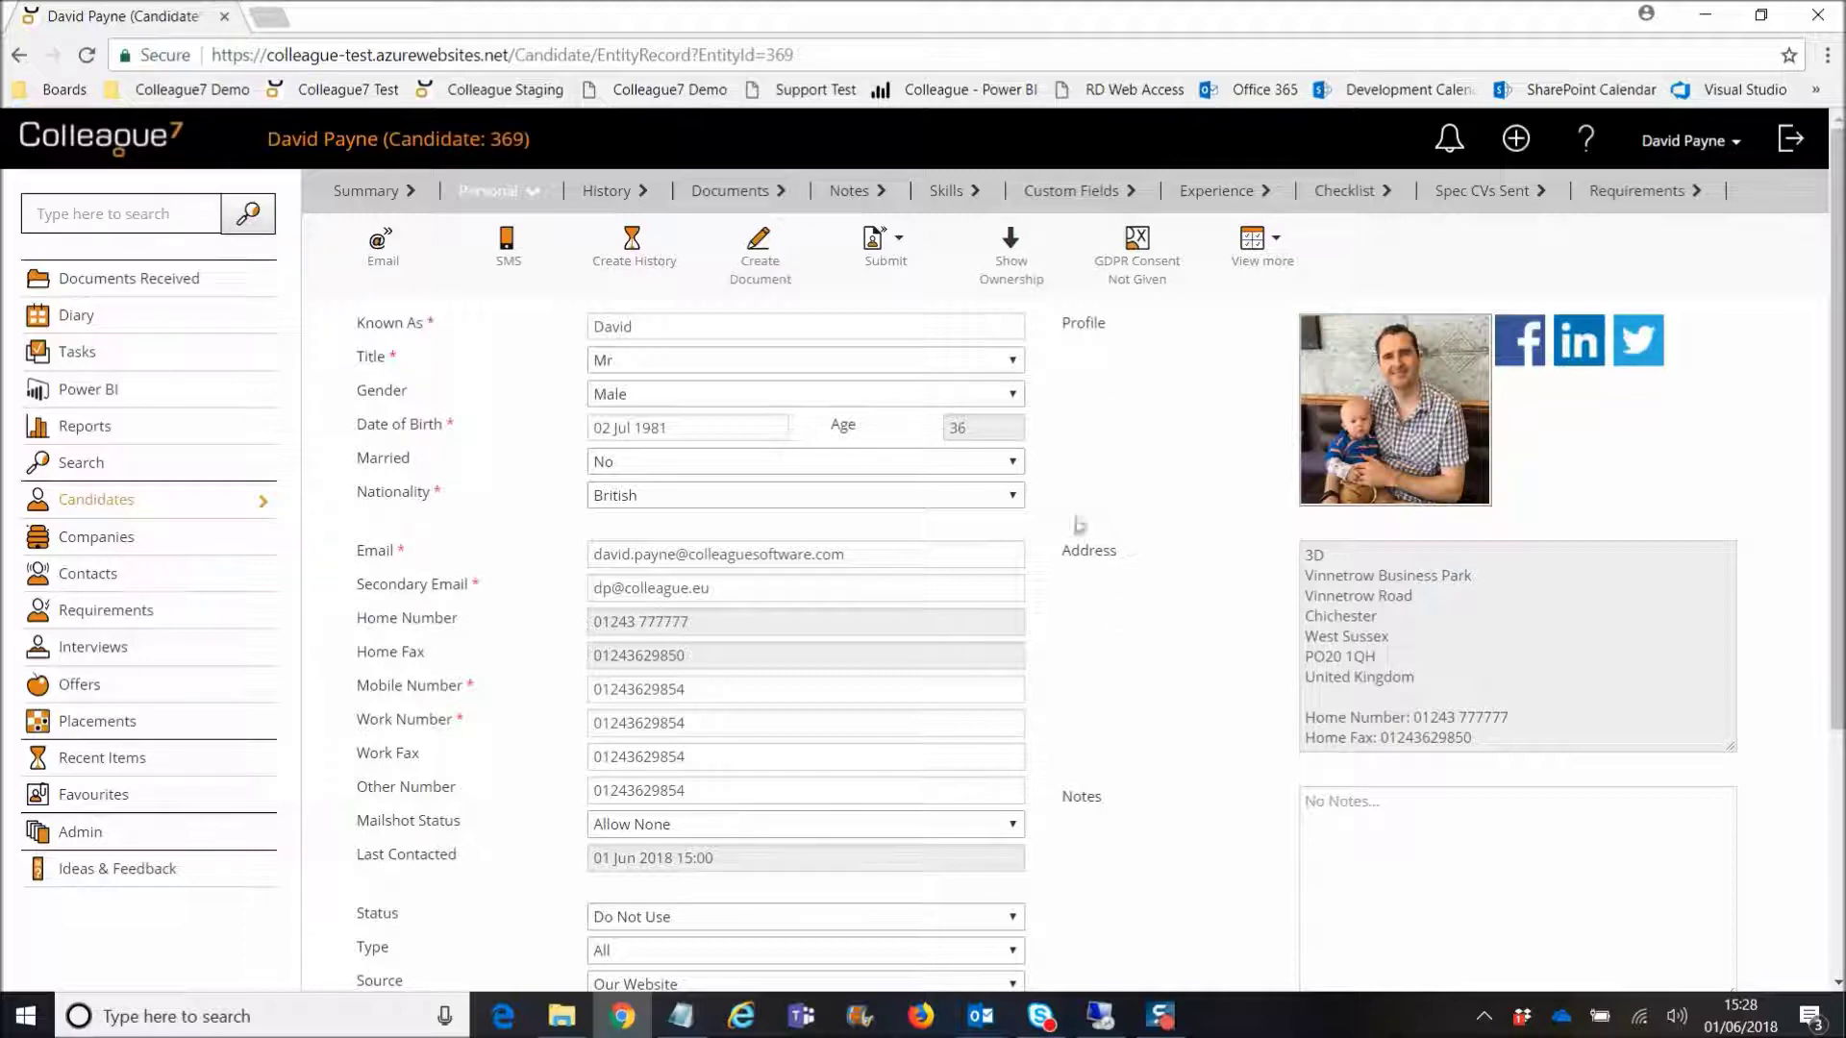
Step: Save the candidate's GDPR consent as Yes, requested and received on 1 Jun 2018, and check the entries in the candidate's history
left_click(1139, 293)
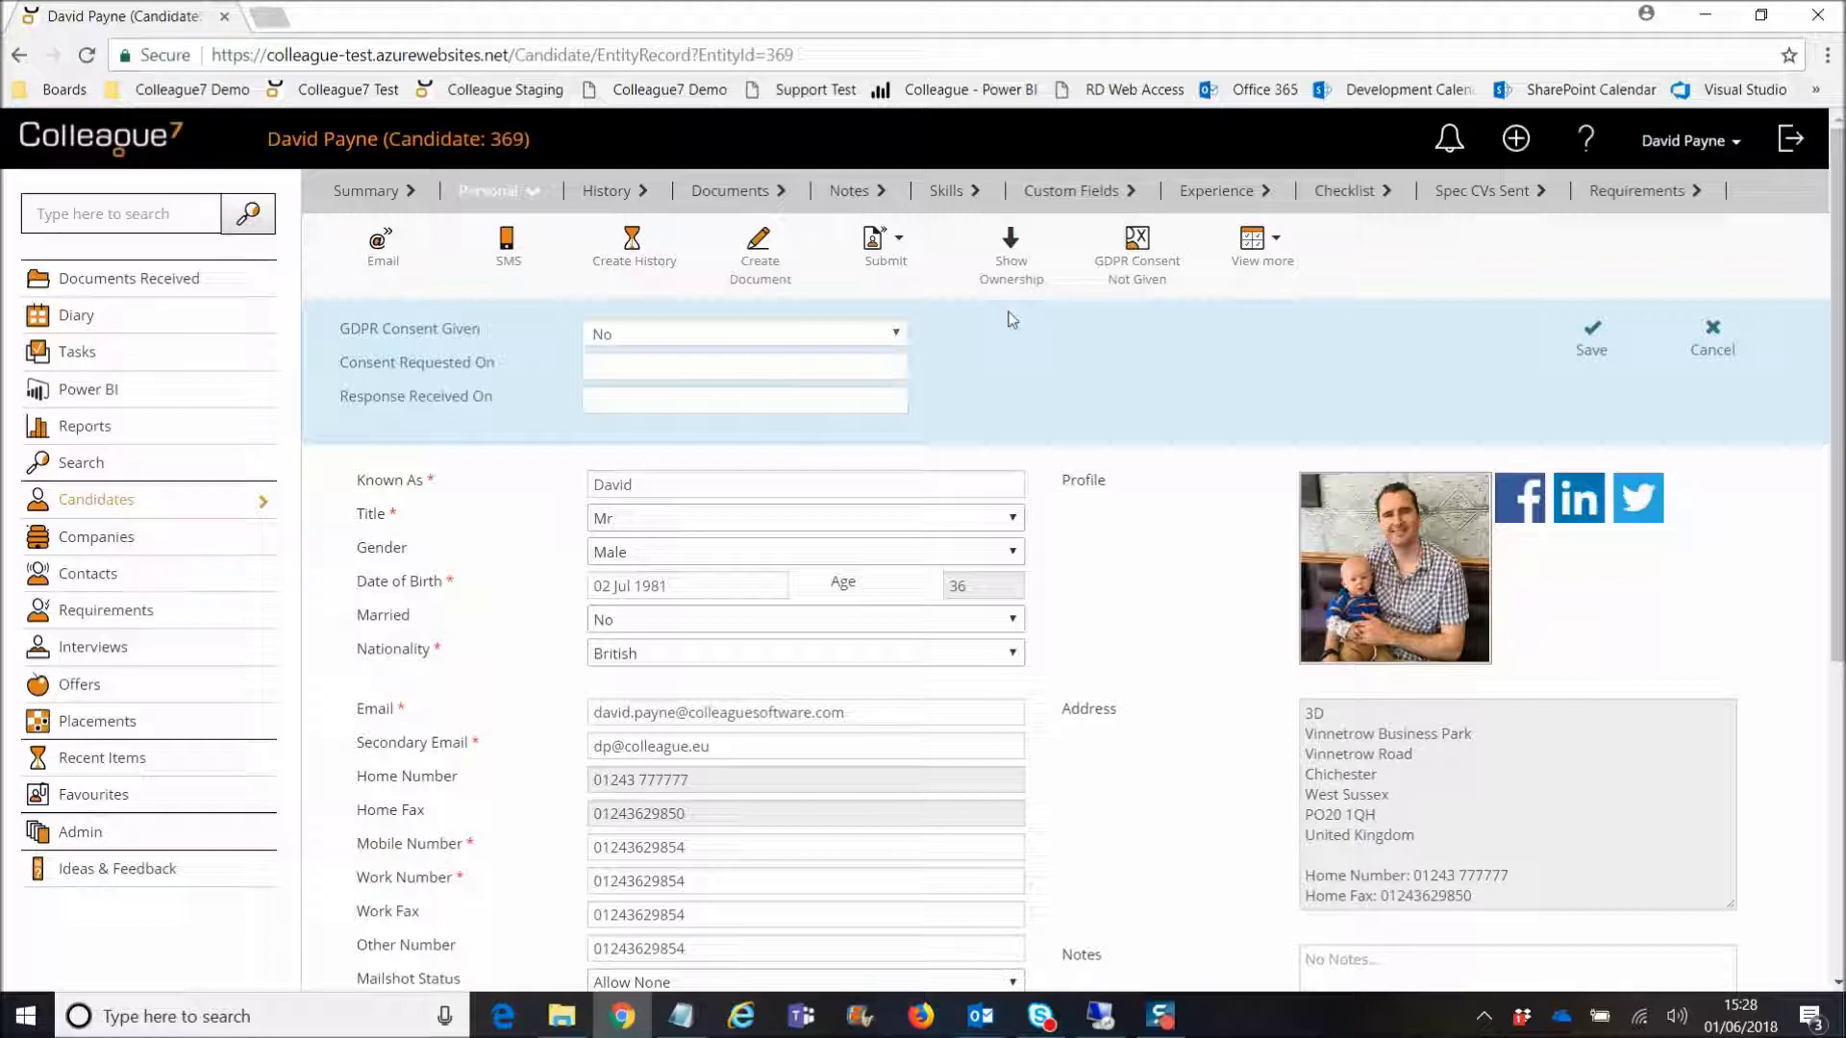
left_click(673, 335)
left_click(615, 402)
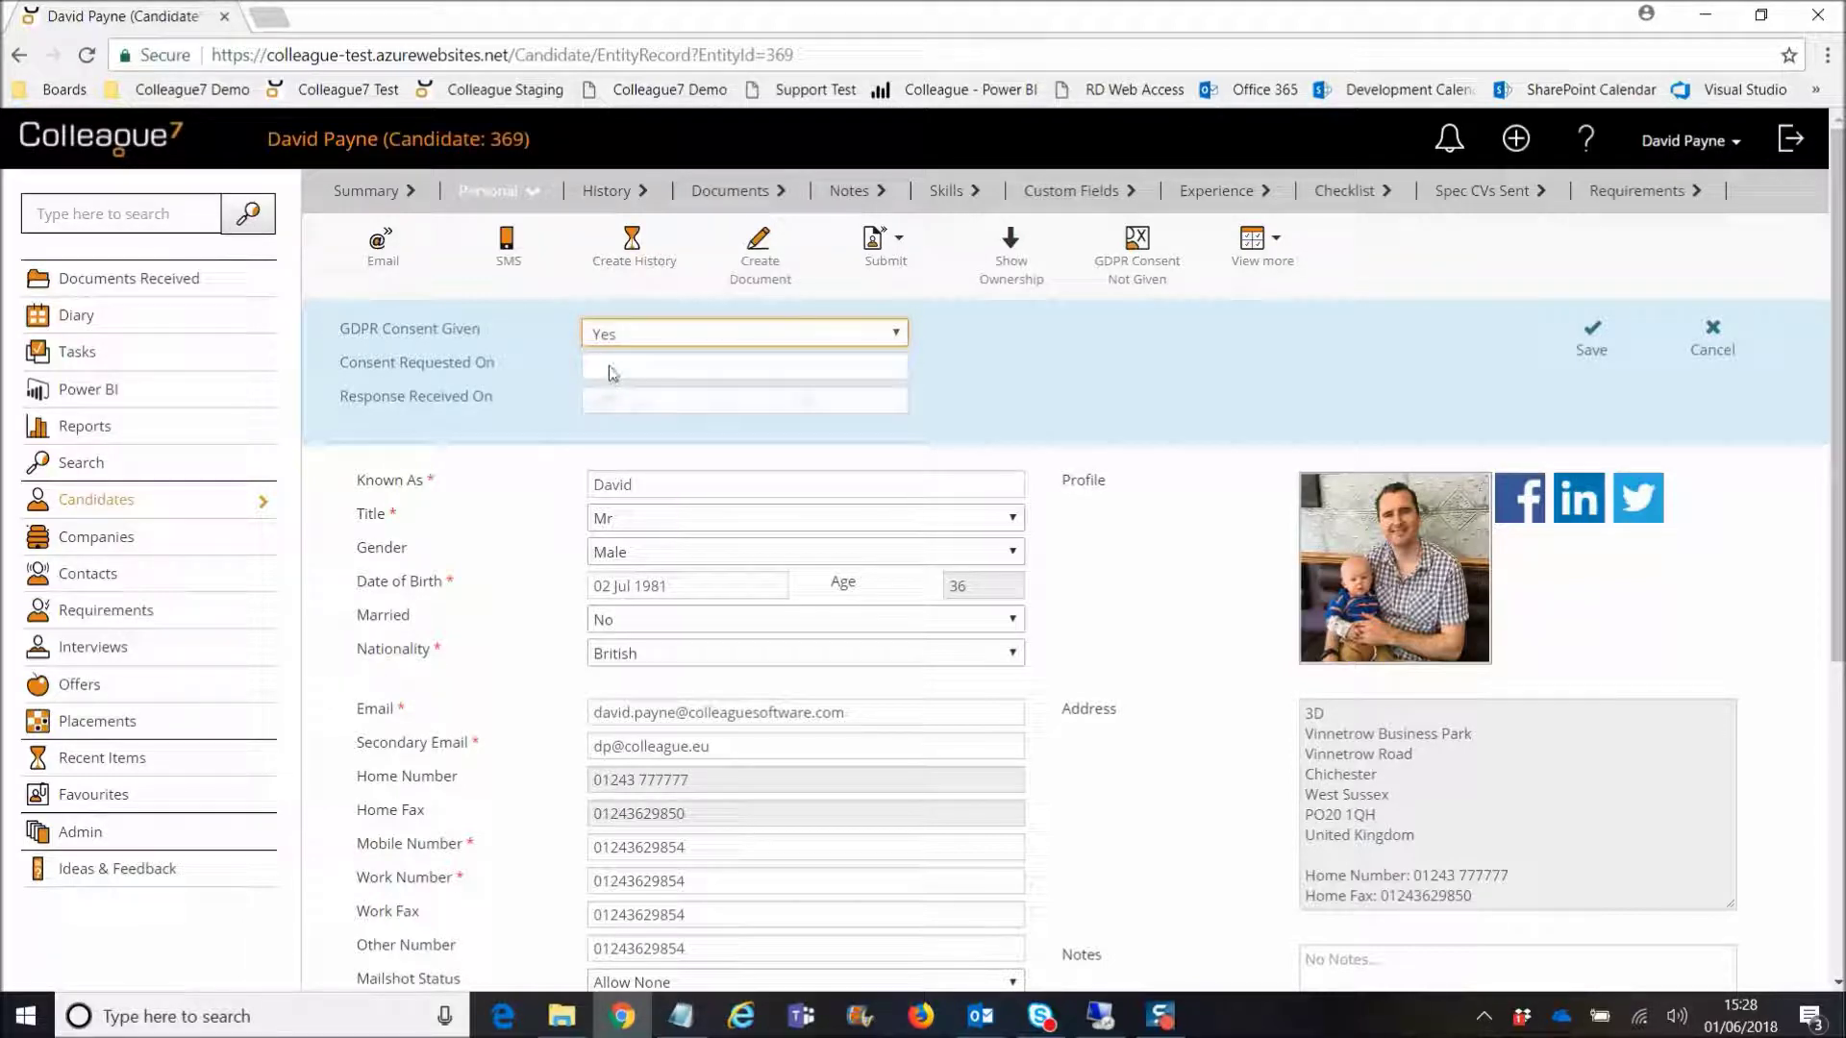
left_click(612, 366)
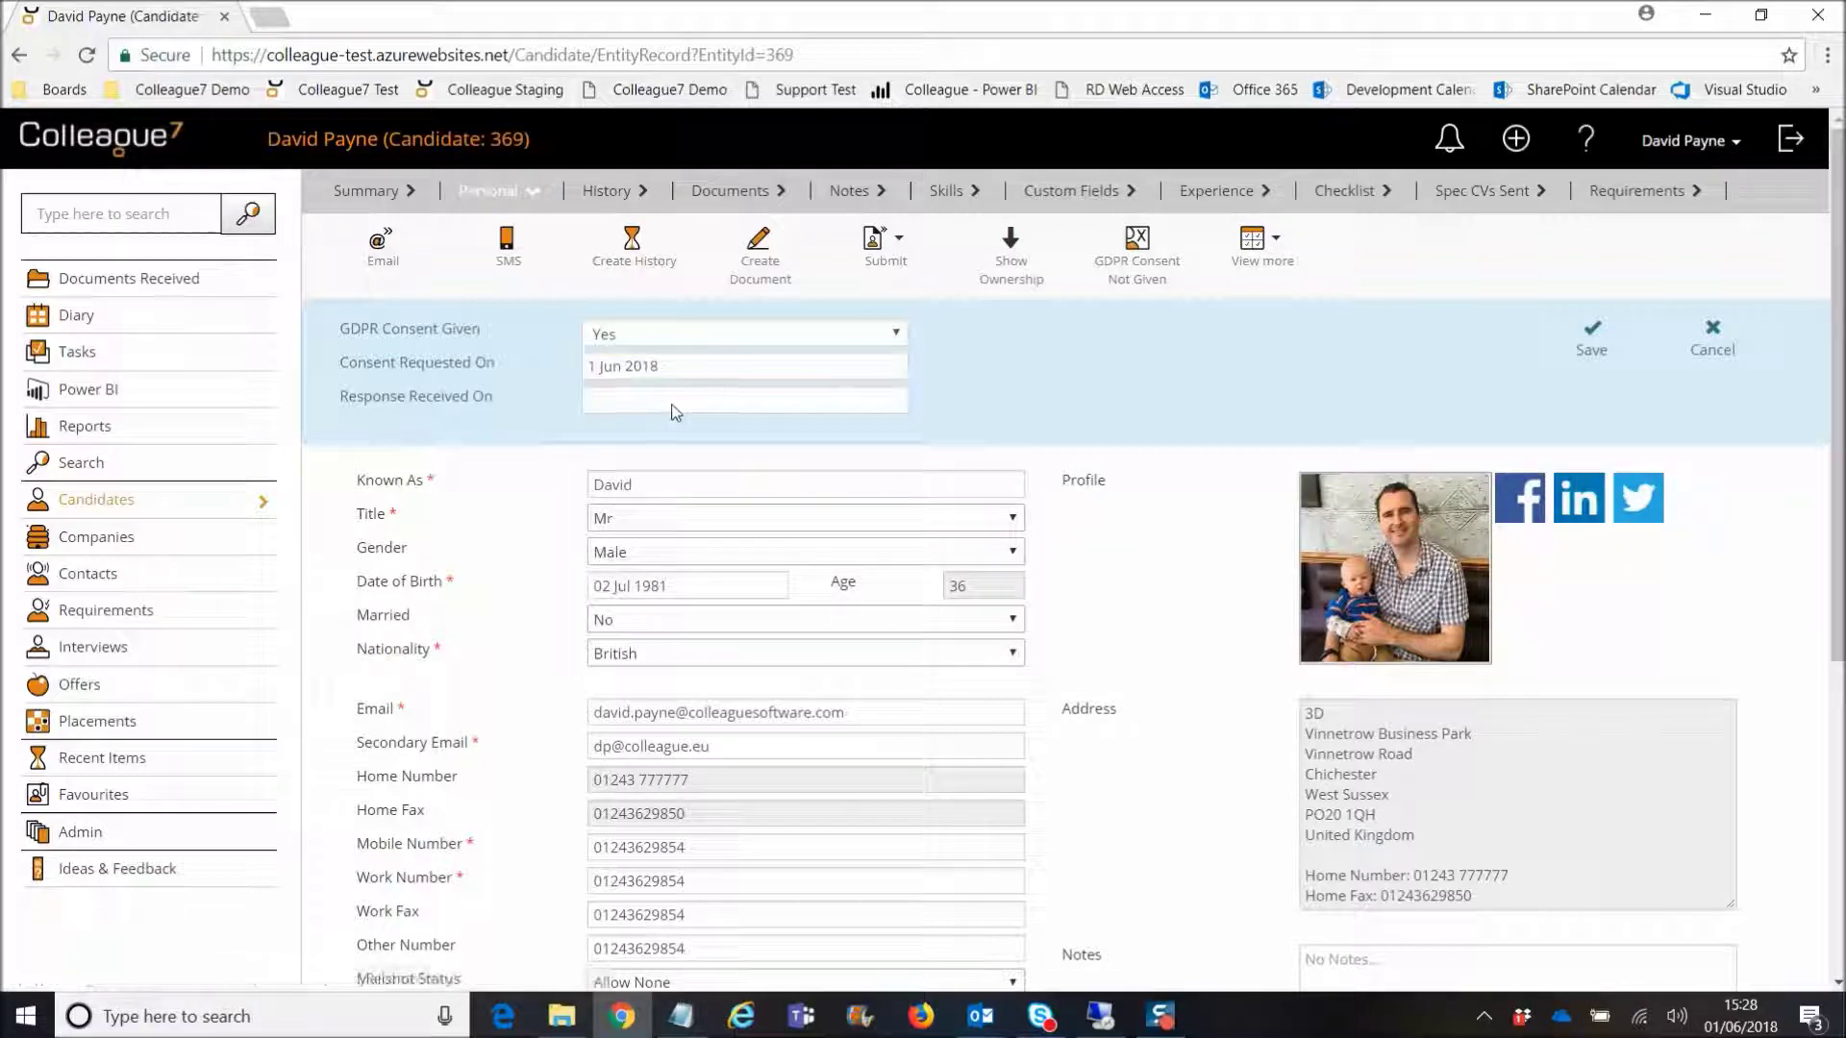
left_click(674, 404)
left_click(776, 503)
left_click(1591, 344)
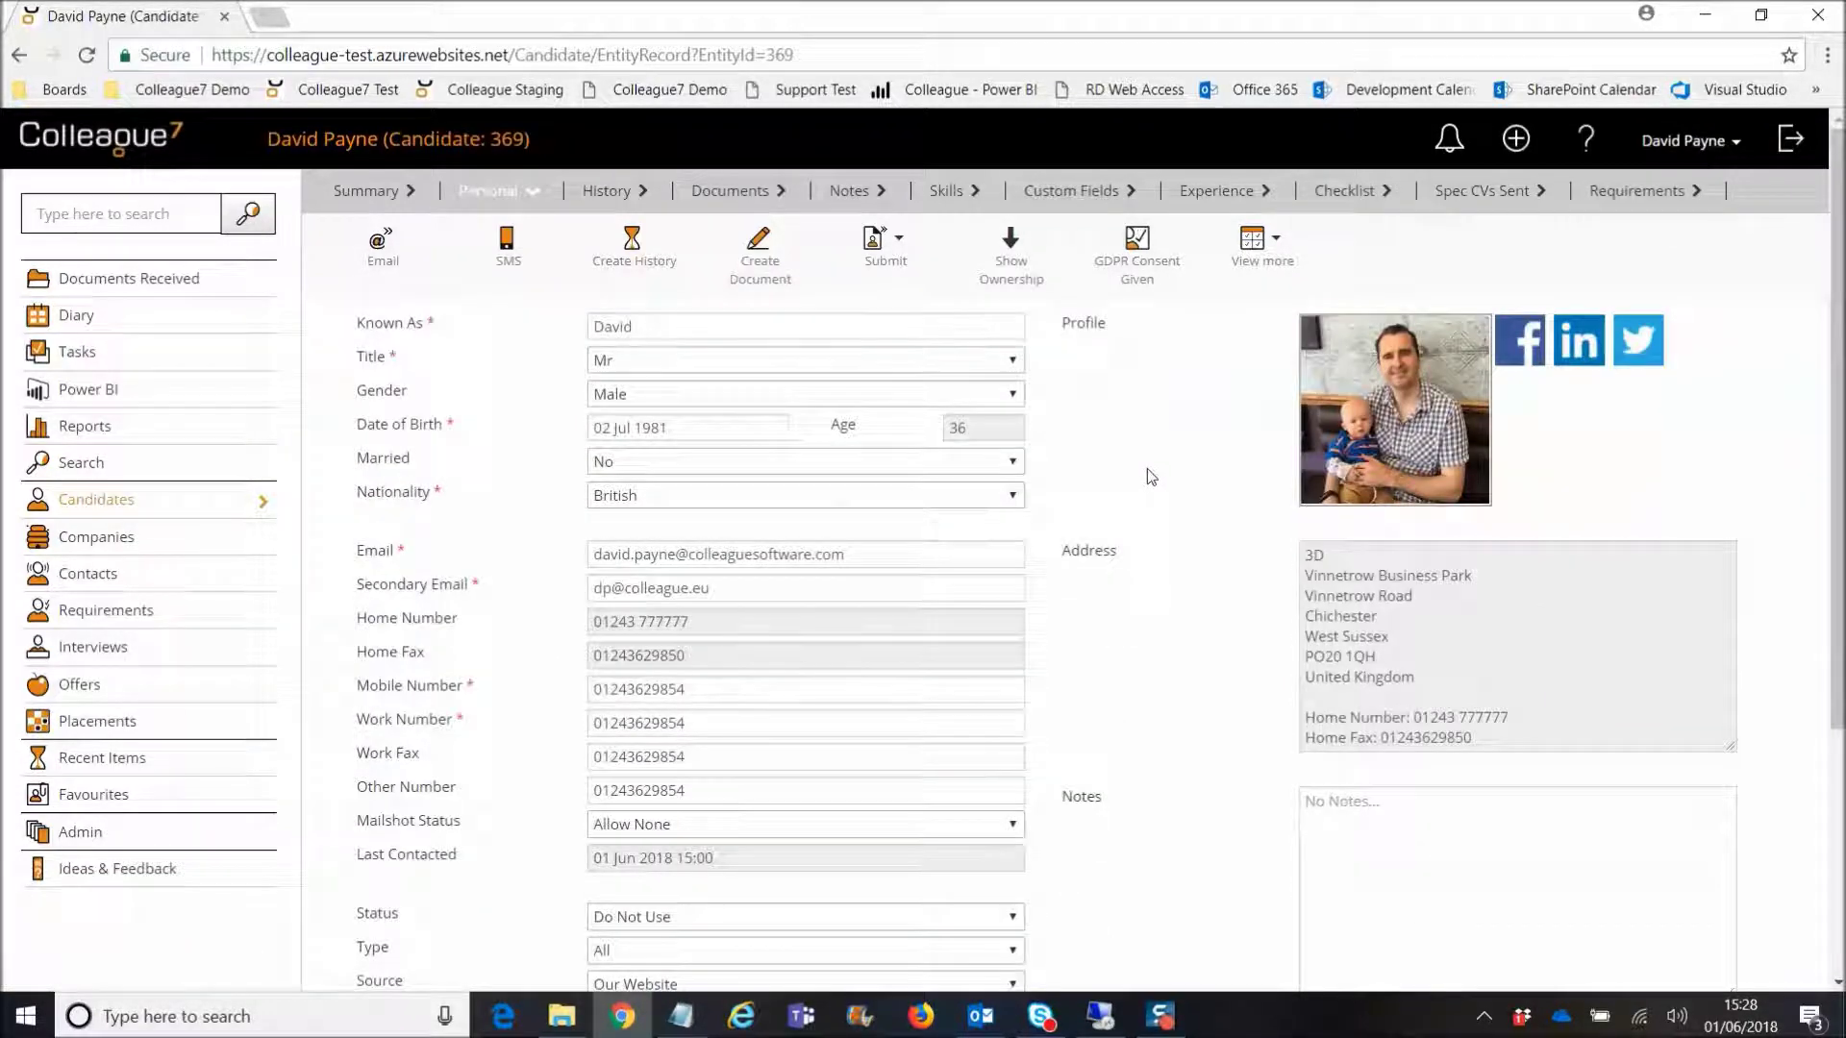
left_click(615, 191)
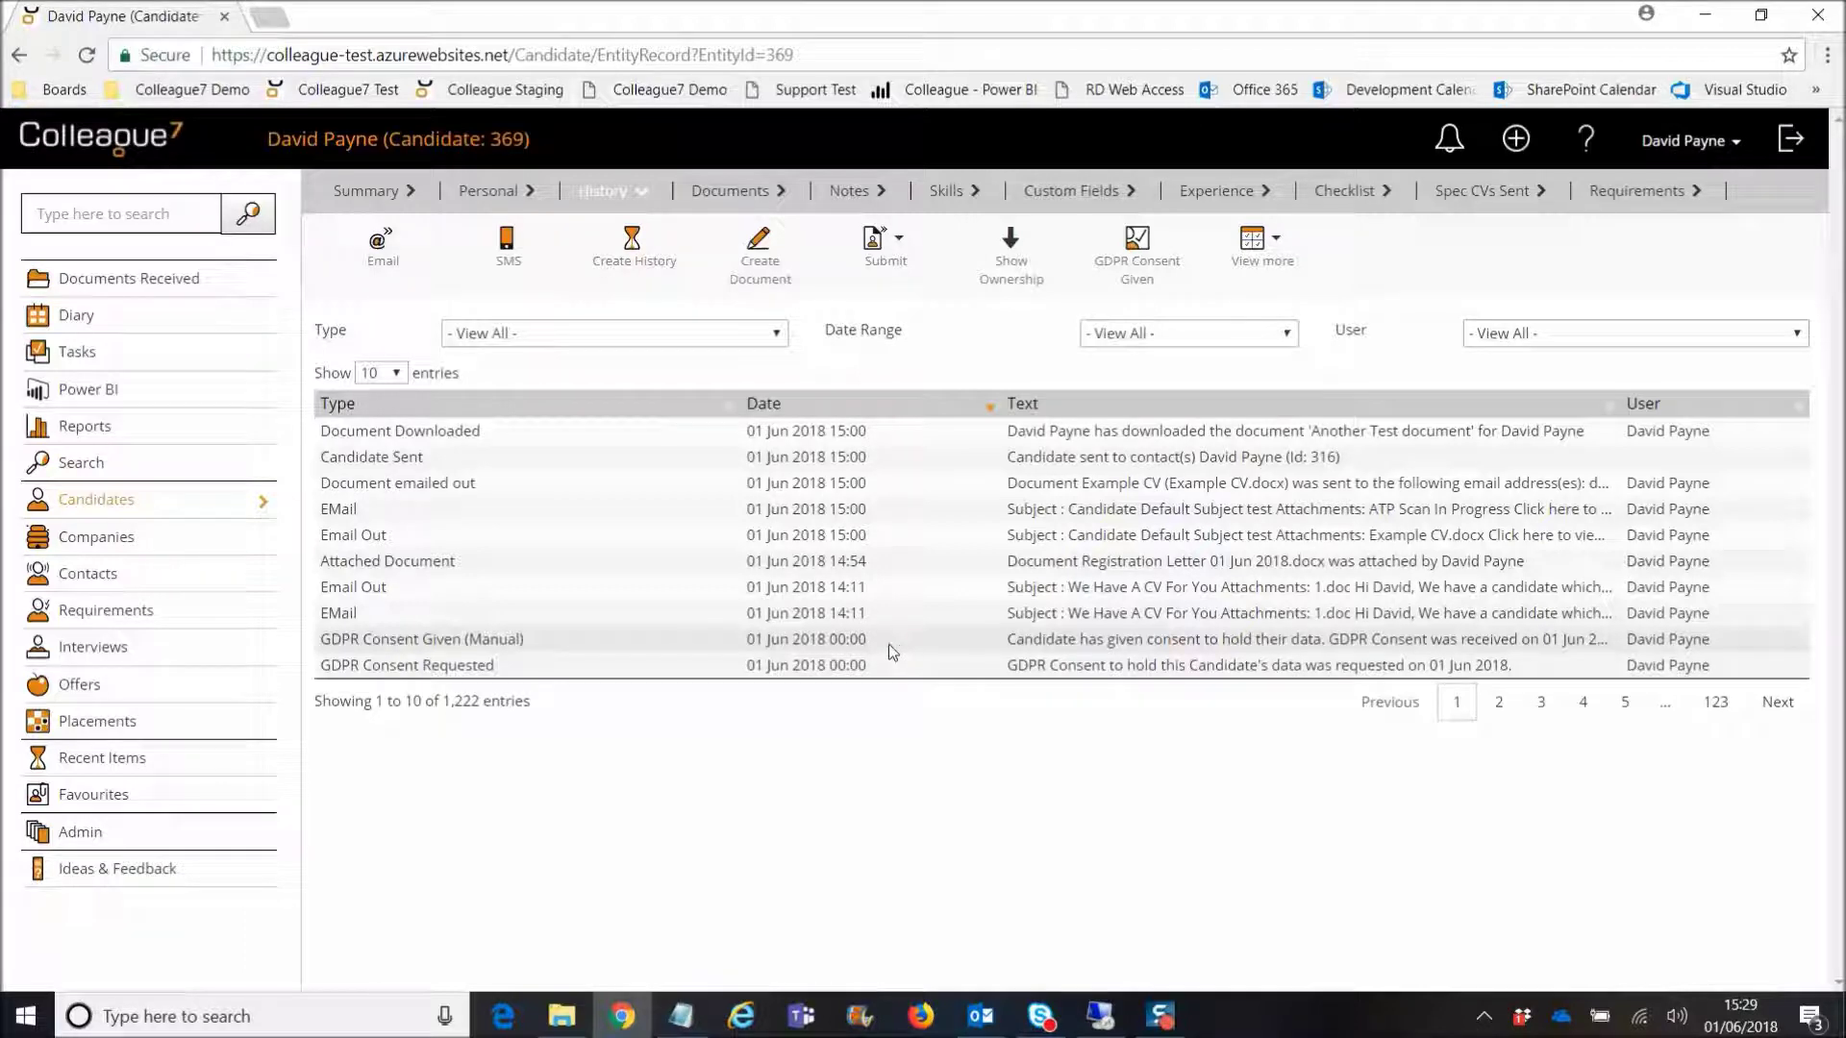
Step: Set the candidate's GDPR consent given to No, clear the consent requested and response received dates, and save
left_click(502, 197)
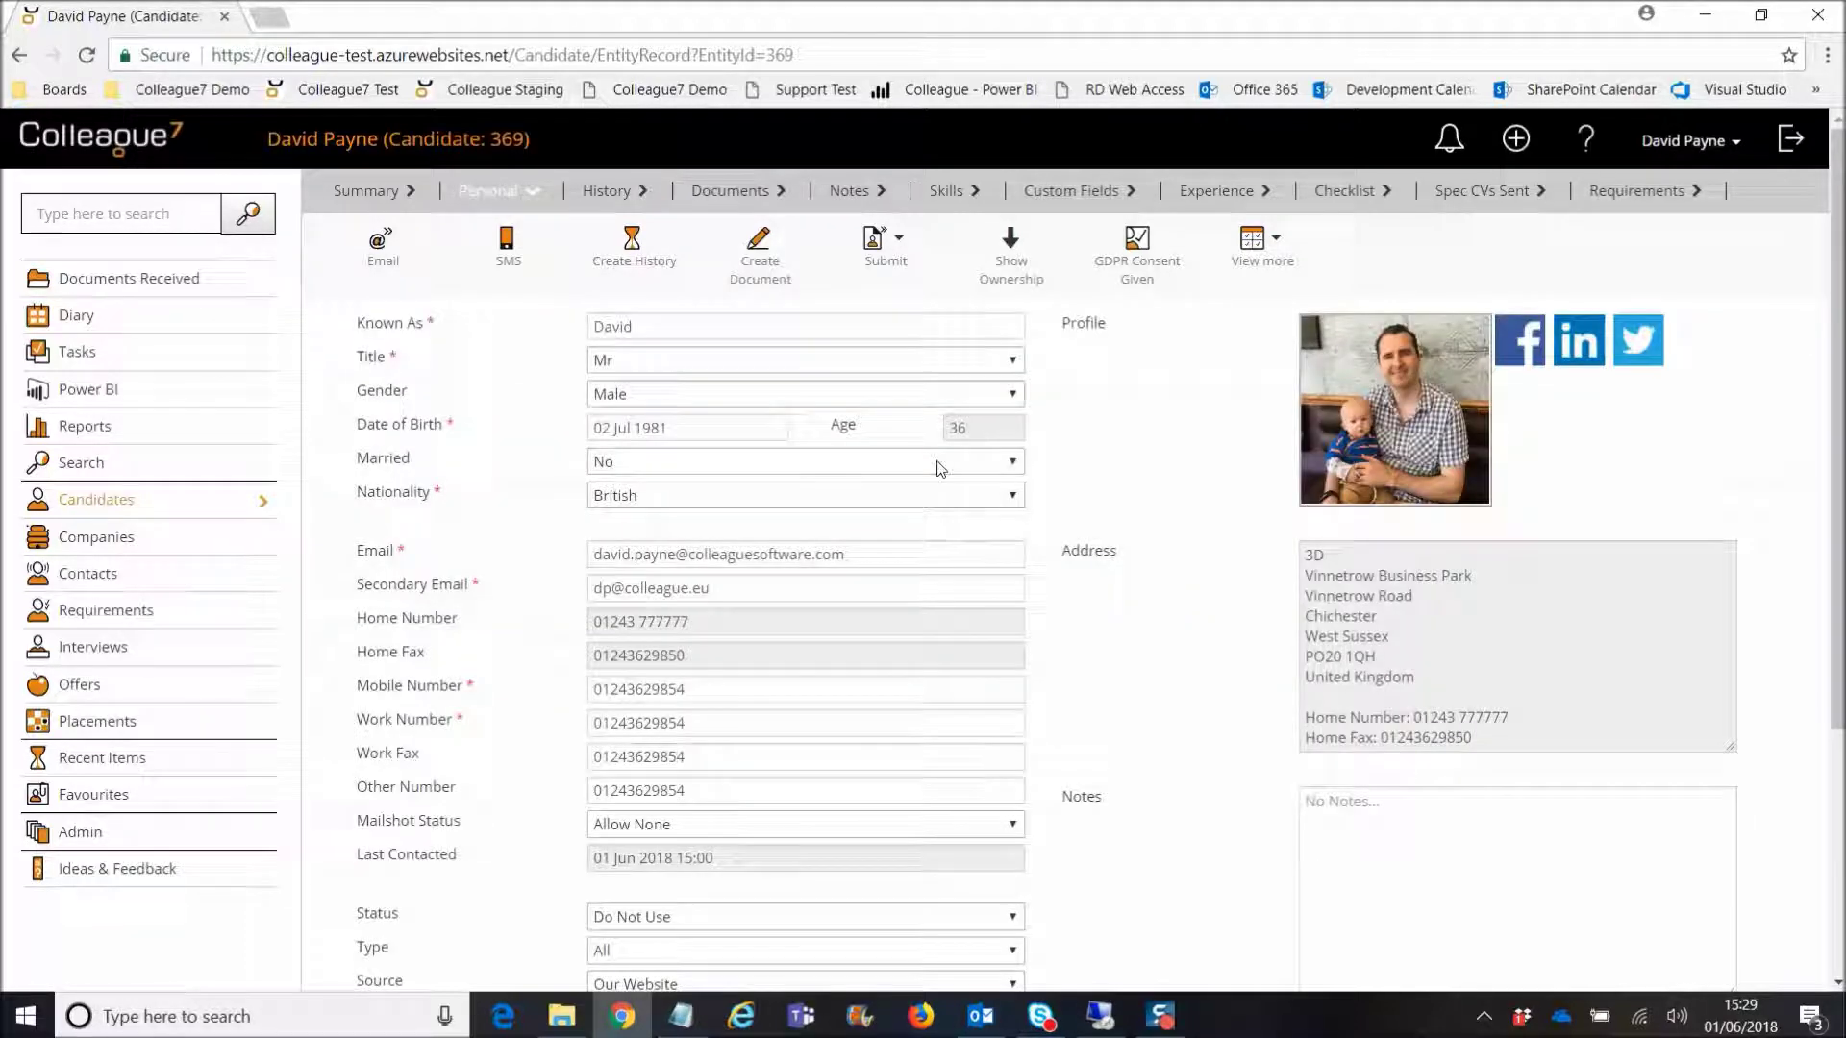
left_click(1135, 272)
left_click(732, 355)
left_click(692, 383)
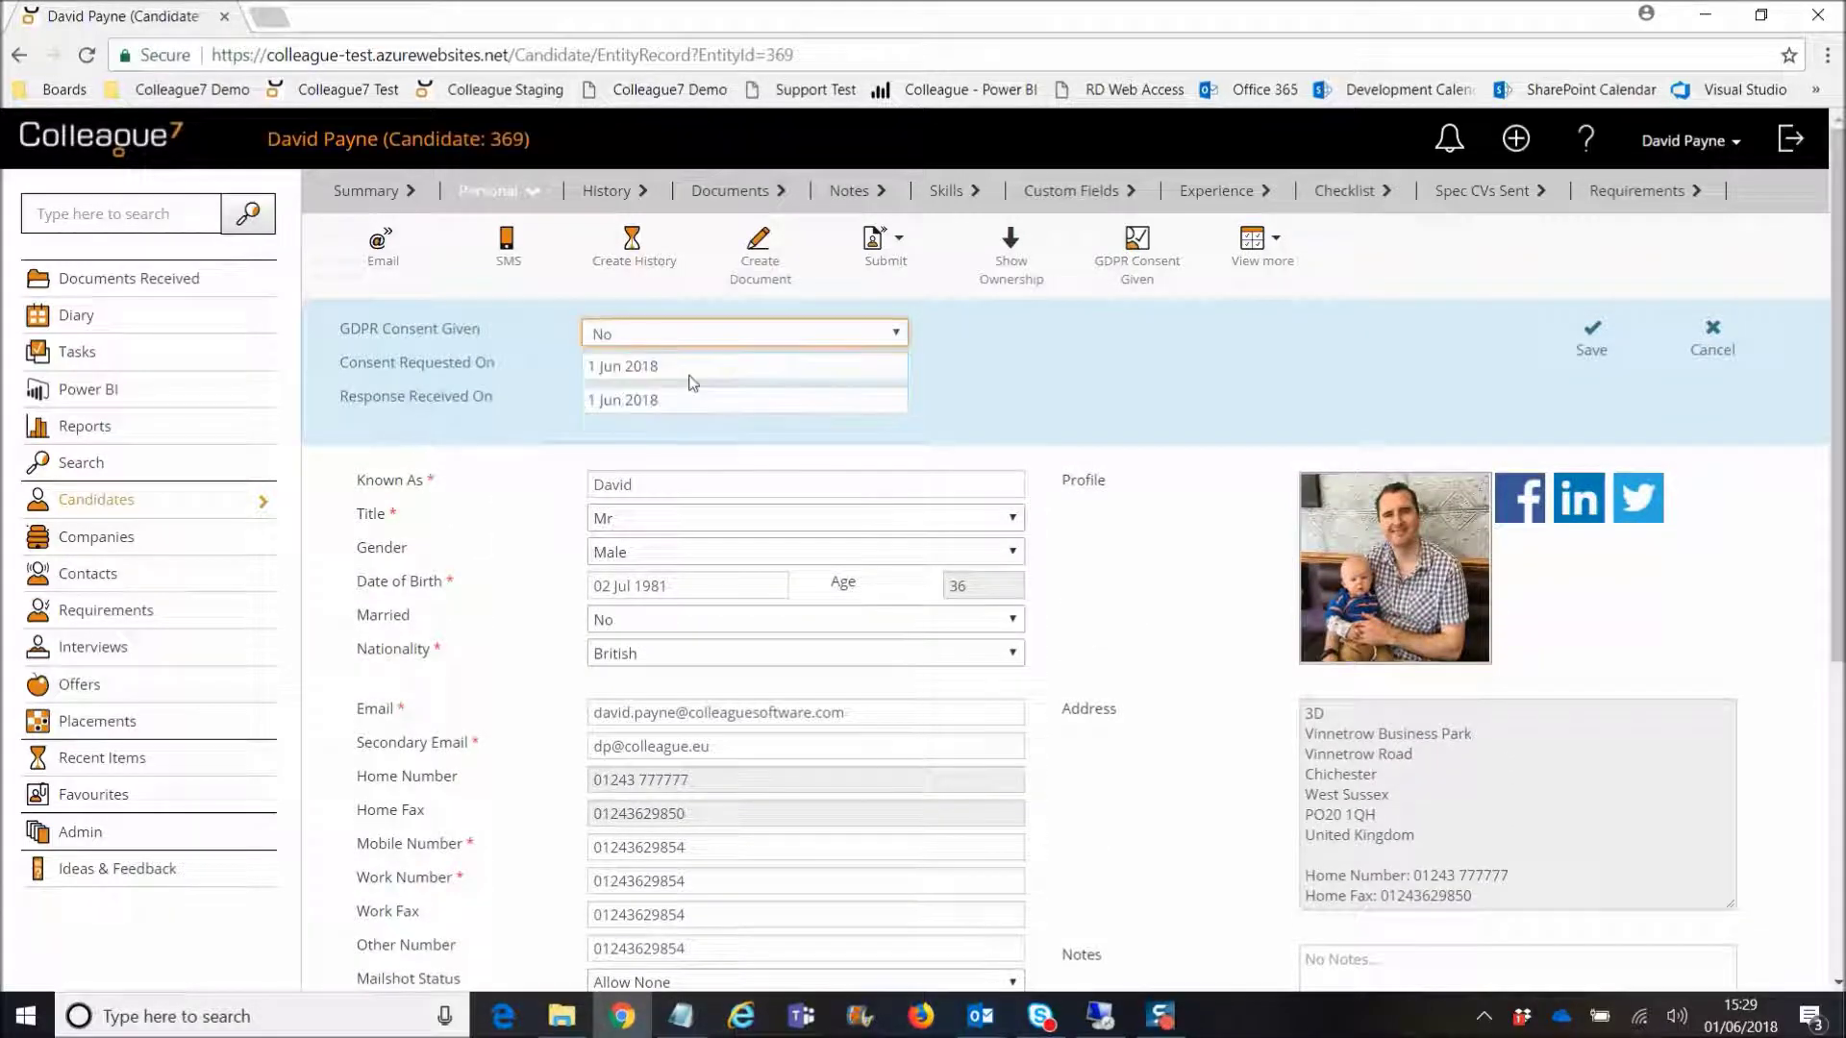
left_click(692, 367)
left_click(787, 626)
left_click(752, 403)
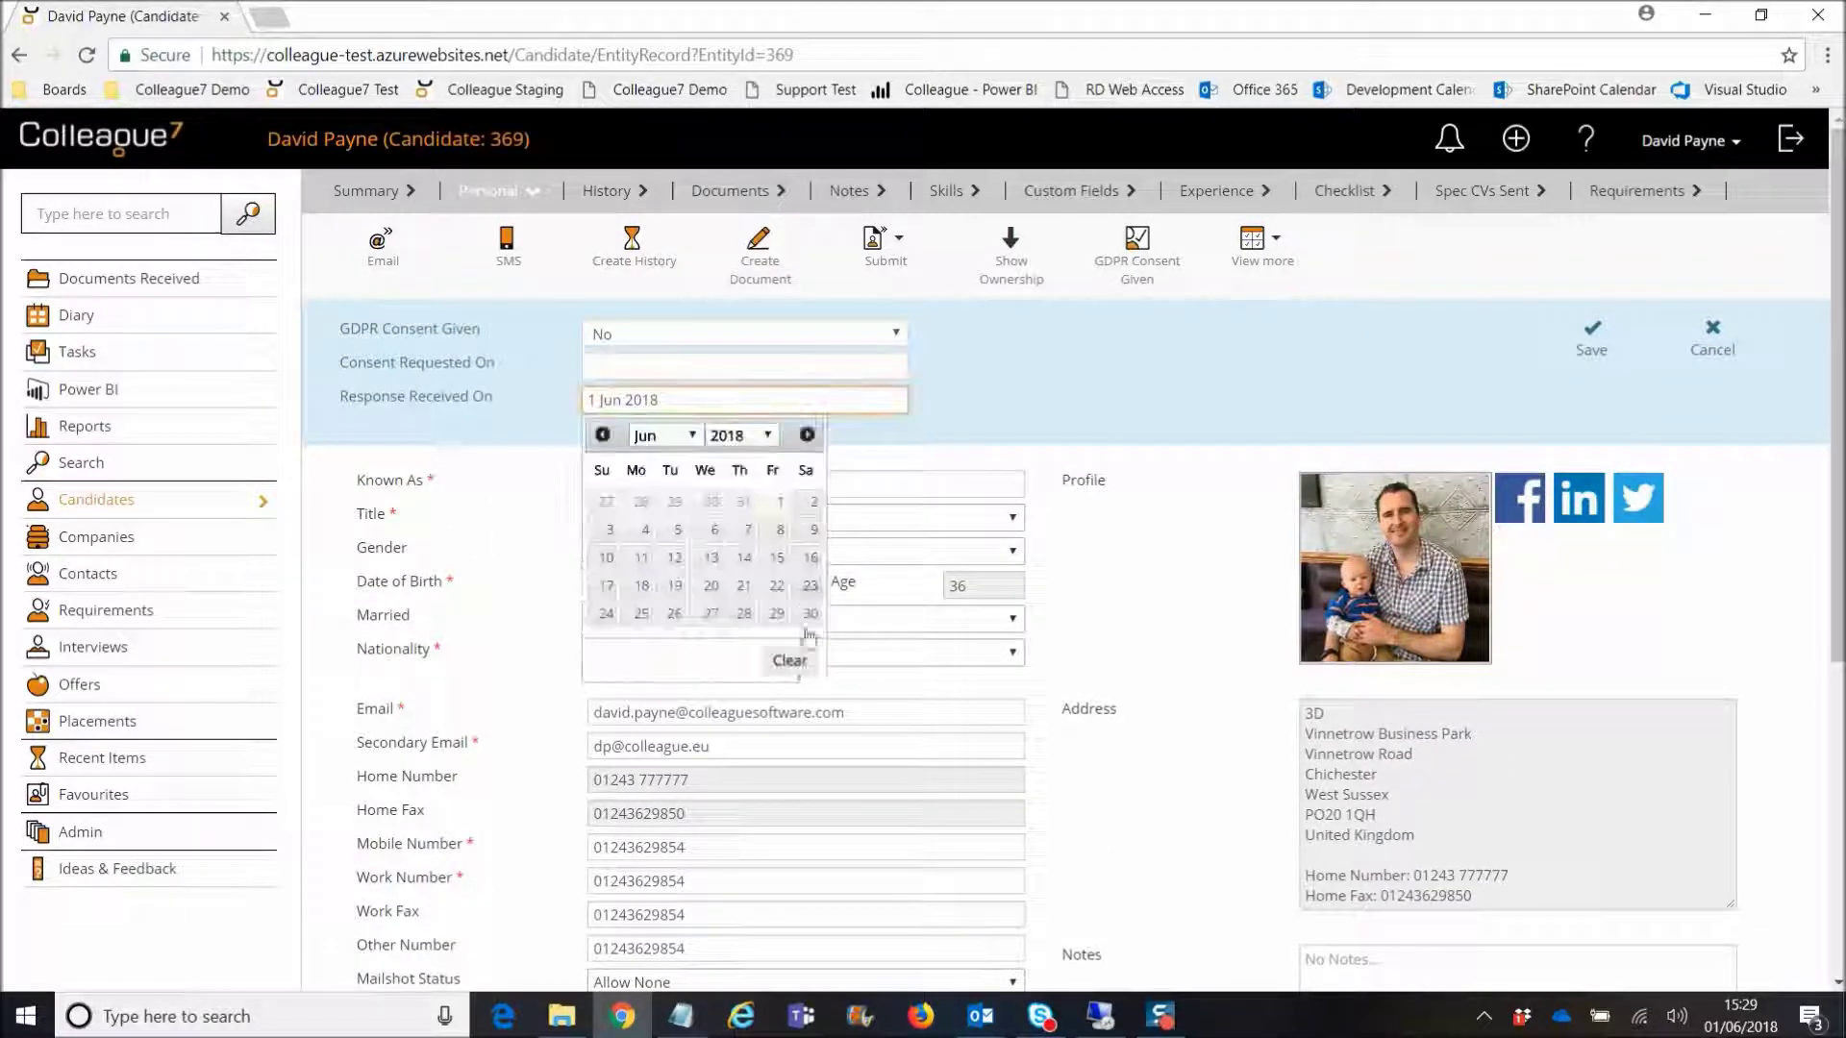
left_click(790, 660)
left_click(1591, 339)
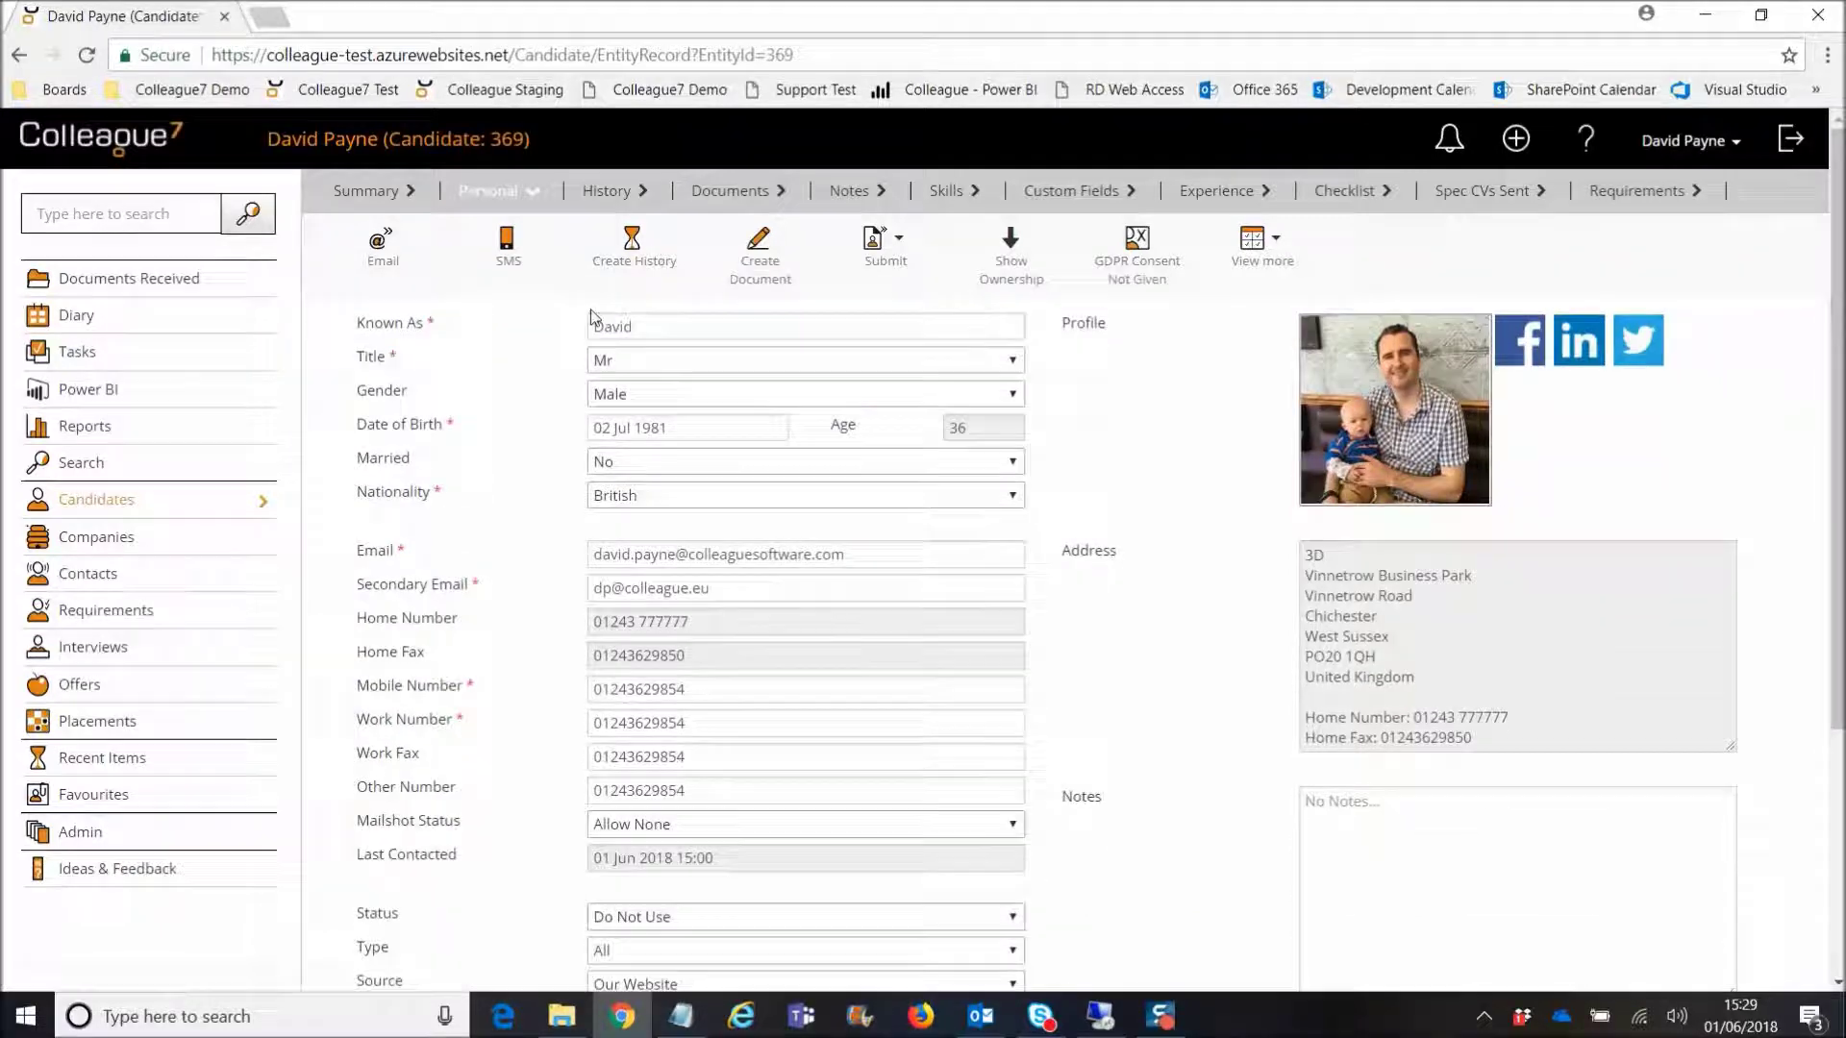
Step: Email the candidate a GDPR consent request with its Yes and No links, using the subject "GDPR Test", and send it
left_click(381, 245)
left_click(742, 363)
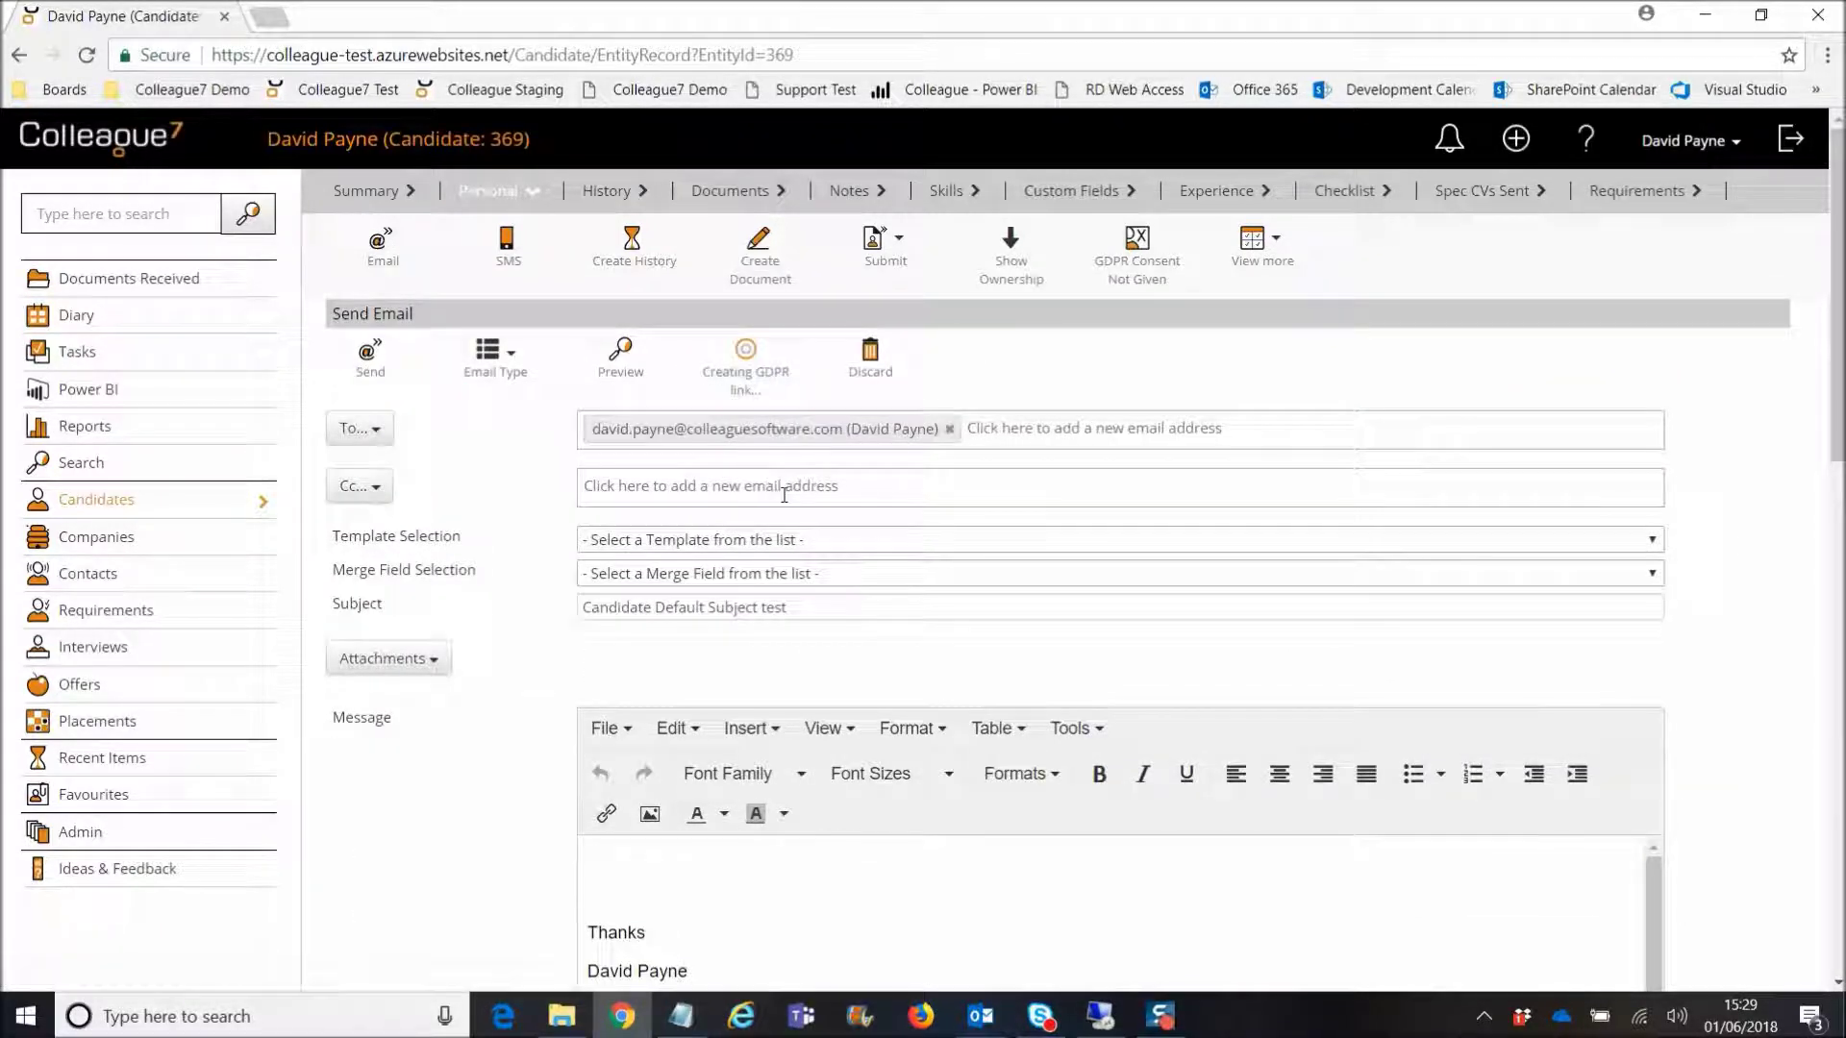
left_click_drag(786, 608, 494, 611)
type("GDPR Test")
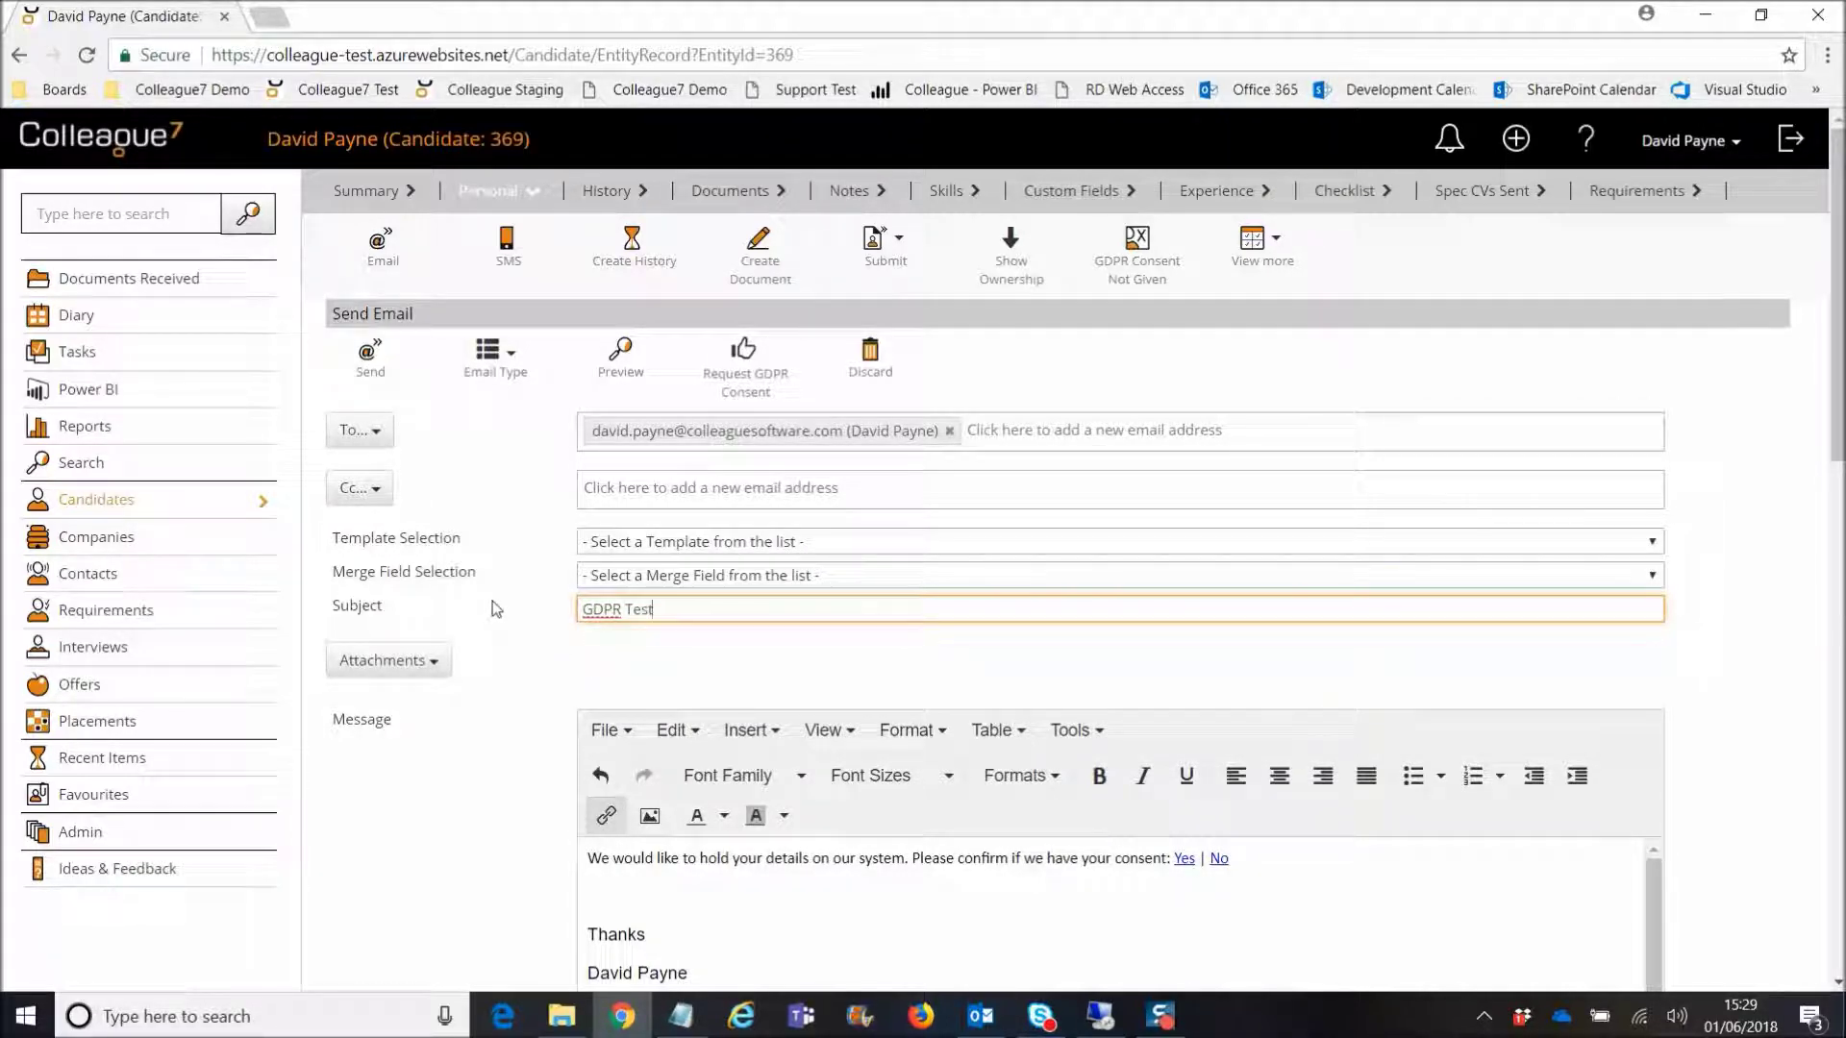
left_click(374, 379)
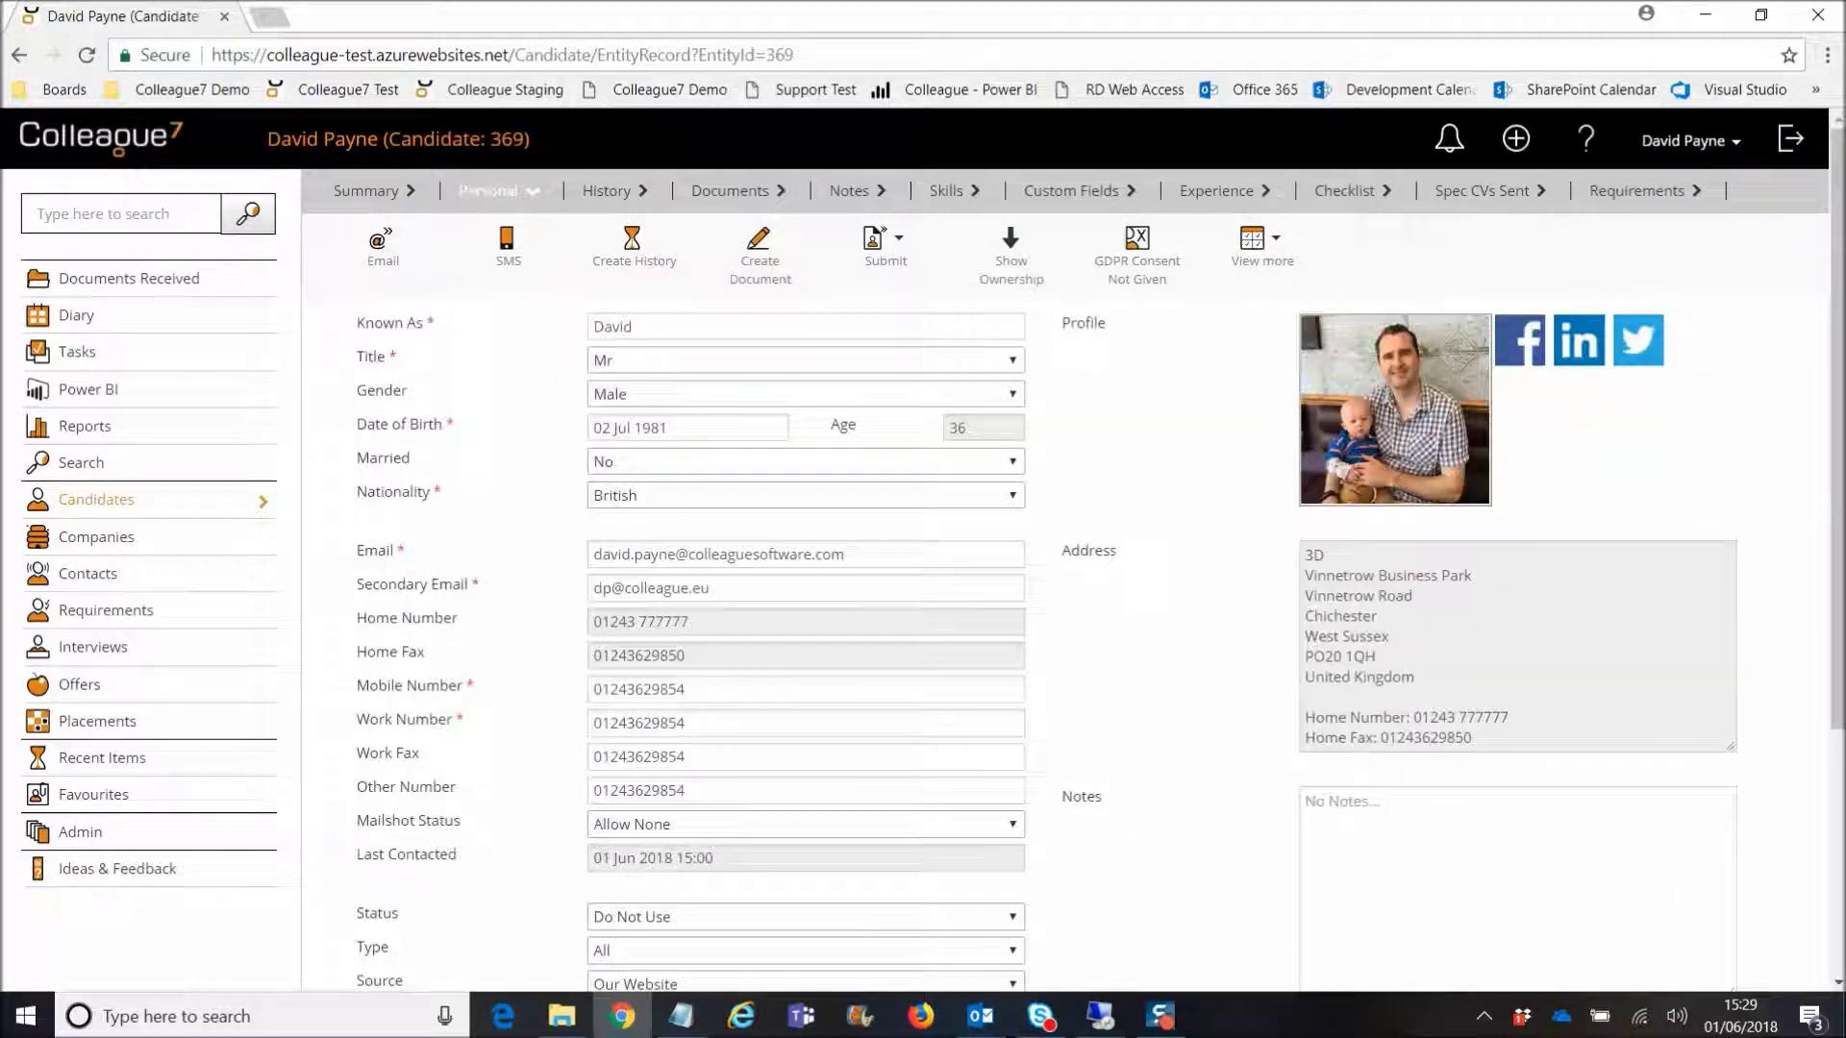
Step: Switch to the received email, confirm consent through its Yes link, close the confirmation page, and reload the candidate record, acknowledging the placement notice
key("alt+Tab")
key("alt+Tab")
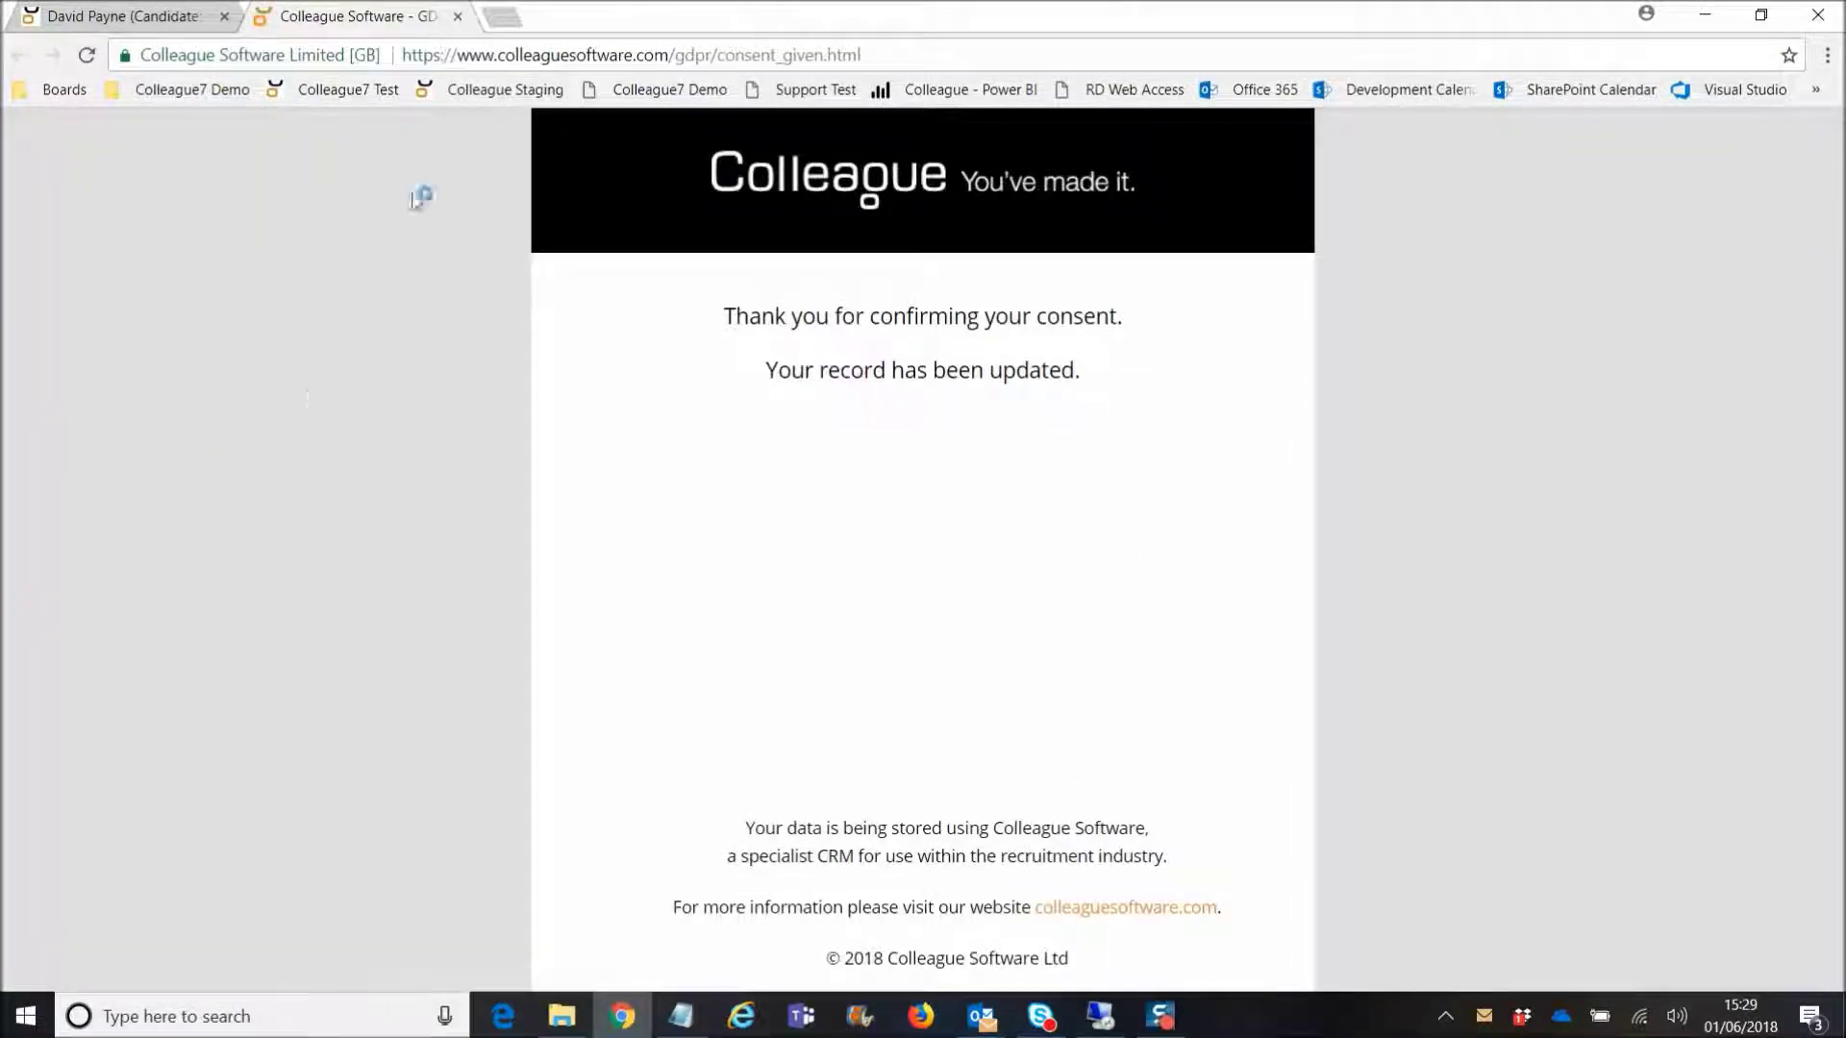
left_click(458, 18)
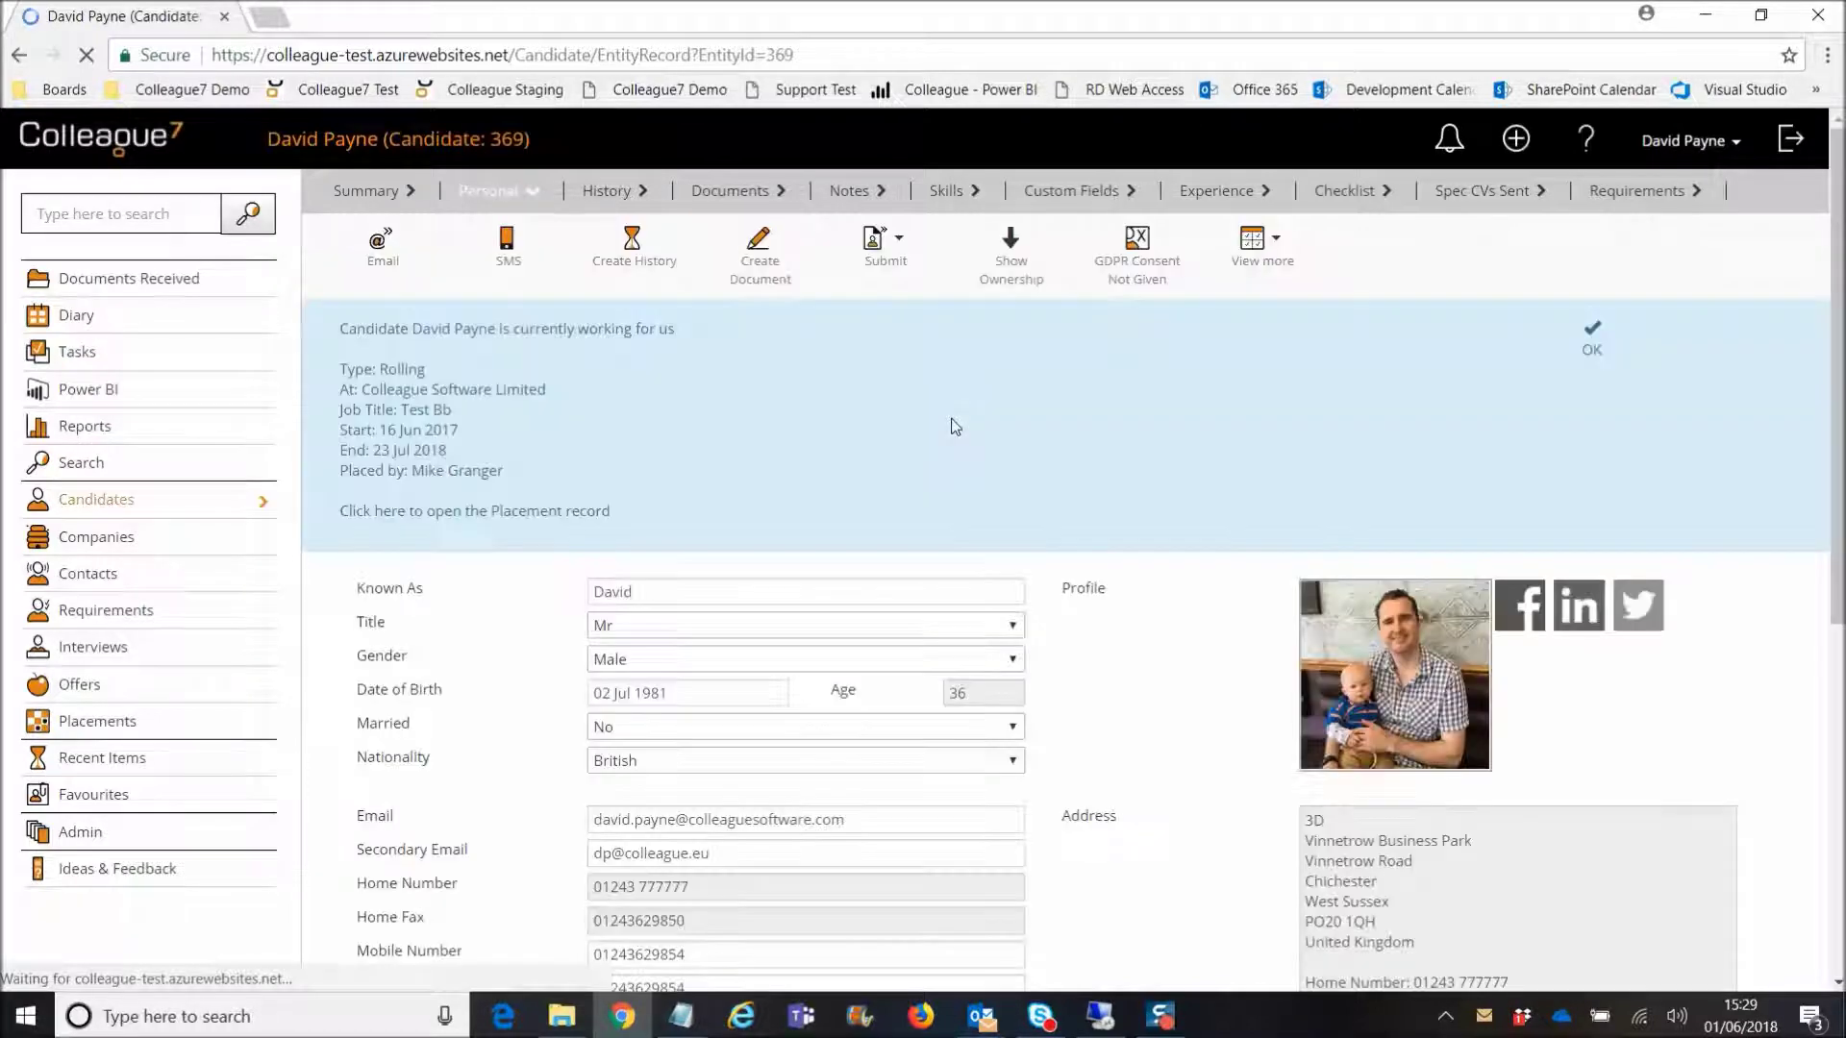
left_click(1595, 350)
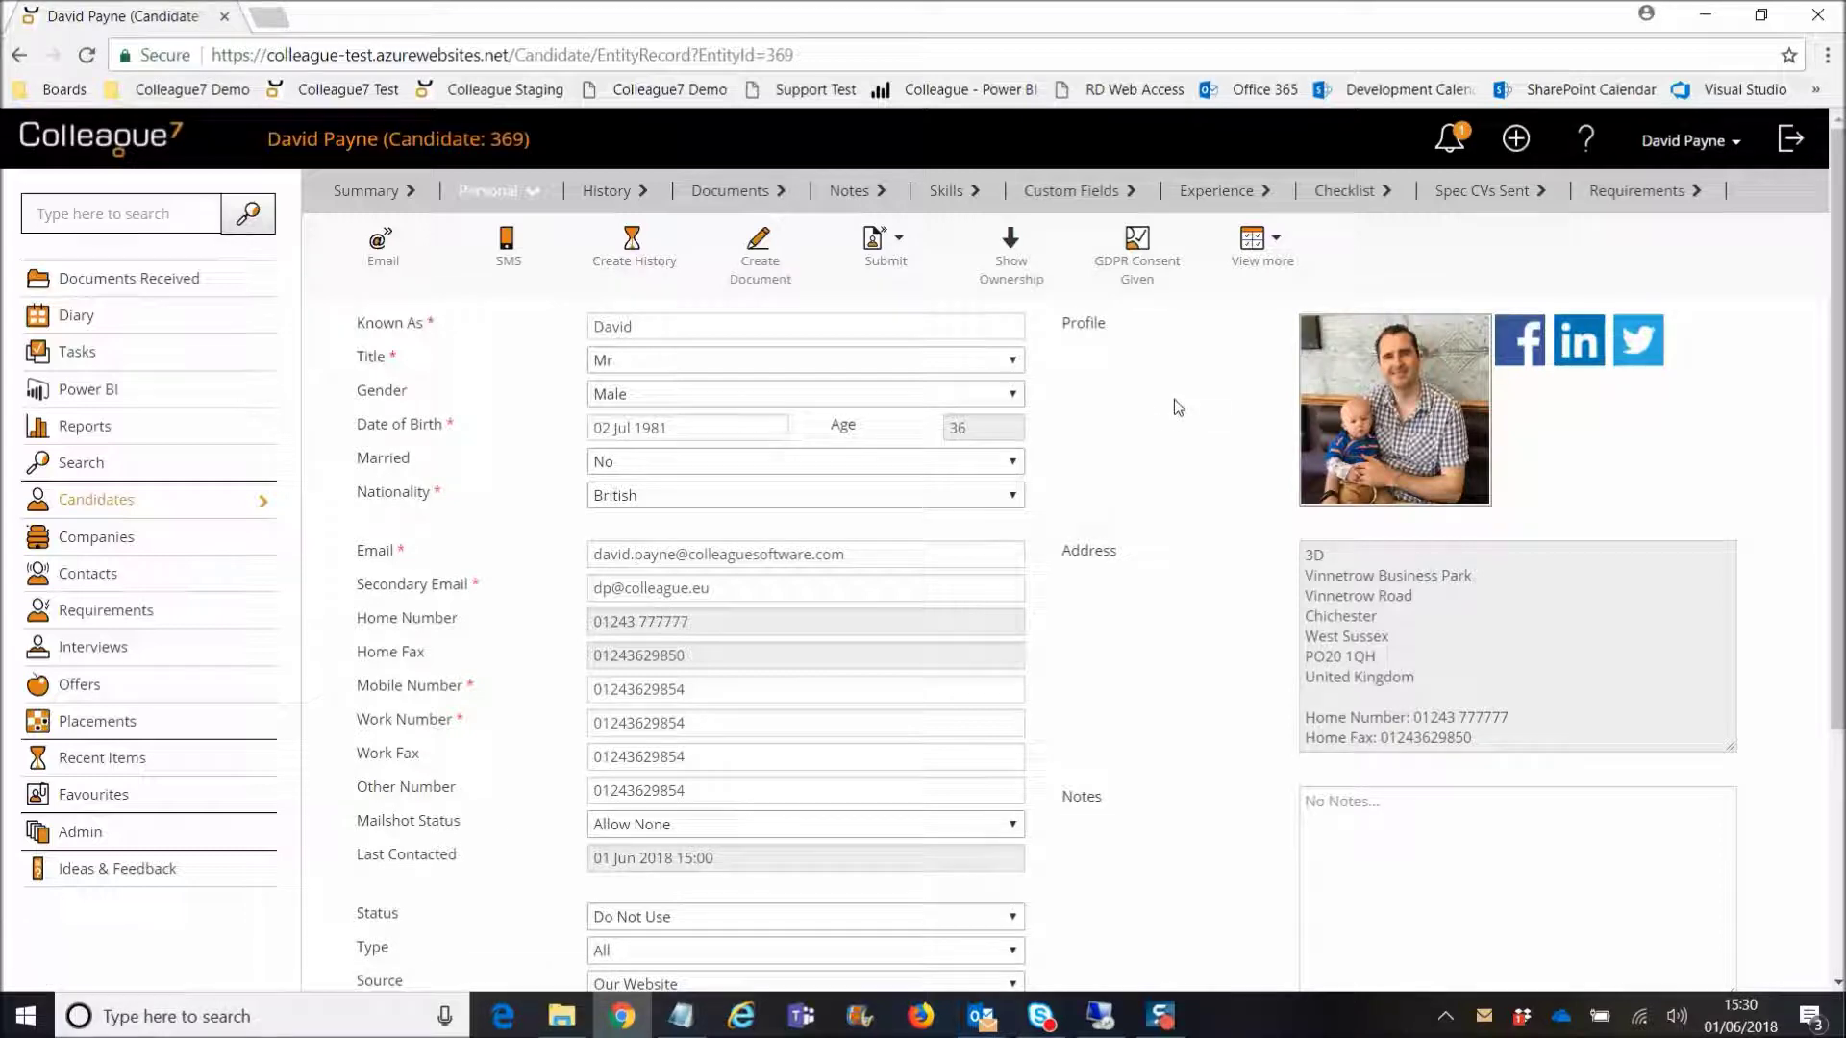
Step: Check the notifications for the candidate's consent response and review the GDPR entries in the candidate's history, returning to the personal details
left_click(1451, 146)
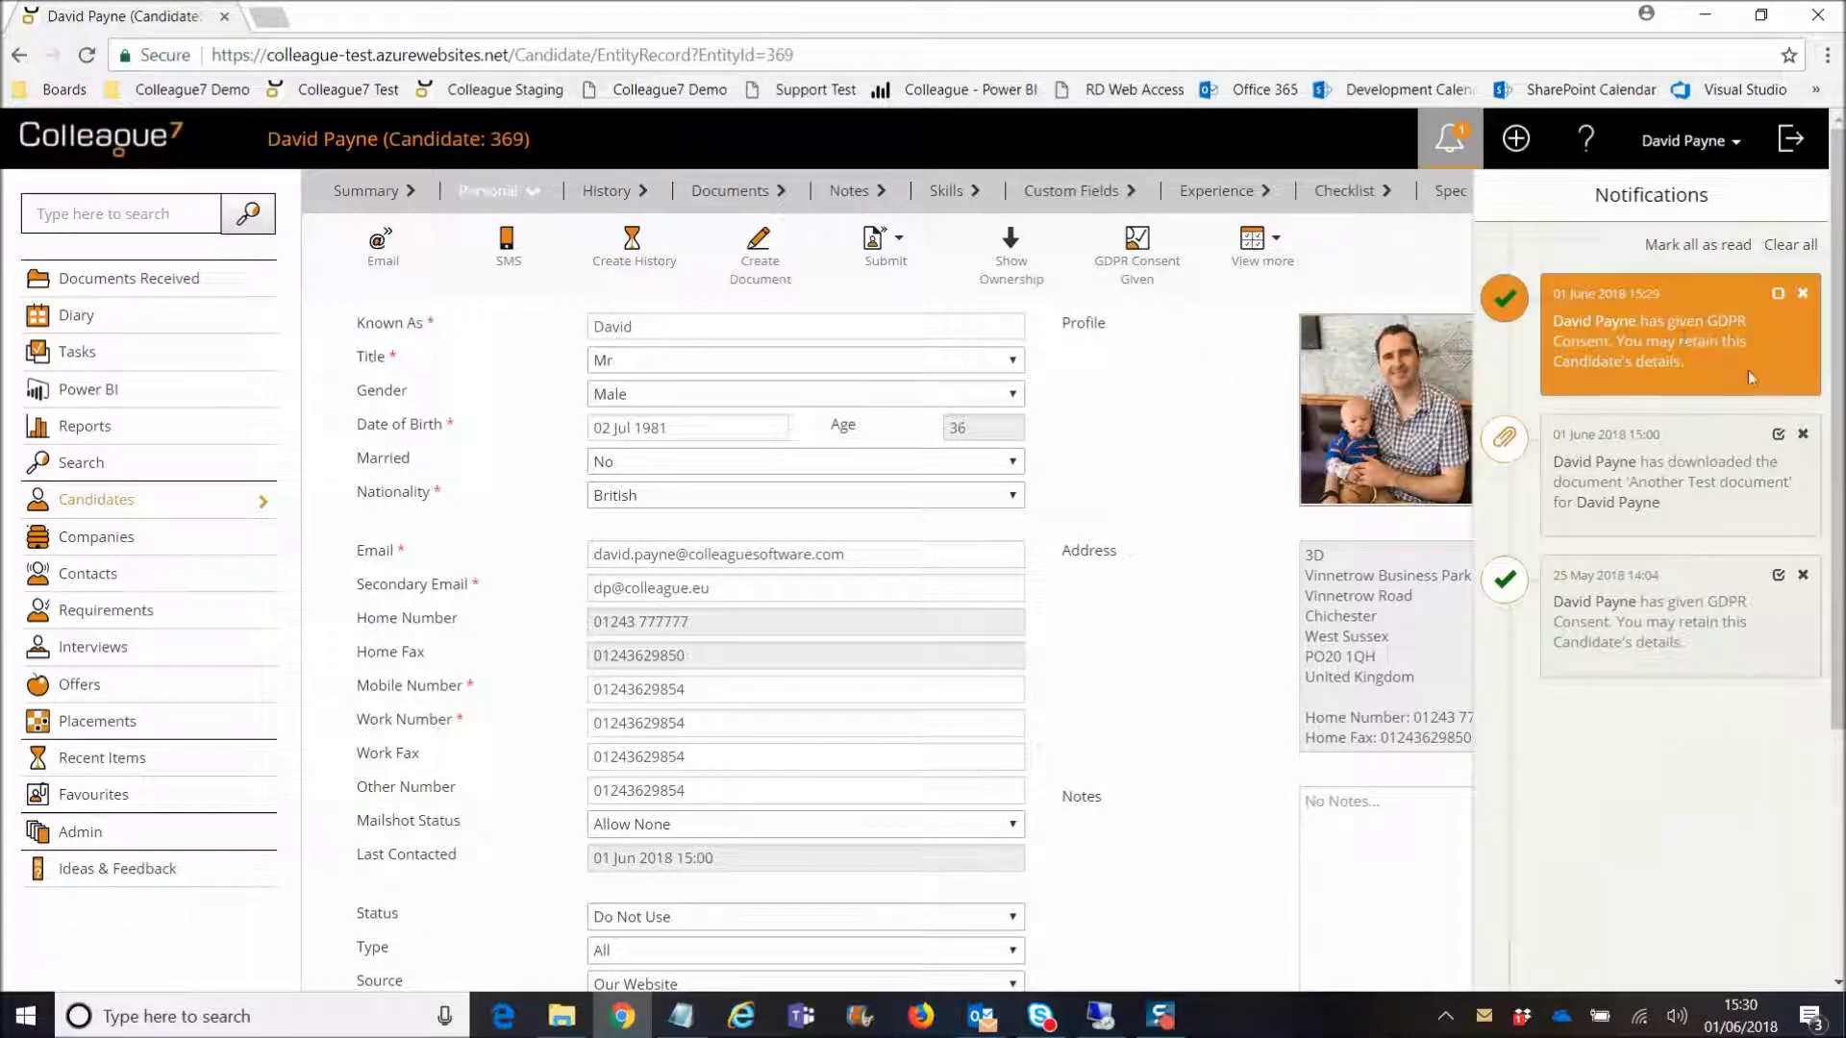
left_click(1448, 146)
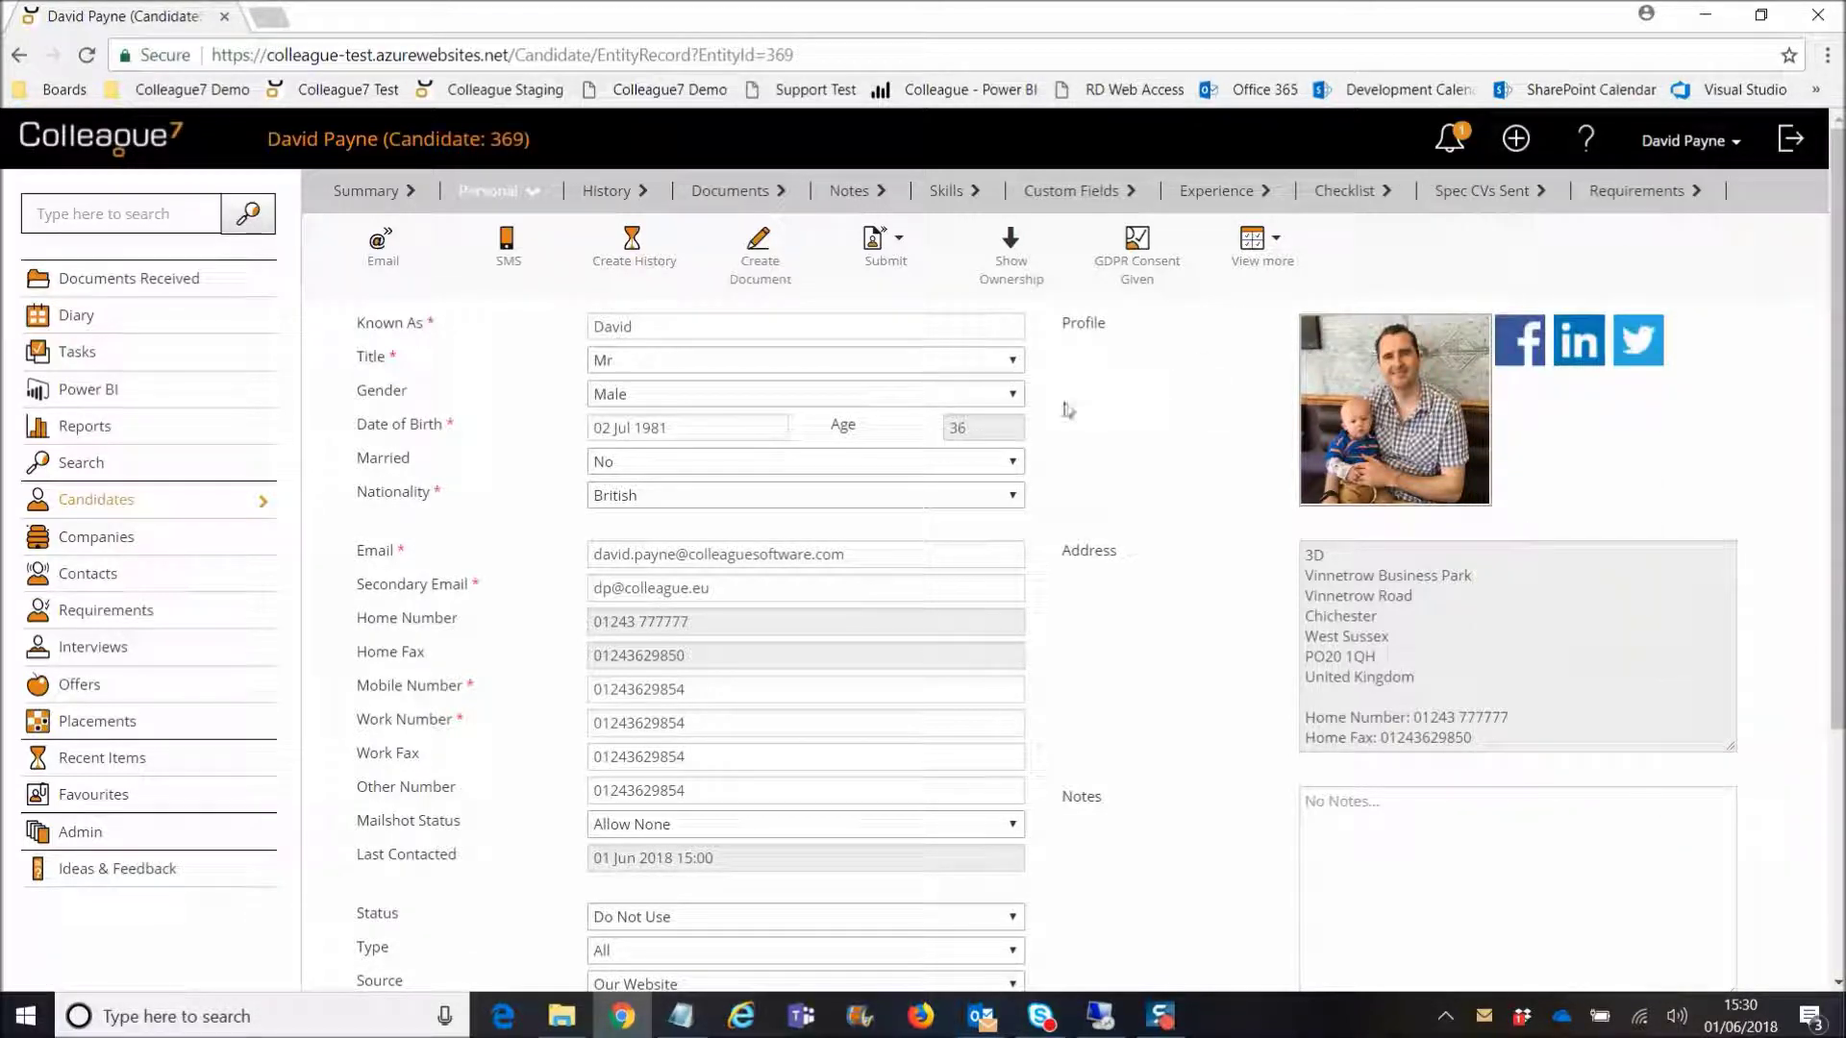
left_click(614, 195)
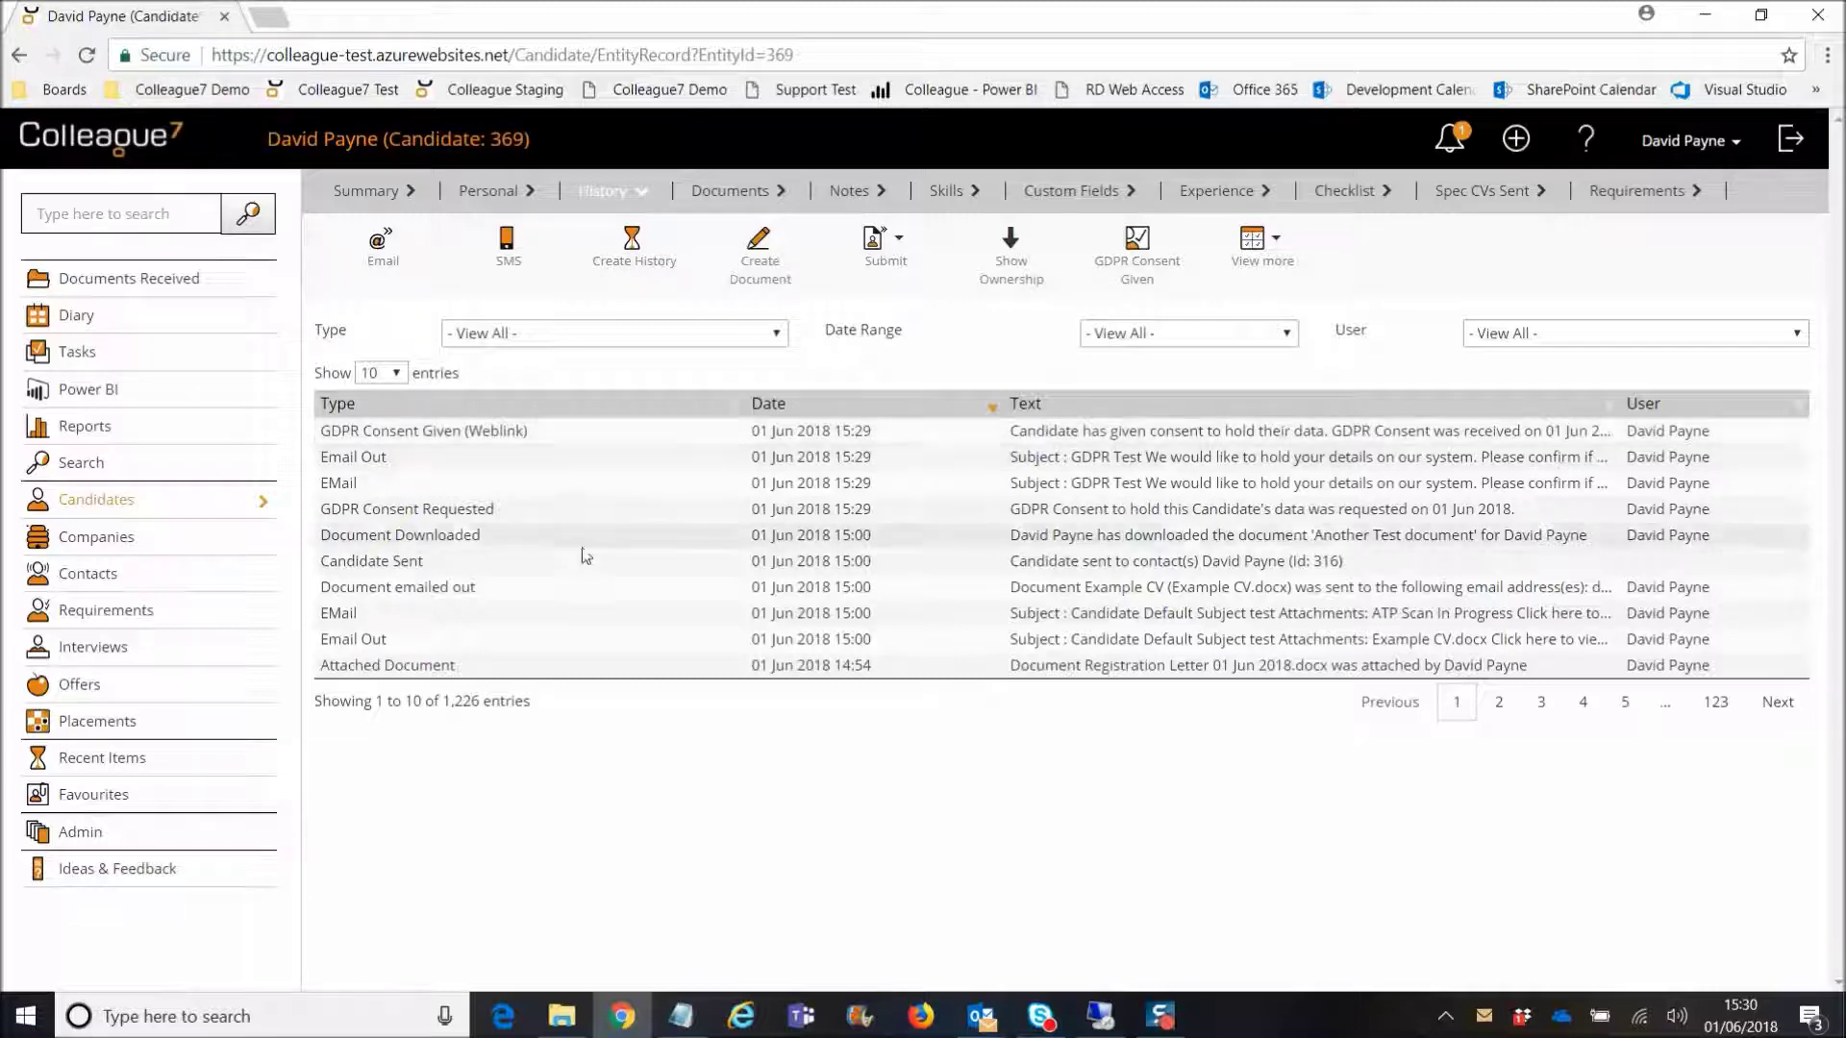
left_click(509, 198)
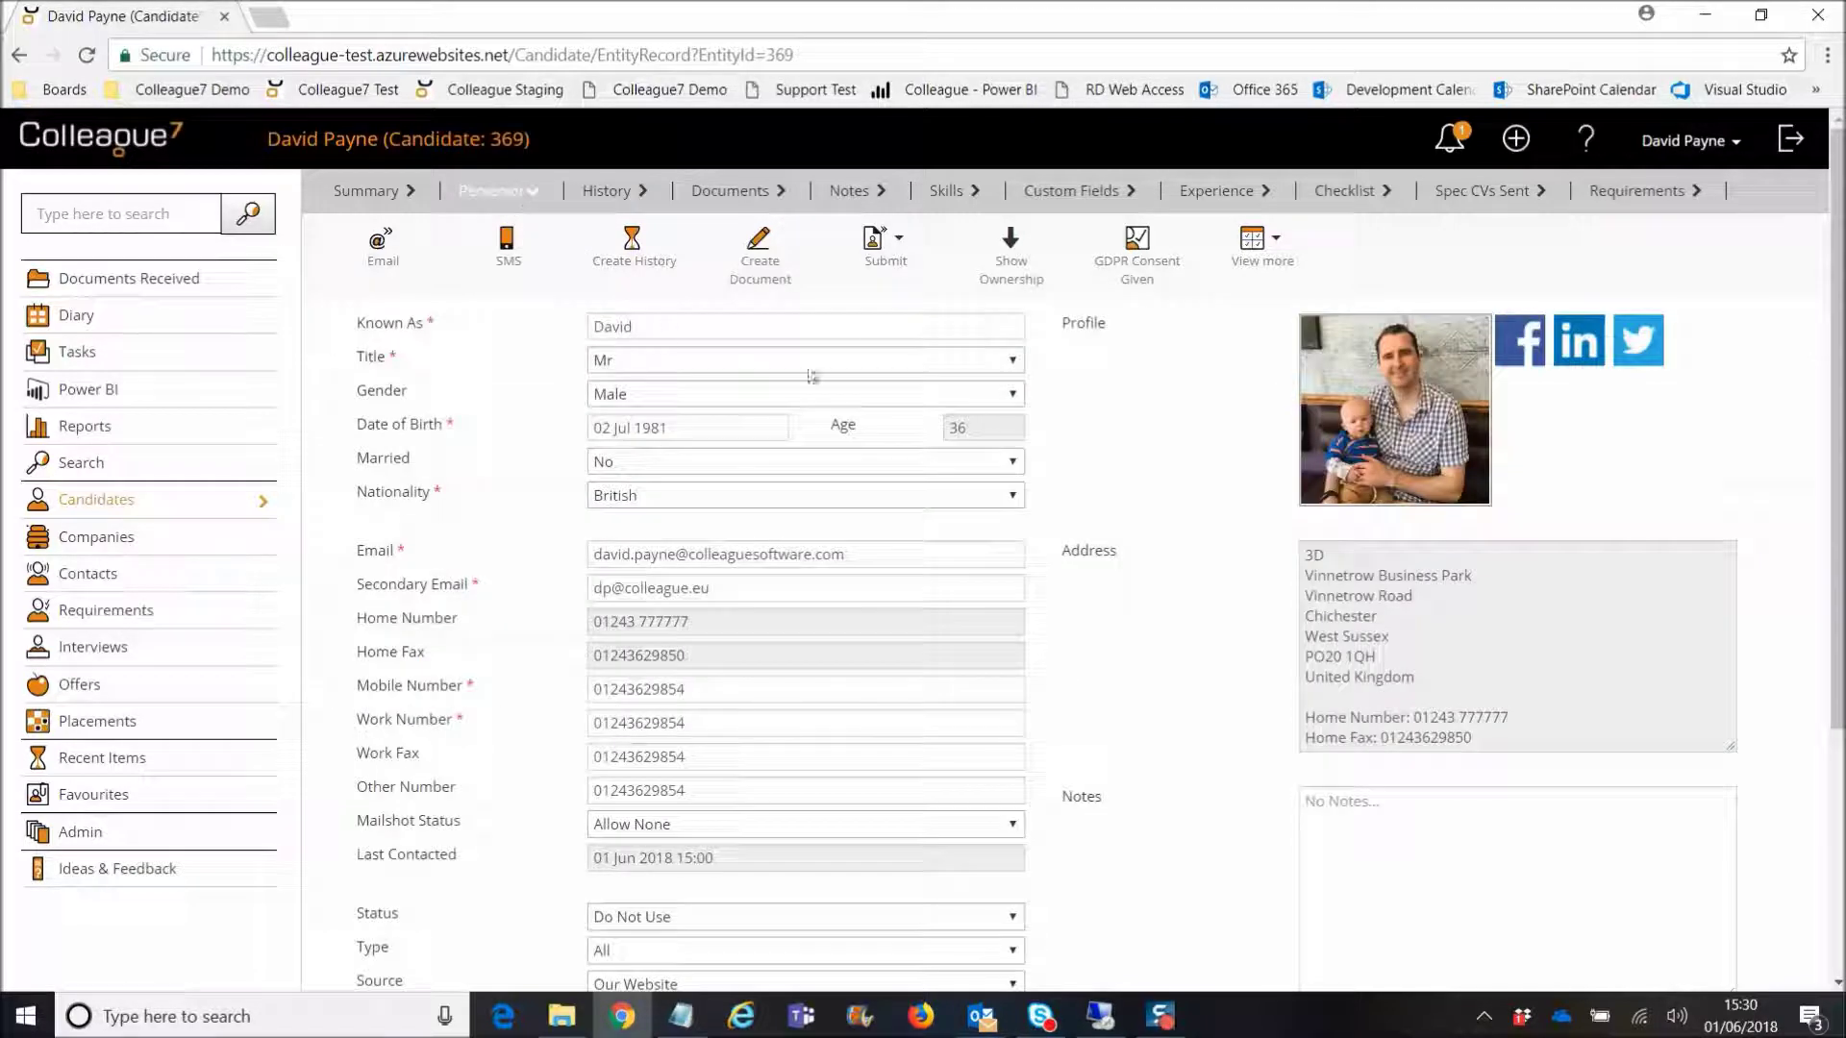
left_click(609, 192)
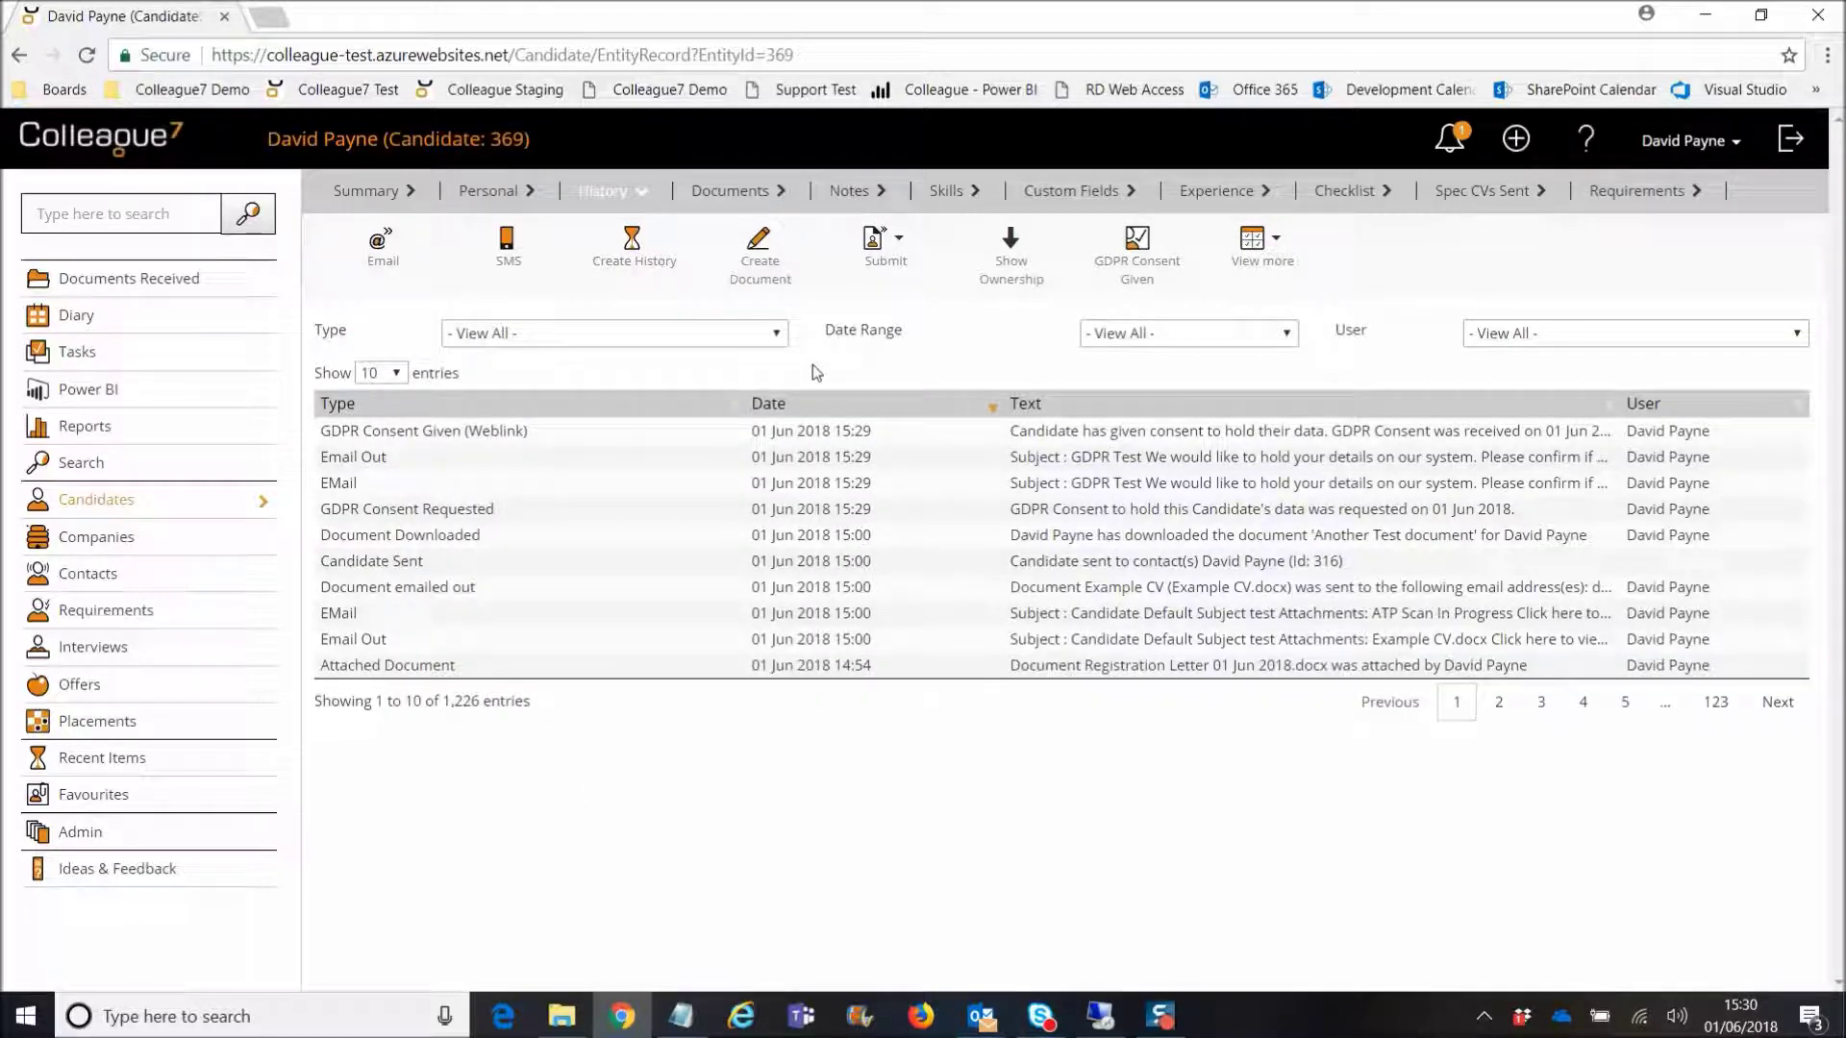
left_click(492, 192)
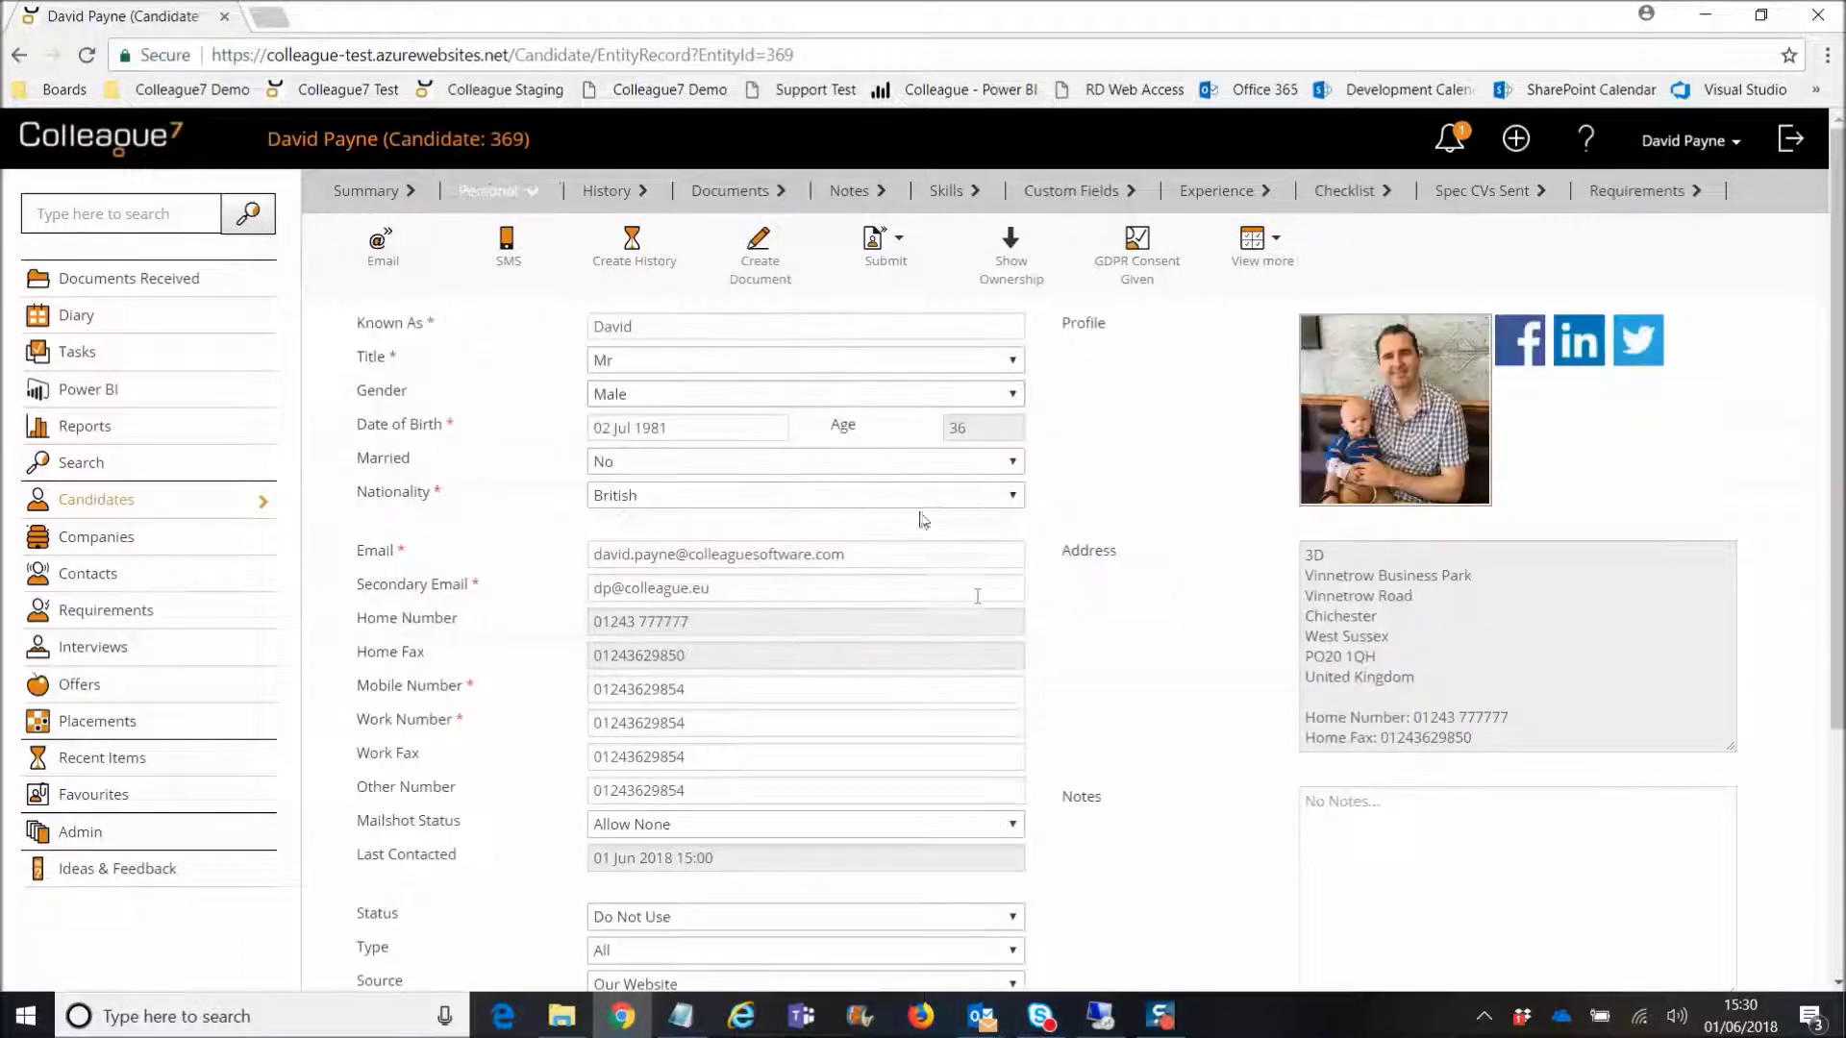